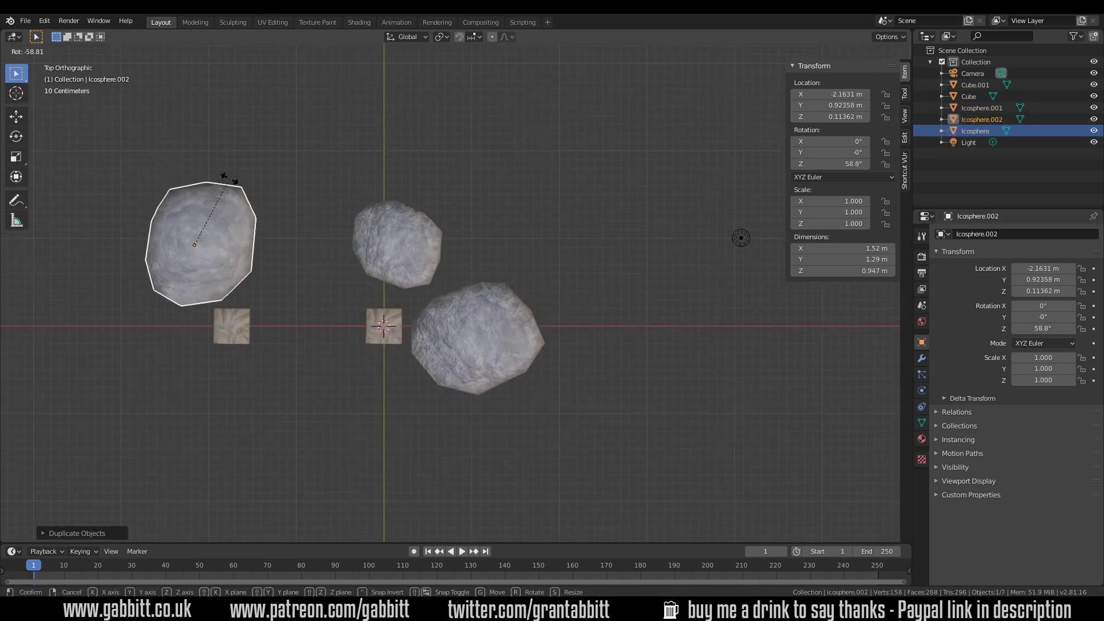
- Scale down the duplicated rock, arrange smaller rotated copies around the second wooden post, and hide the transform sidebar
key(s)
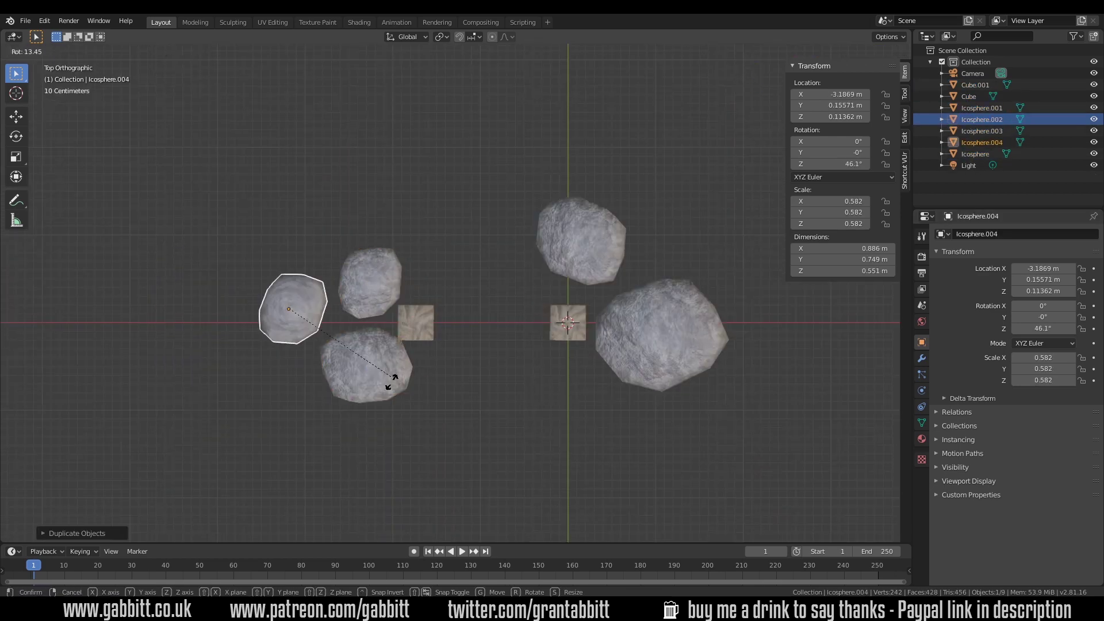
middle_drag(402, 291, 487, 277)
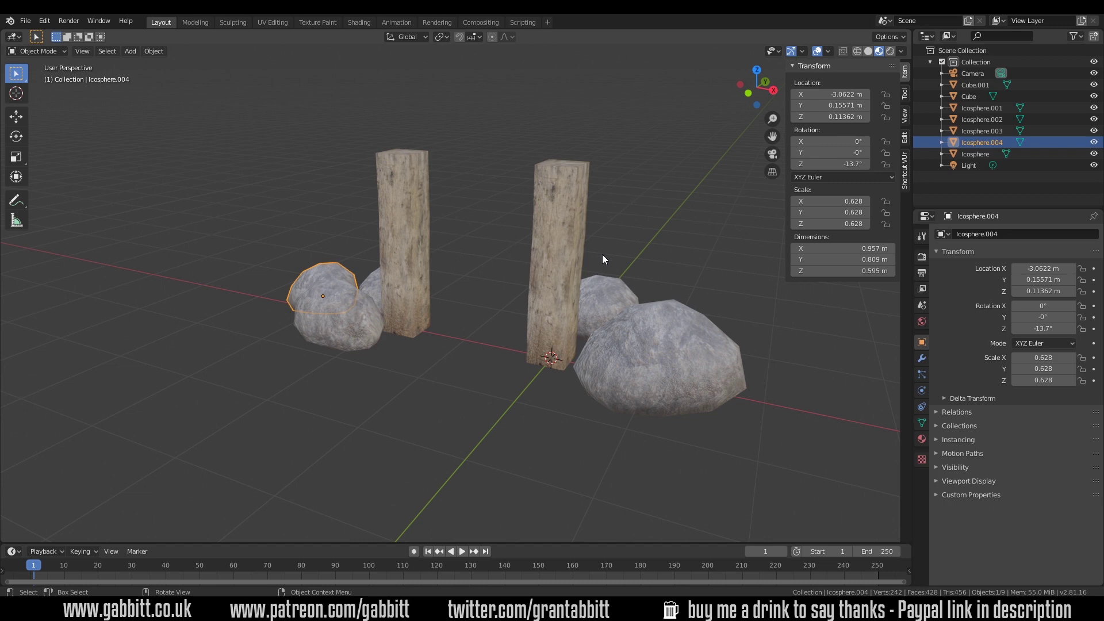
key(n)
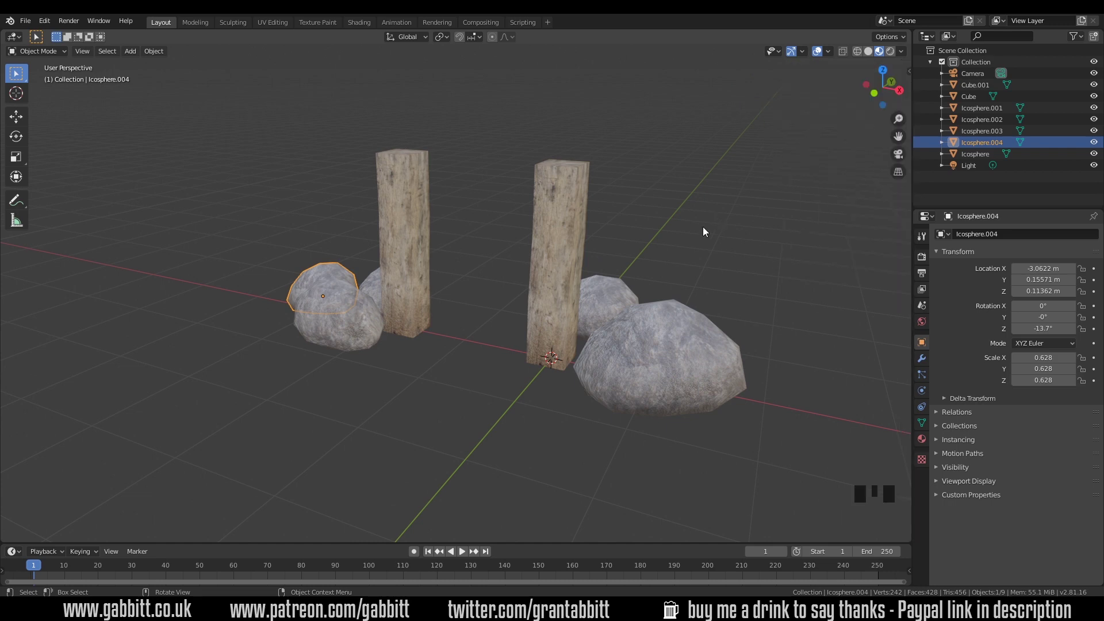
- Add a mesh plane as the ground and scale it up to about 6.4 times its size
key(shift+a)
mouse_move(703, 229)
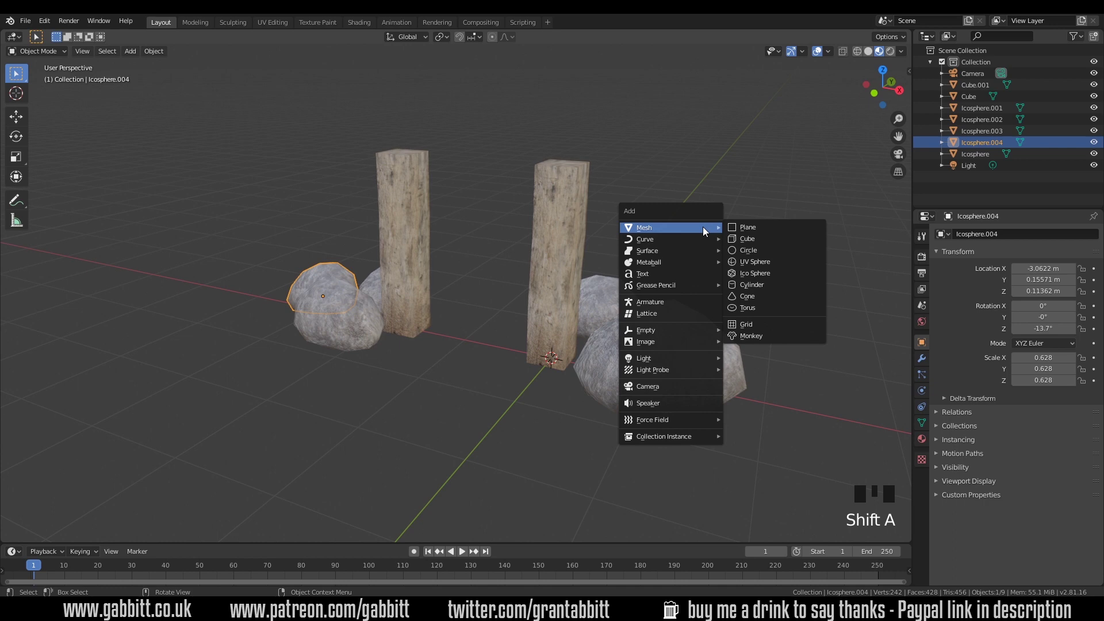
click(761, 228)
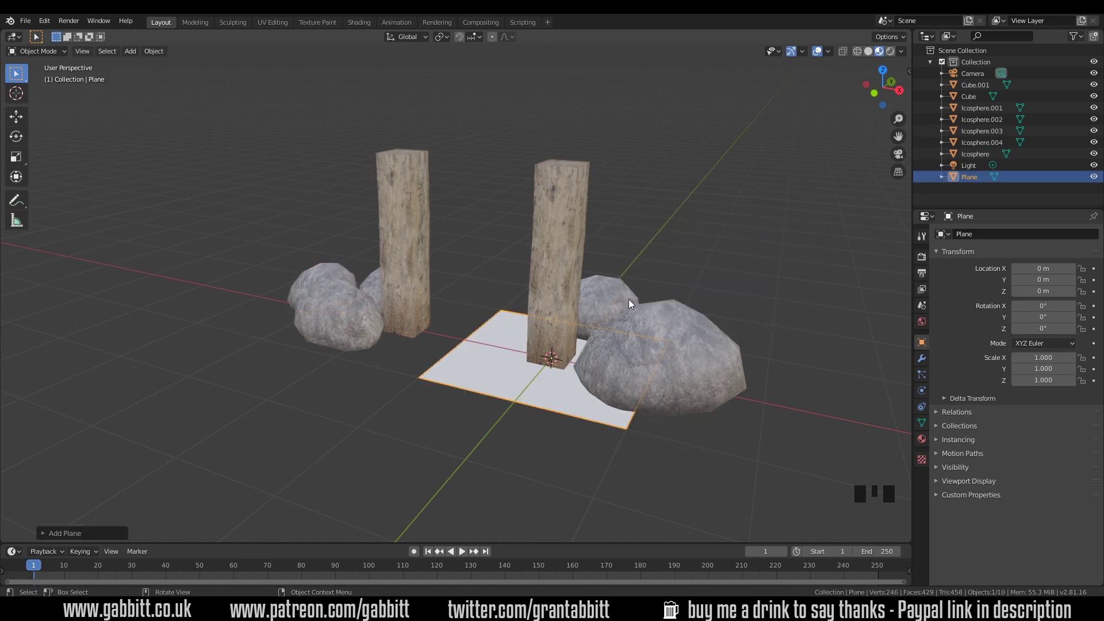
key(s)
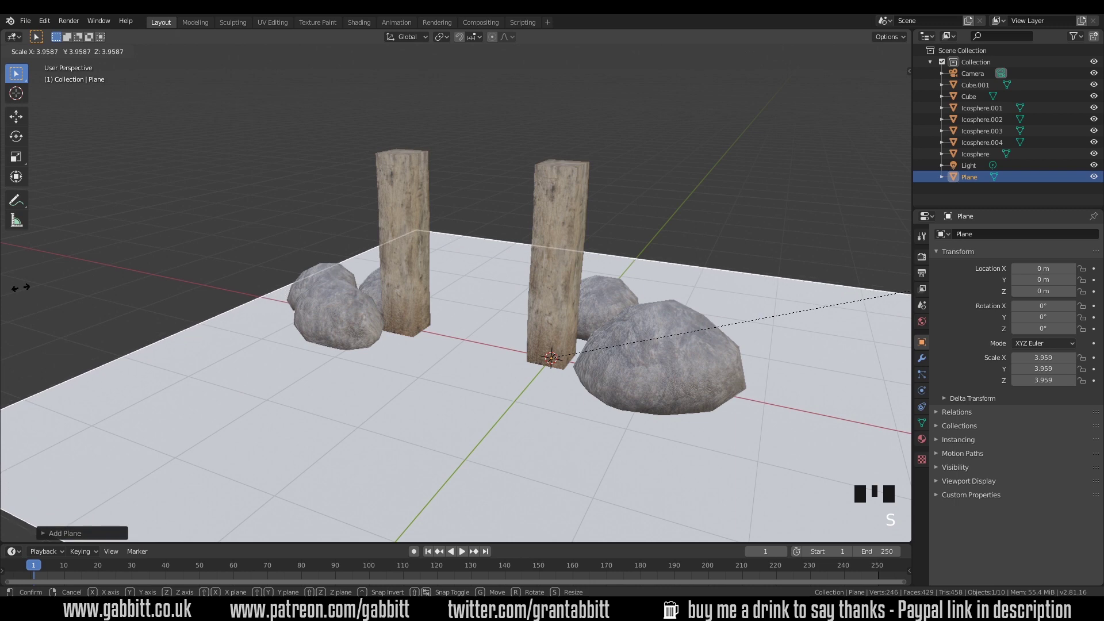
click(257, 279)
- Centre the ground plane under the posts and rocks from the top view, at about X -0.91 m, Y 0.11 m
key(KP_7)
scroll(253, 278, down, 4)
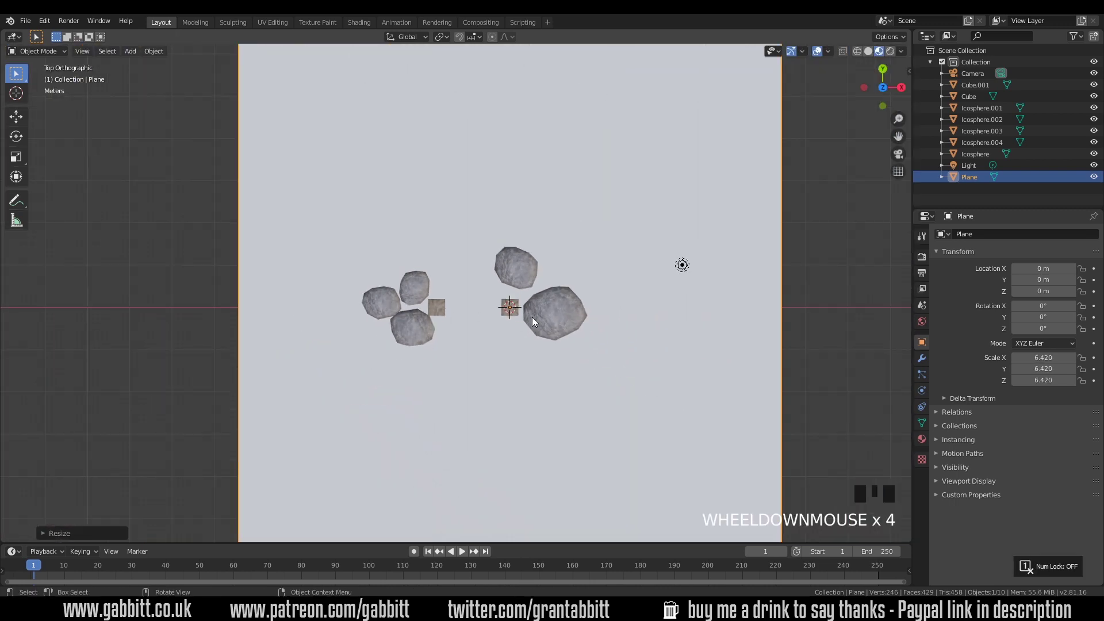
key(g)
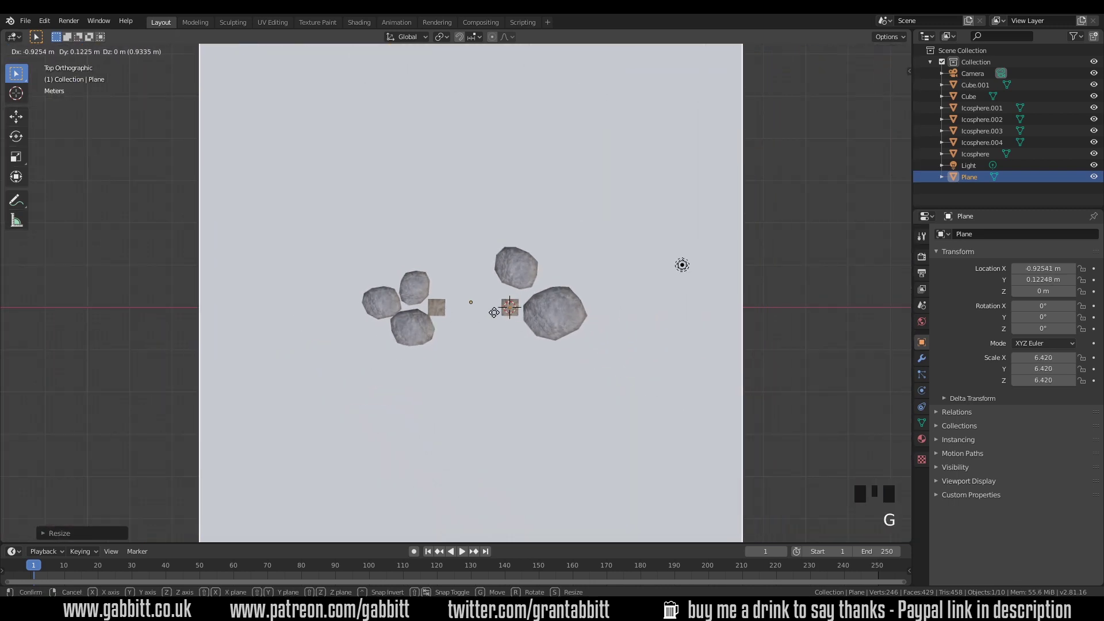
click(491, 313)
scroll(543, 276, down, 1)
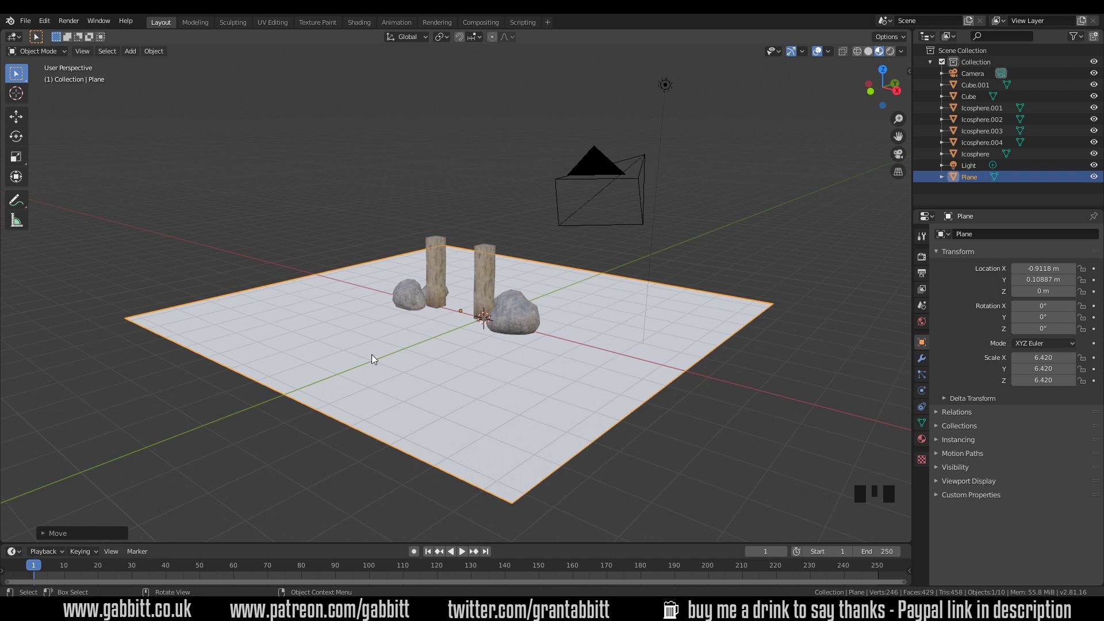
- Switch to the Shading workspace and create a new material for the ground plane
click(360, 22)
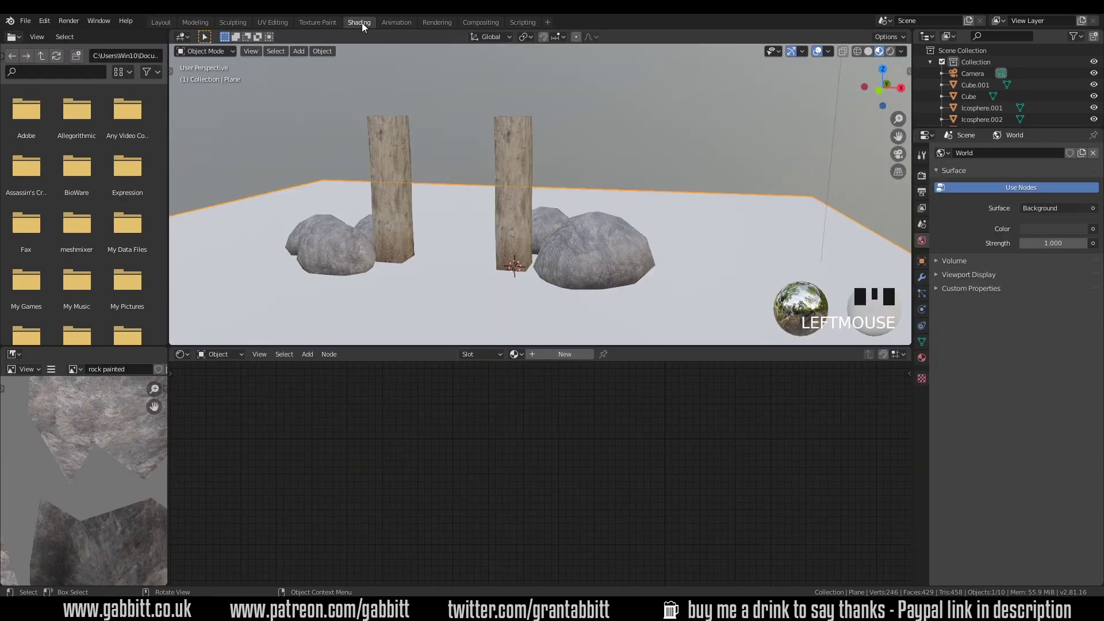
click(553, 355)
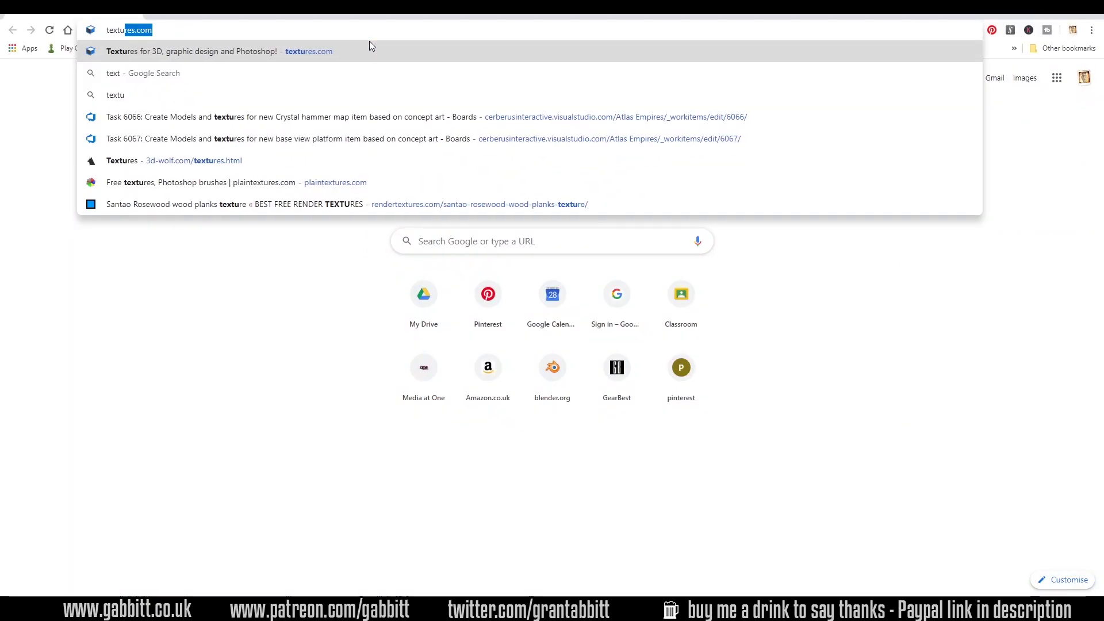
- Switch to the browser, open textures.com and go to the Plants category under Nature photo textures
text(tures.com)
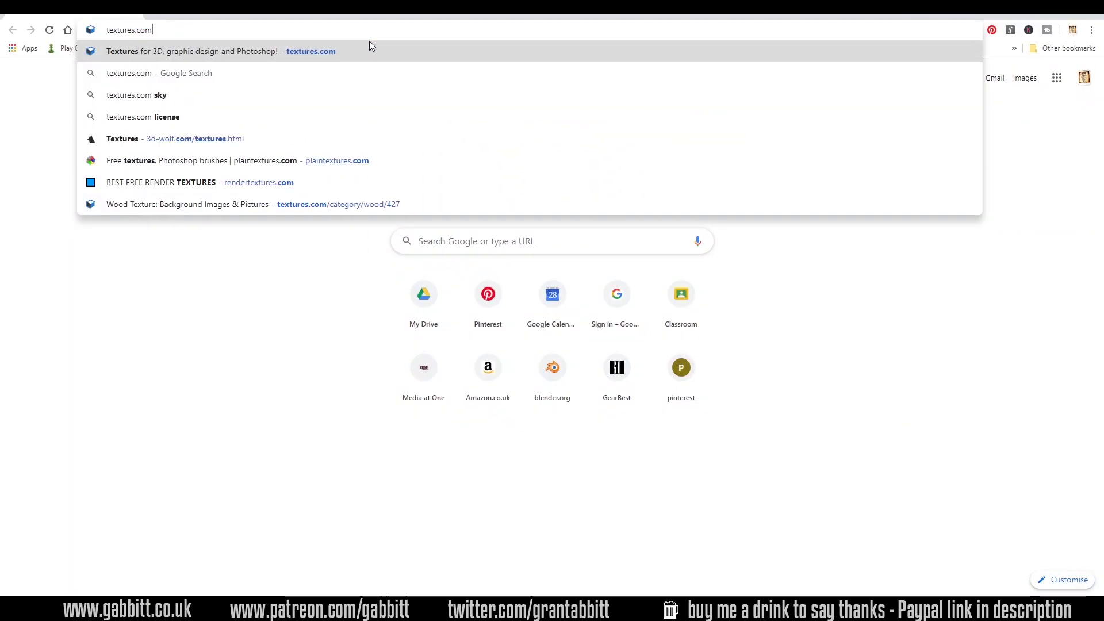
key(Return)
scroll(488, 431, down, 3)
click(213, 432)
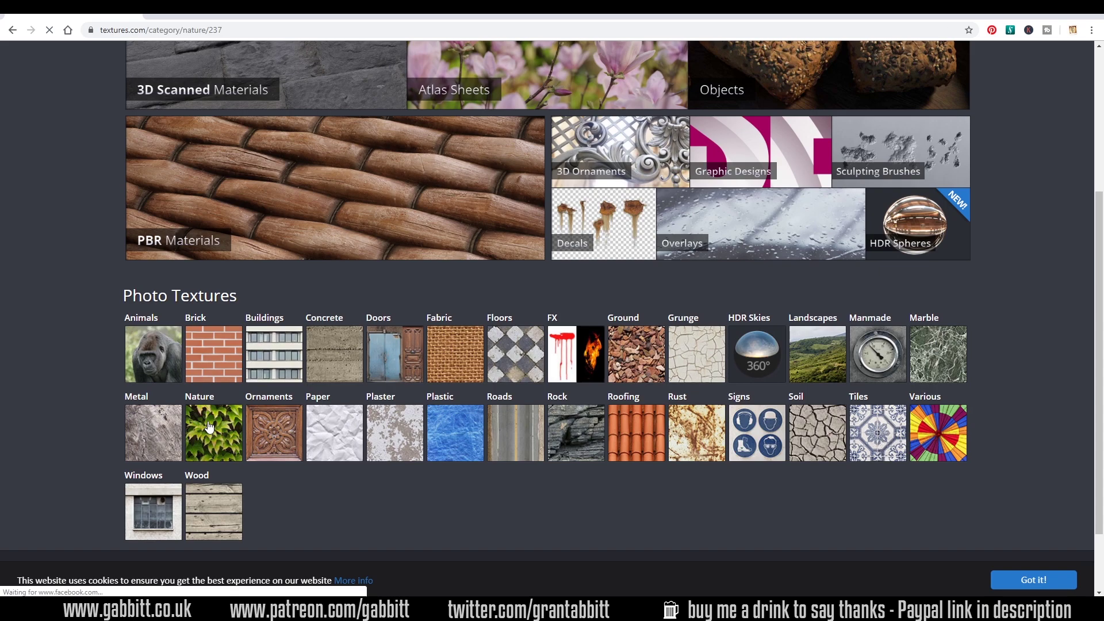
scroll(608, 358, down, 8)
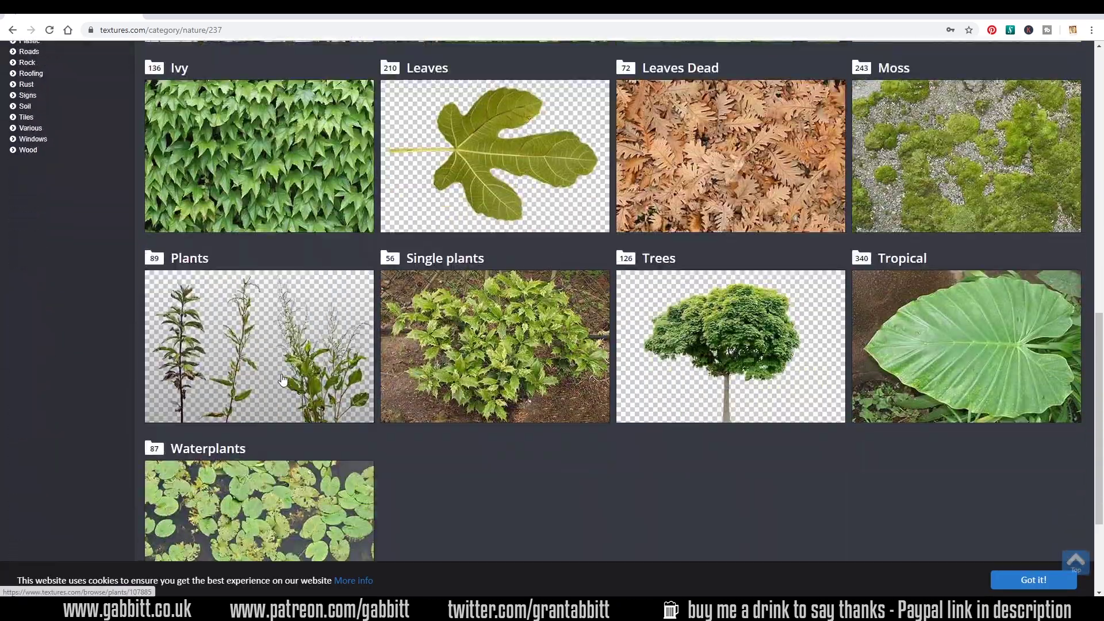
click(259, 368)
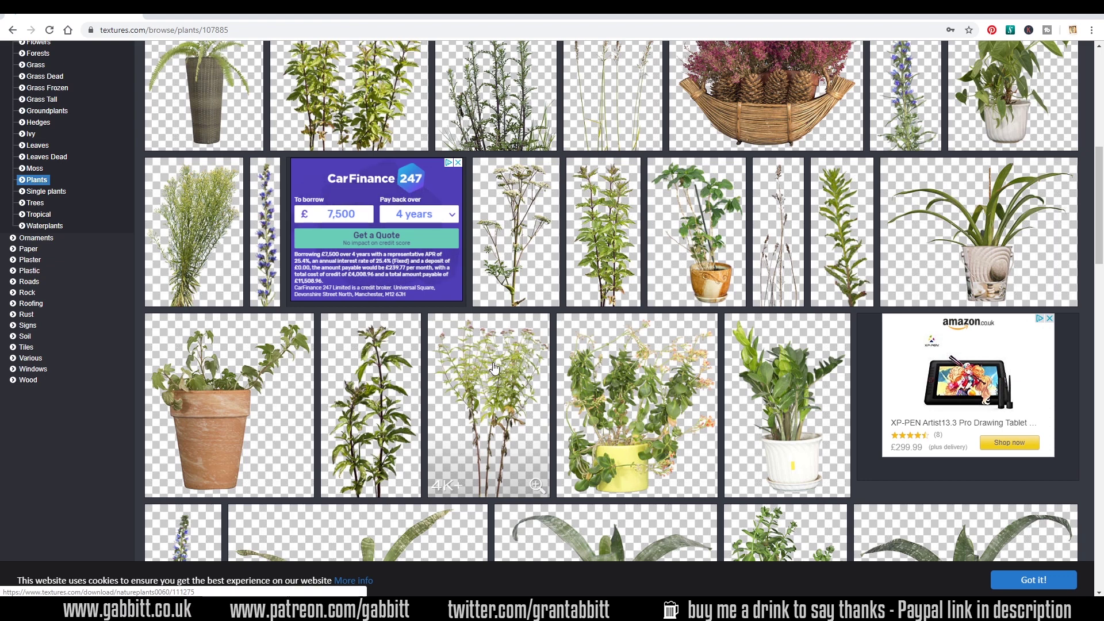
- Look through the plant cut-out images for suitable vegetation textures
scroll(495, 368, down, 5)
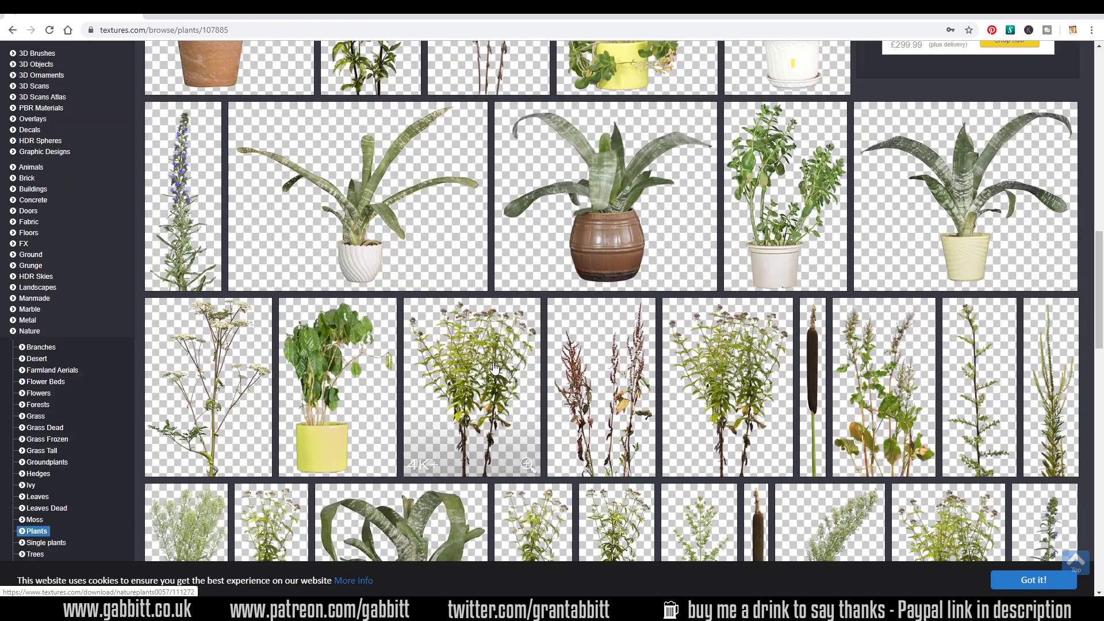
scroll(494, 368, down, 10)
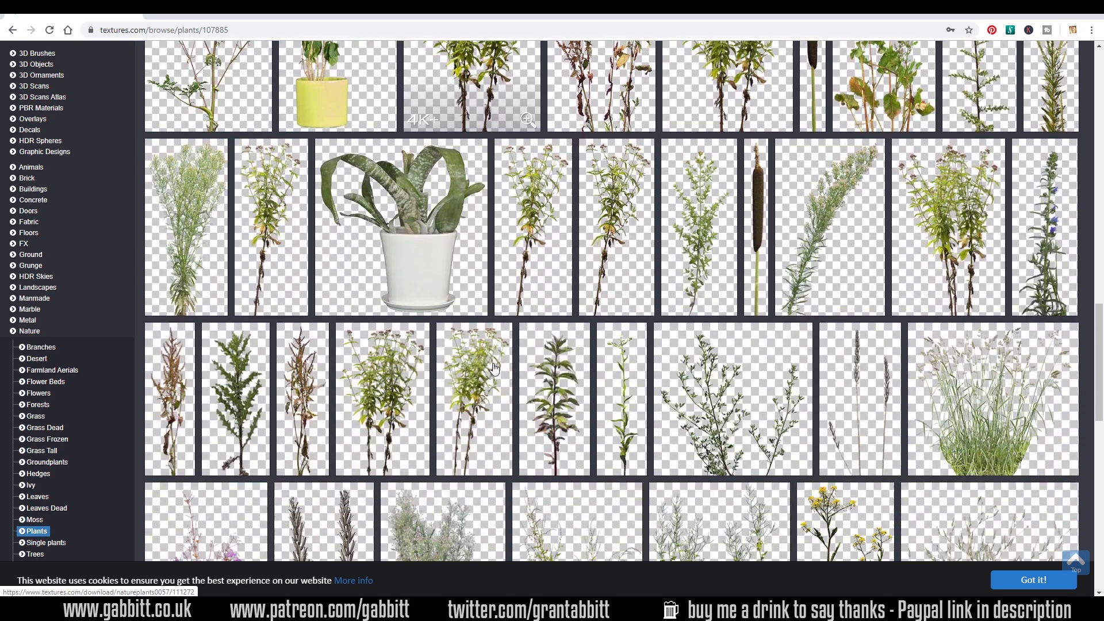
scroll(494, 368, down, 10)
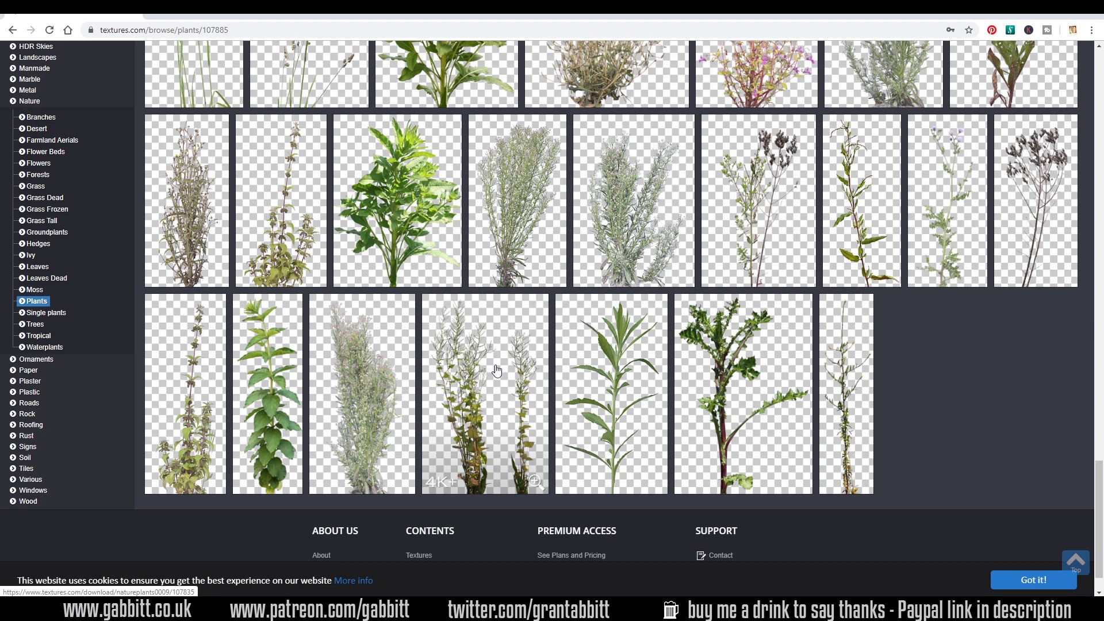
- Return to the Nature categories, open the Grass category and look over its ground textures
click(13, 32)
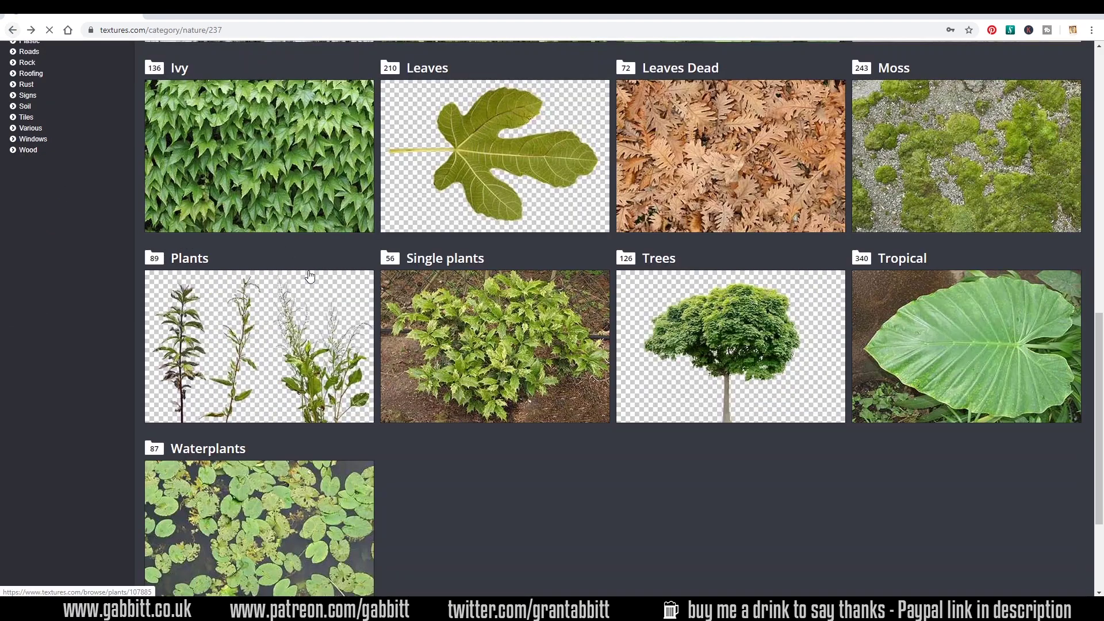
scroll(495, 251, up, 5)
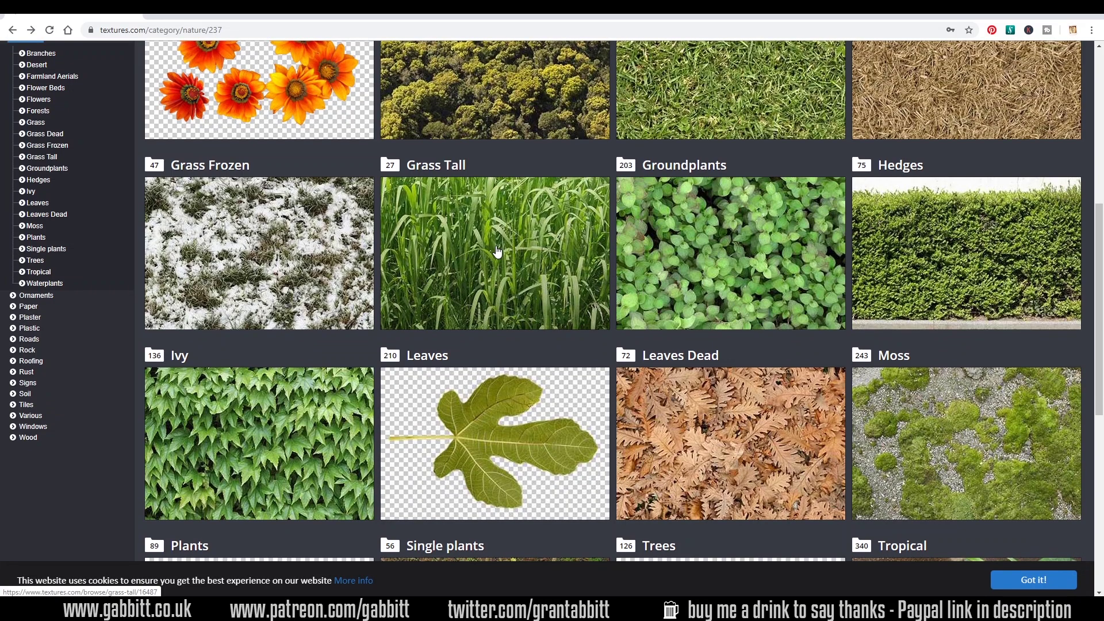
scroll(496, 251, up, 4)
click(746, 273)
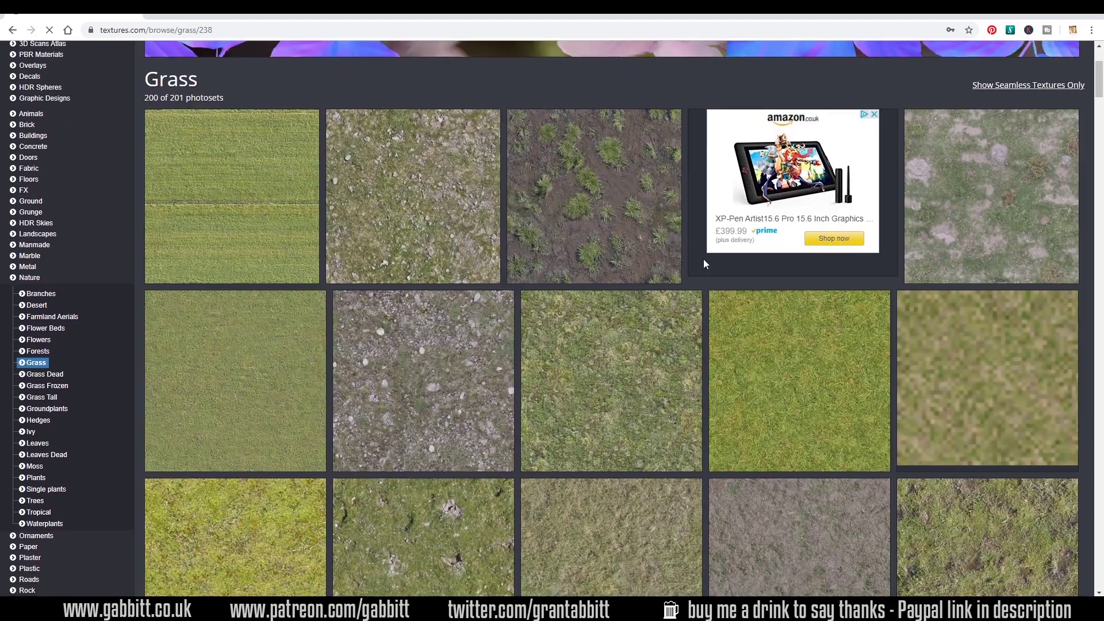
scroll(703, 261, down, 3)
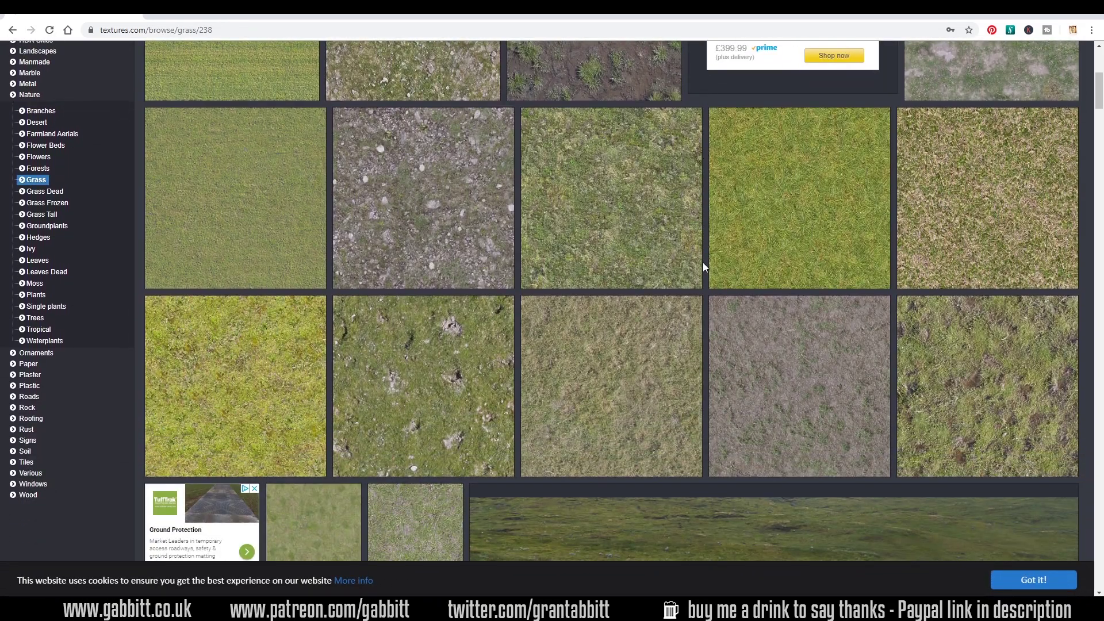
scroll(702, 262, up, 2)
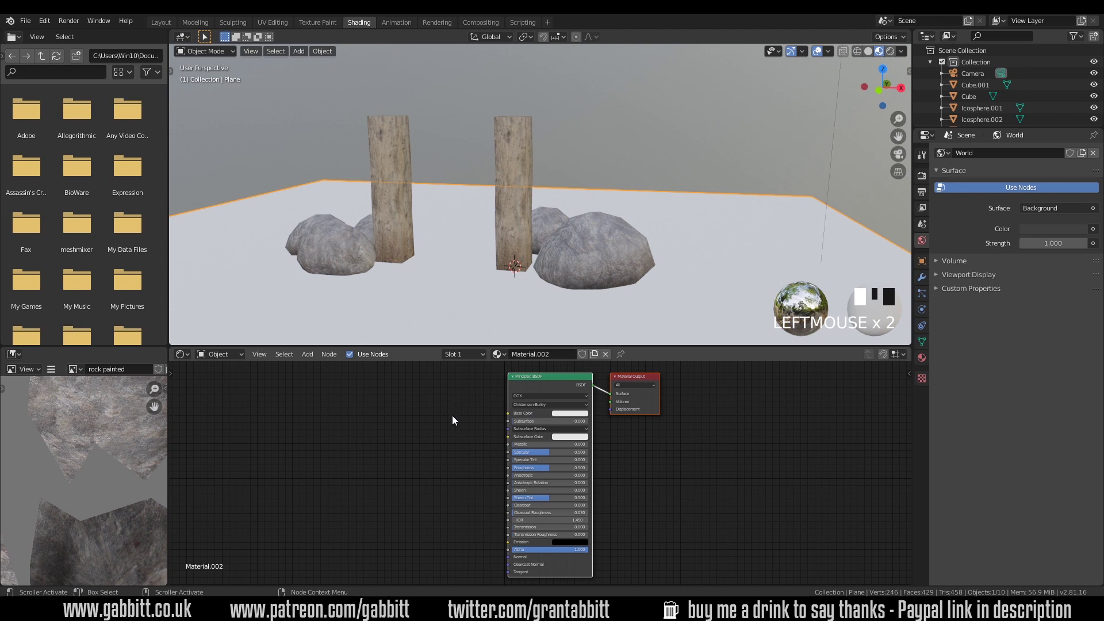
- Back in Blender, add an Image Texture node with grass01.jpg and connect its colour to the plane material's Base Color
key(shift+a)
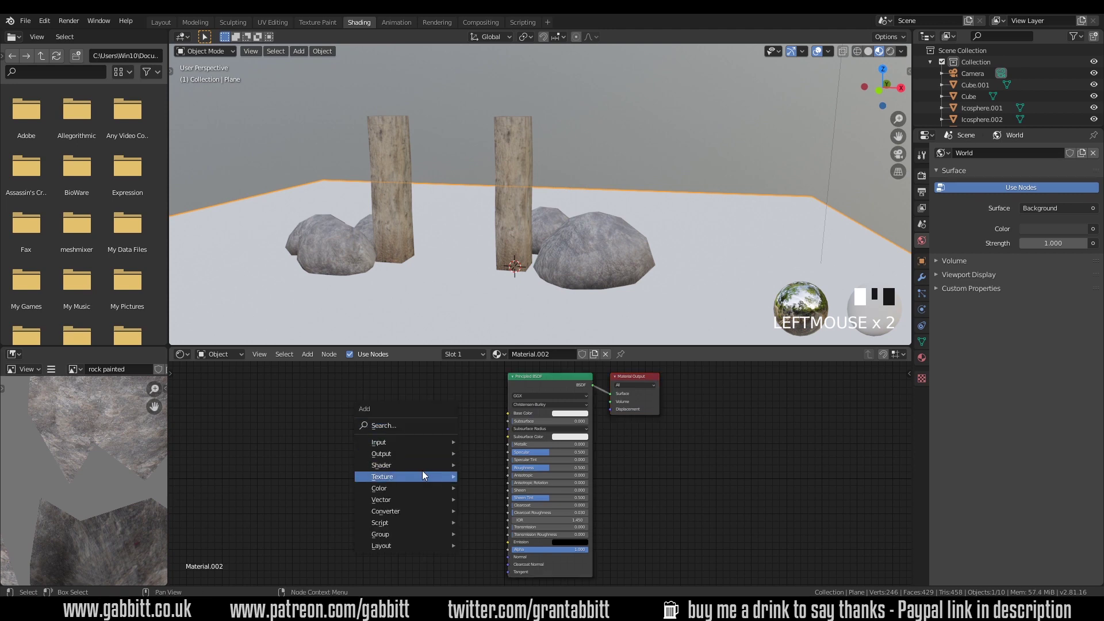
mouse_move(422, 474)
click(491, 370)
click(369, 385)
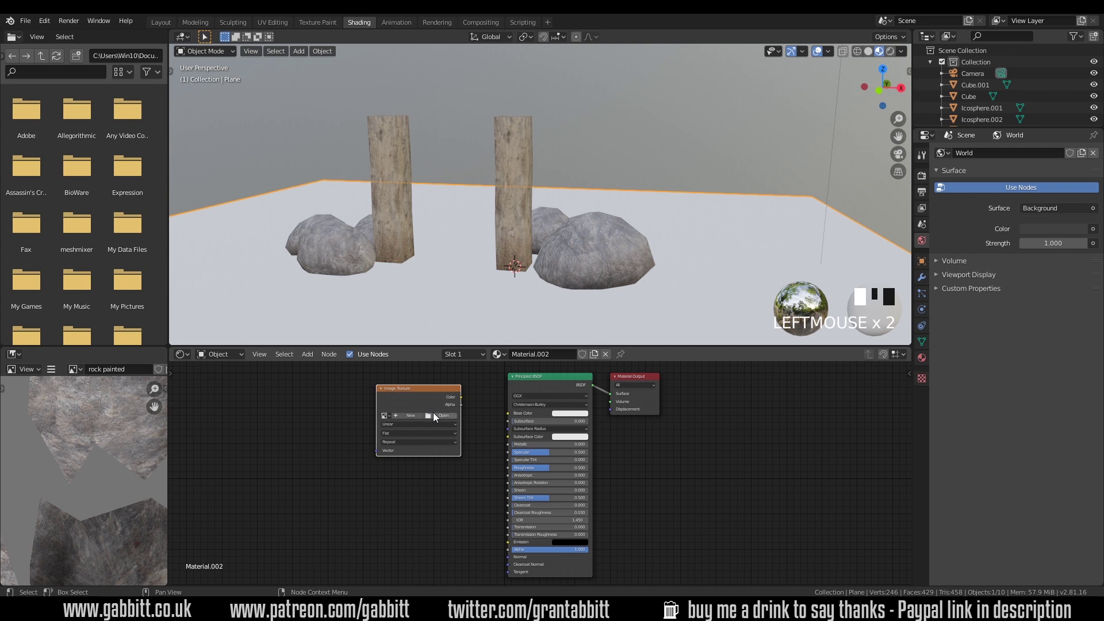
click(435, 414)
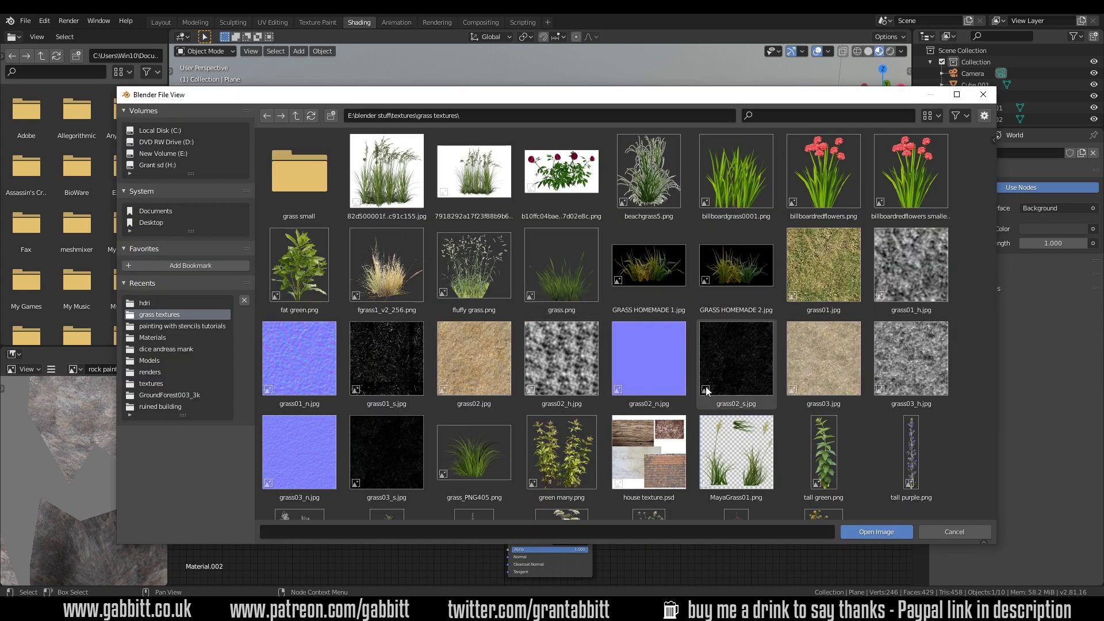
double_click(833, 284)
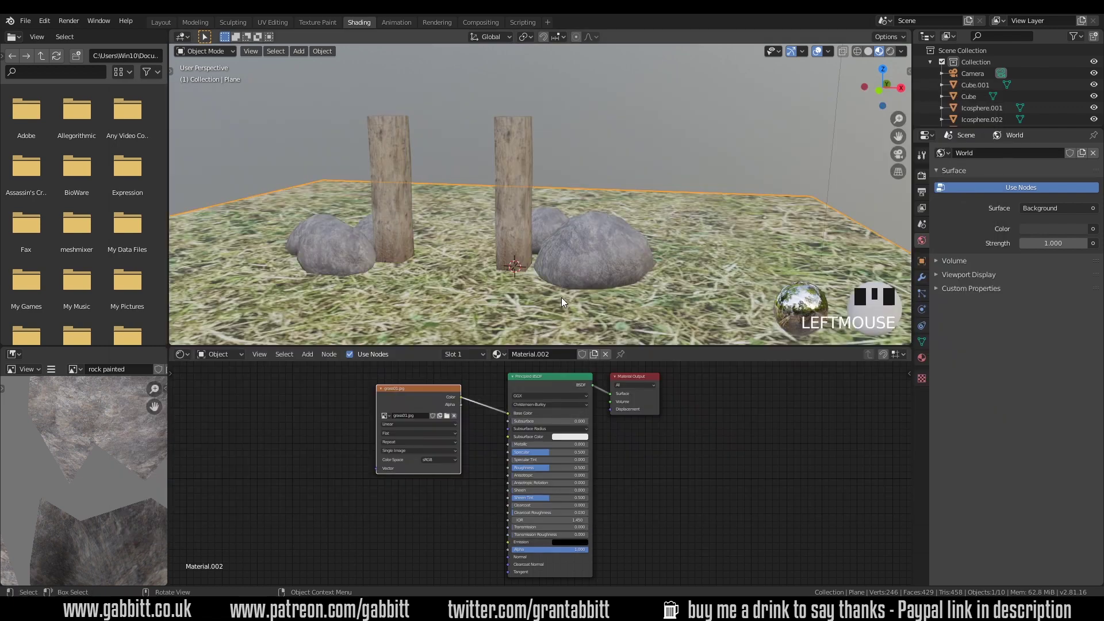
- Search the add-ons preferences for "node" to check that Node Wrangler is enabled, and close the preferences
scroll(561, 298, down, 7)
middle_drag(561, 298, 546, 301)
scroll(546, 302, up, 3)
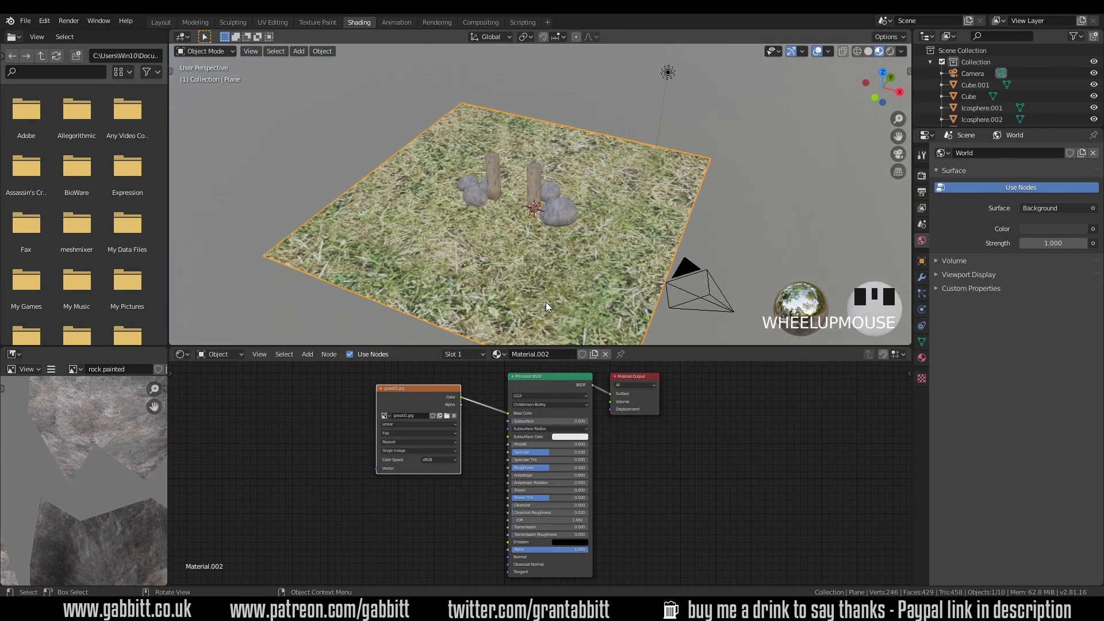
scroll(415, 399, up, 1)
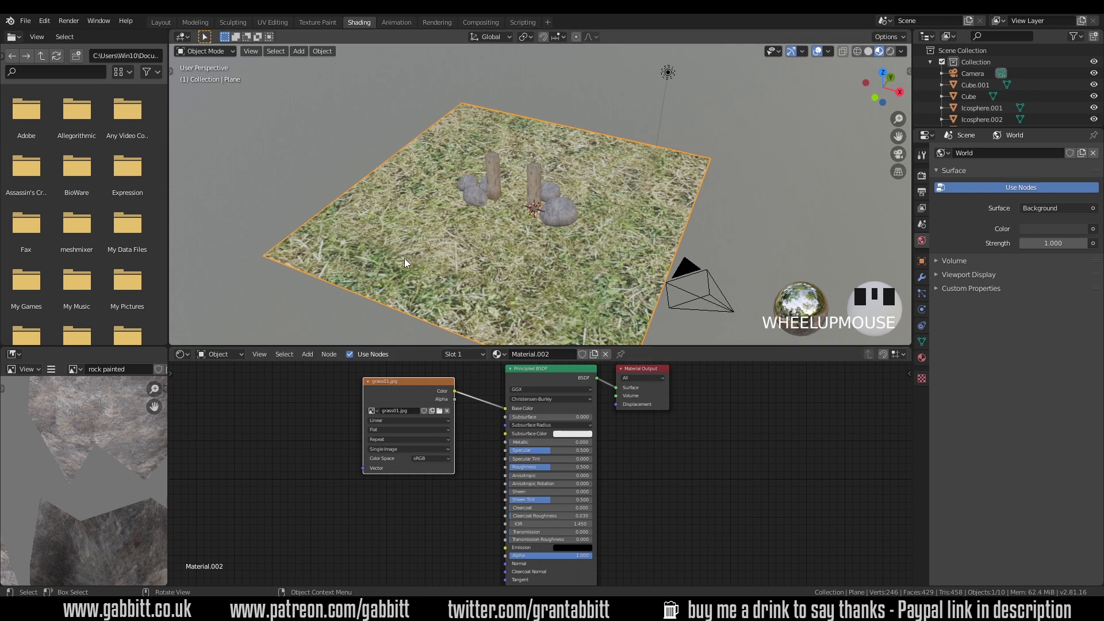
click(44, 21)
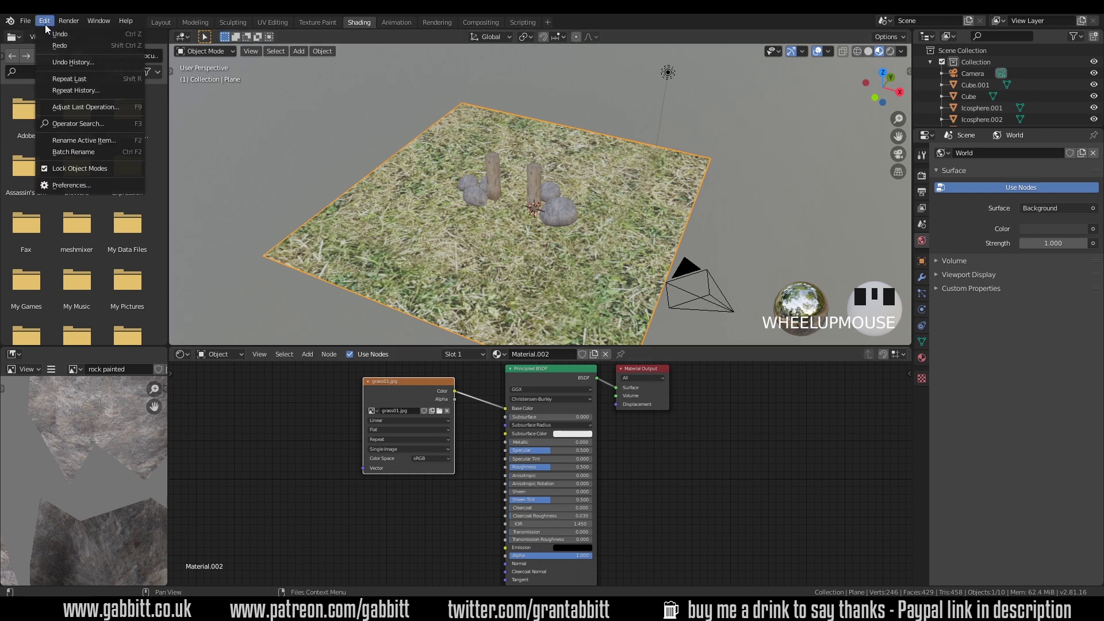
click(72, 185)
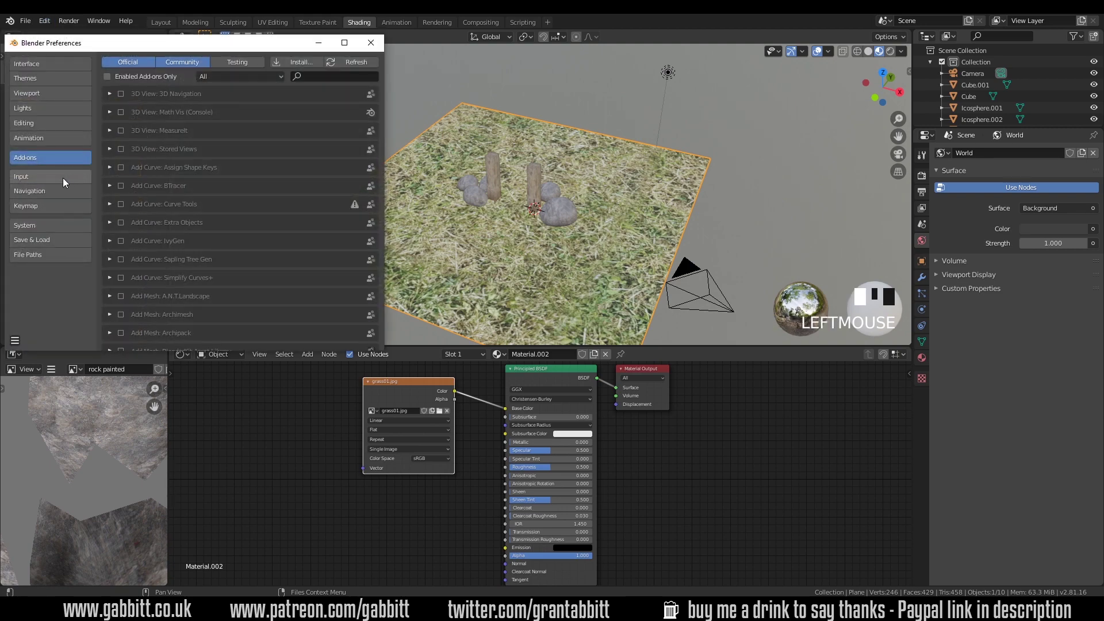
click(315, 77)
text(node)
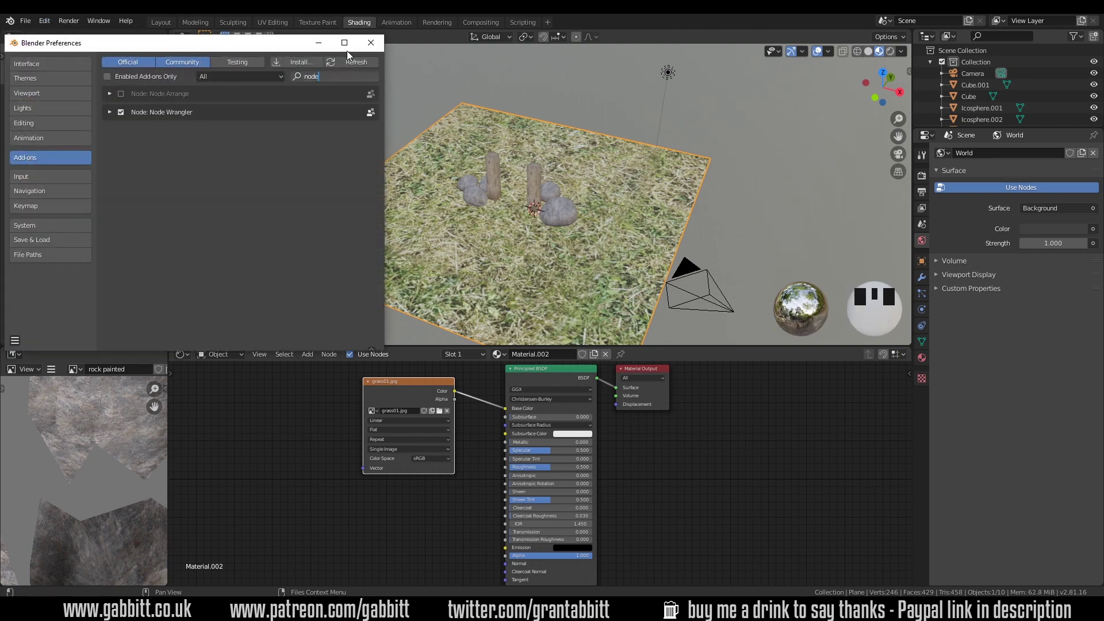
click(370, 43)
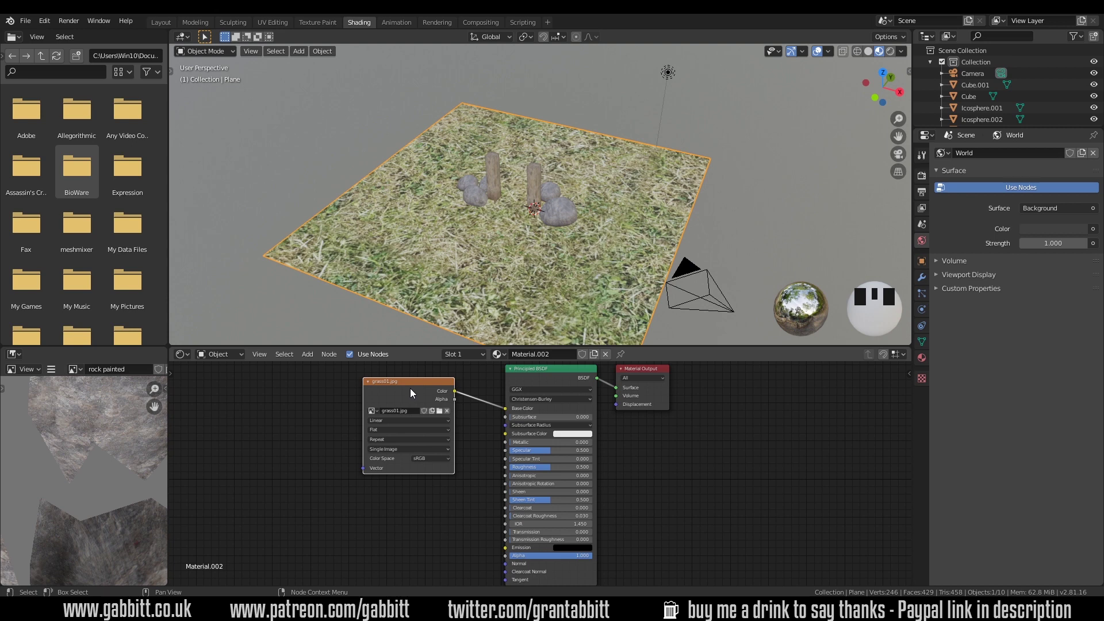
- Add Mapping and Texture Coordinate nodes to the grass image and set the mapping scale to 5 on X, Y and Z
key(ctrl+t)
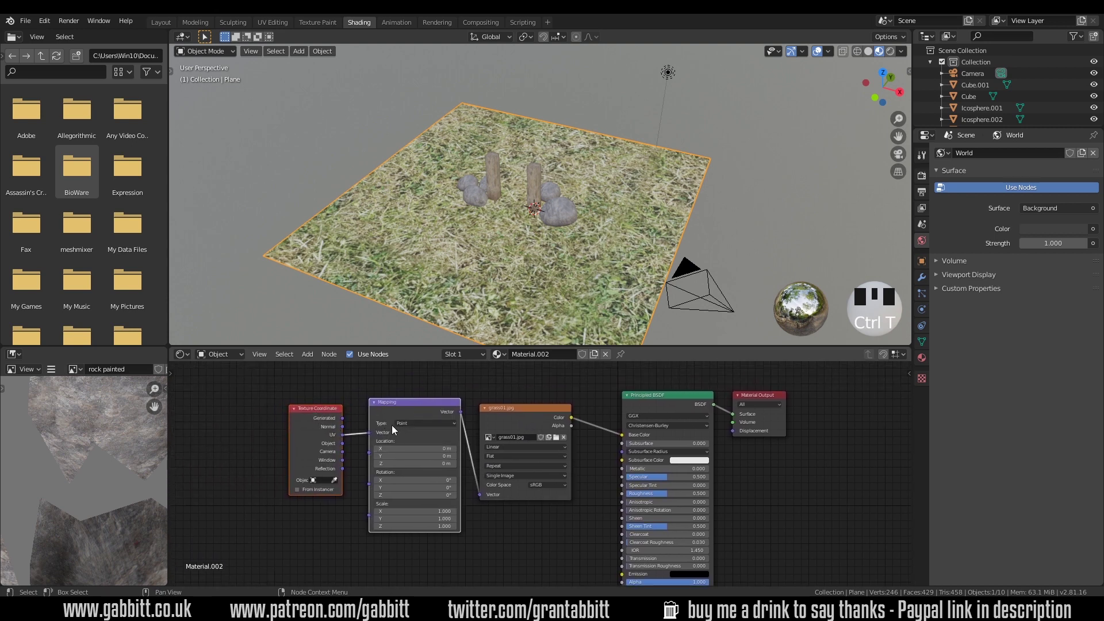
mouse_move(431, 511)
mouse_down()
mouse_move(431, 526)
mouse_move(431, 514)
mouse_up()
text(5)
key(Return)
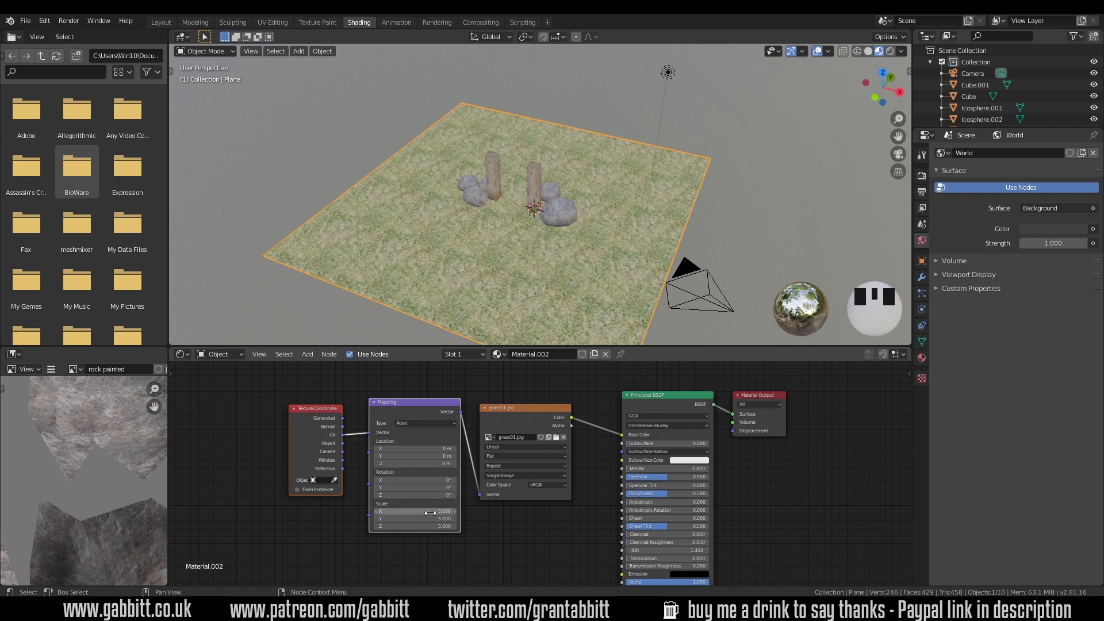
- Shift the grass image, Mapping and Texture Coordinate nodes aside and insert a Hue/Saturation node between the image and the Principled BSDF
middle_drag(580, 253, 457, 201)
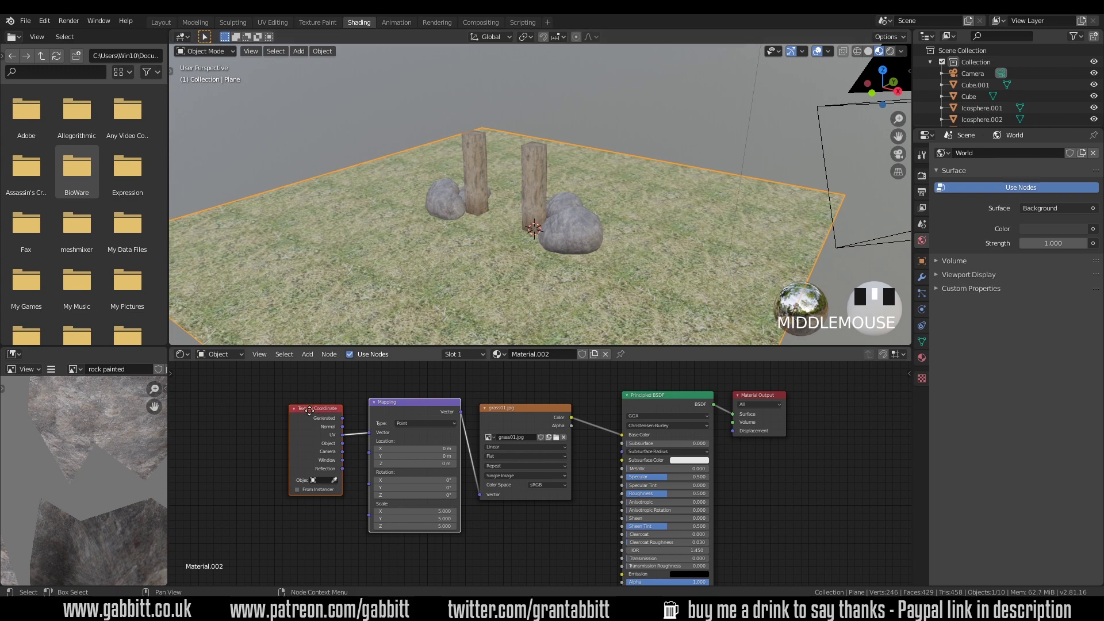
drag(307, 409, 205, 407)
click(525, 412)
drag(525, 413, 433, 404)
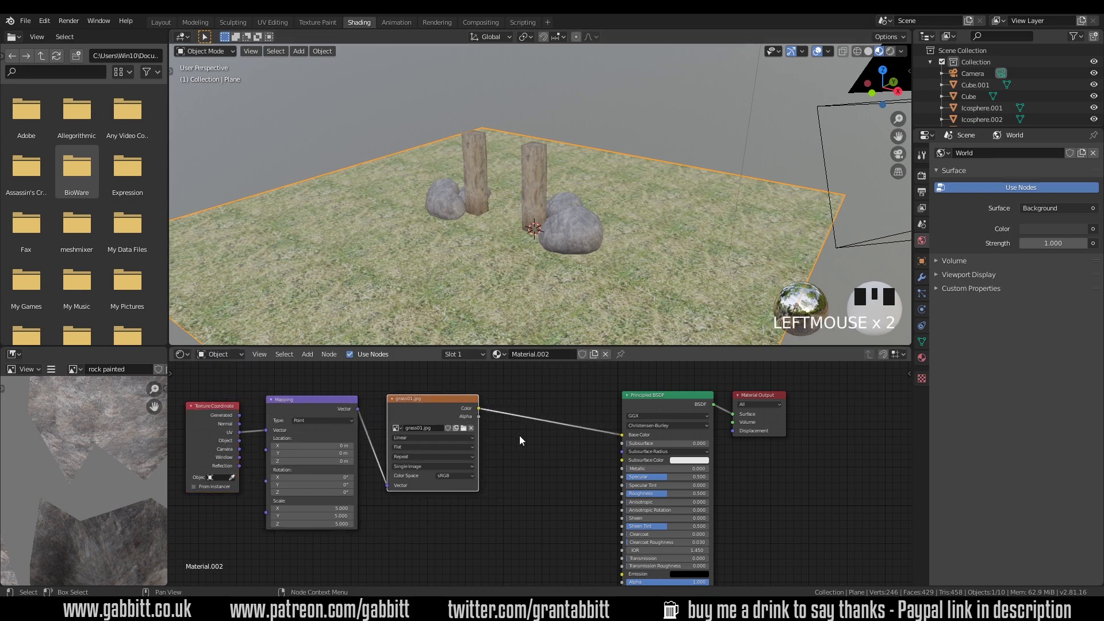
key(shift+a)
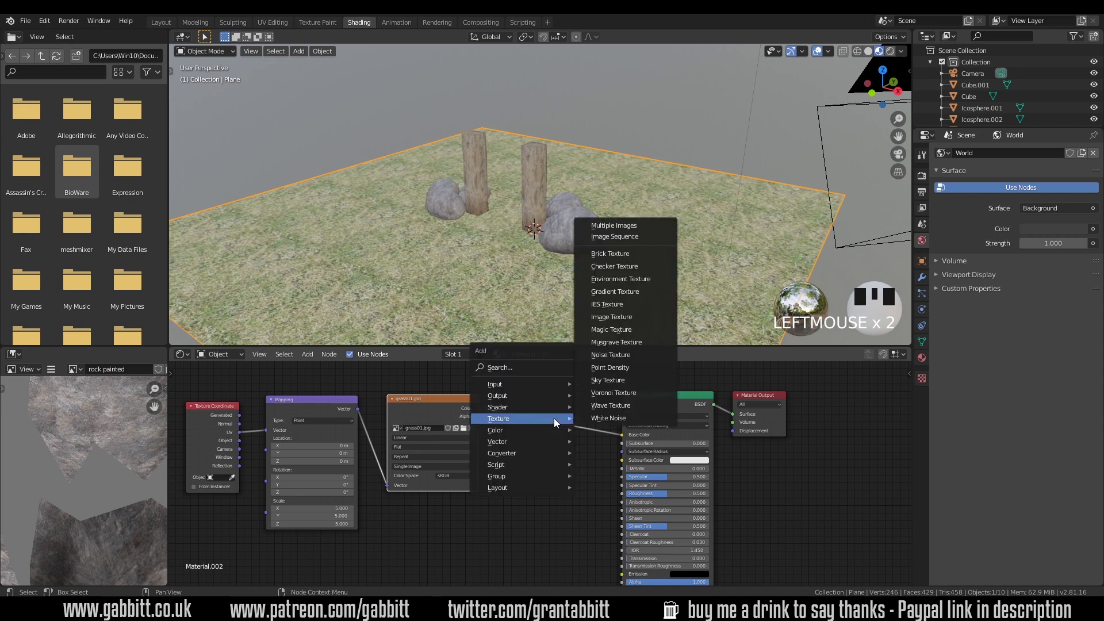
mouse_move(550, 430)
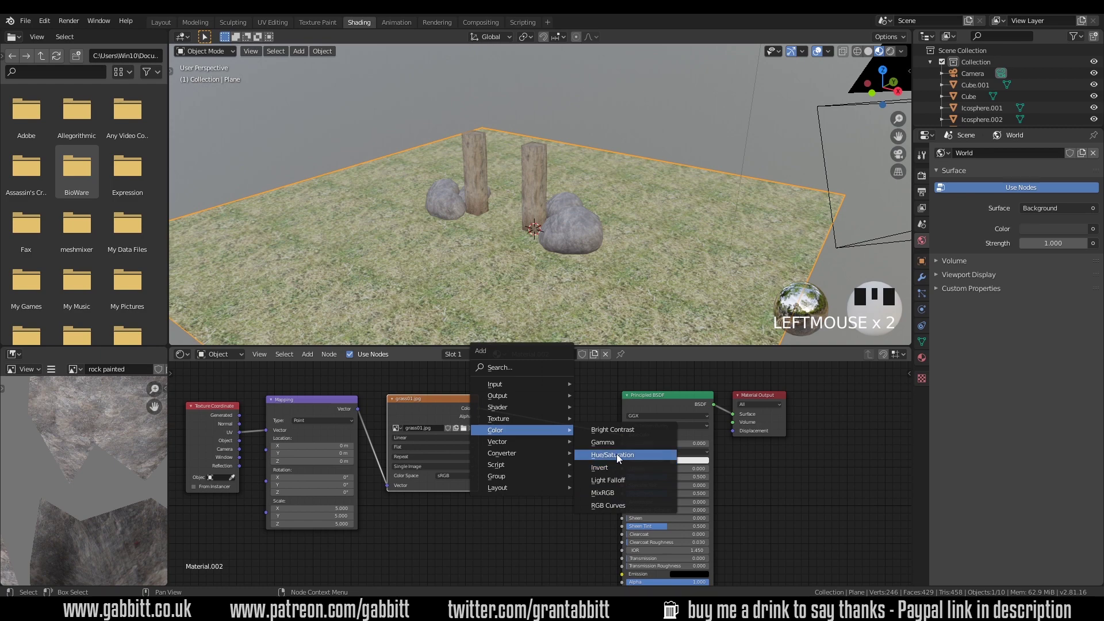
click(619, 462)
click(561, 438)
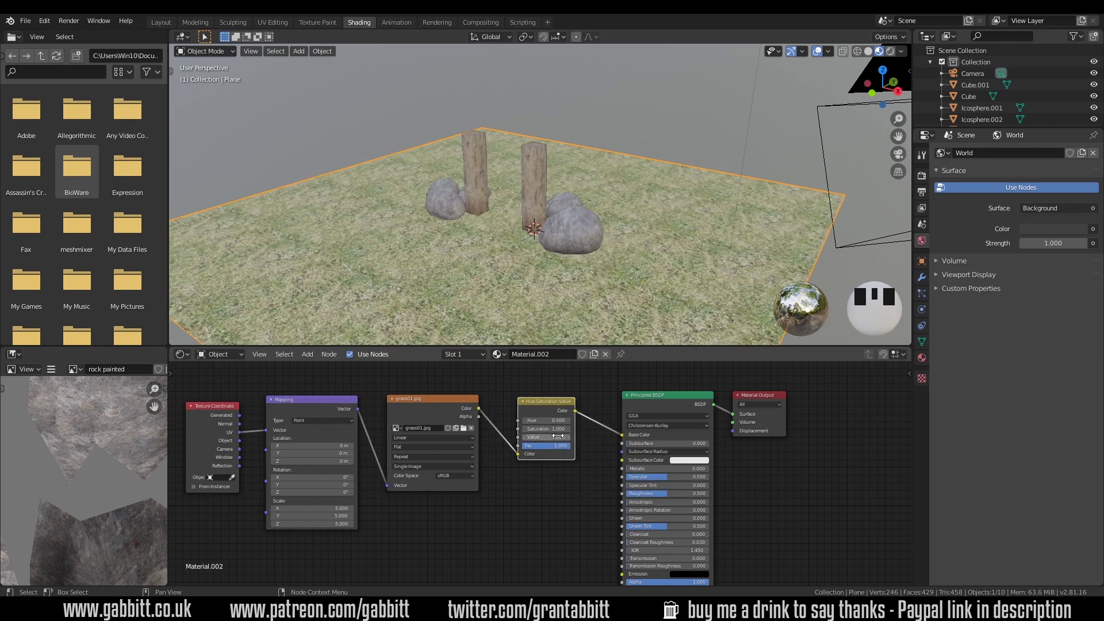
- Set the Hue/Saturation node's Value to 0.300, and the Principled BSDF's Roughness to 1.000 and Specular to 0.150
drag(560, 439, 523, 439)
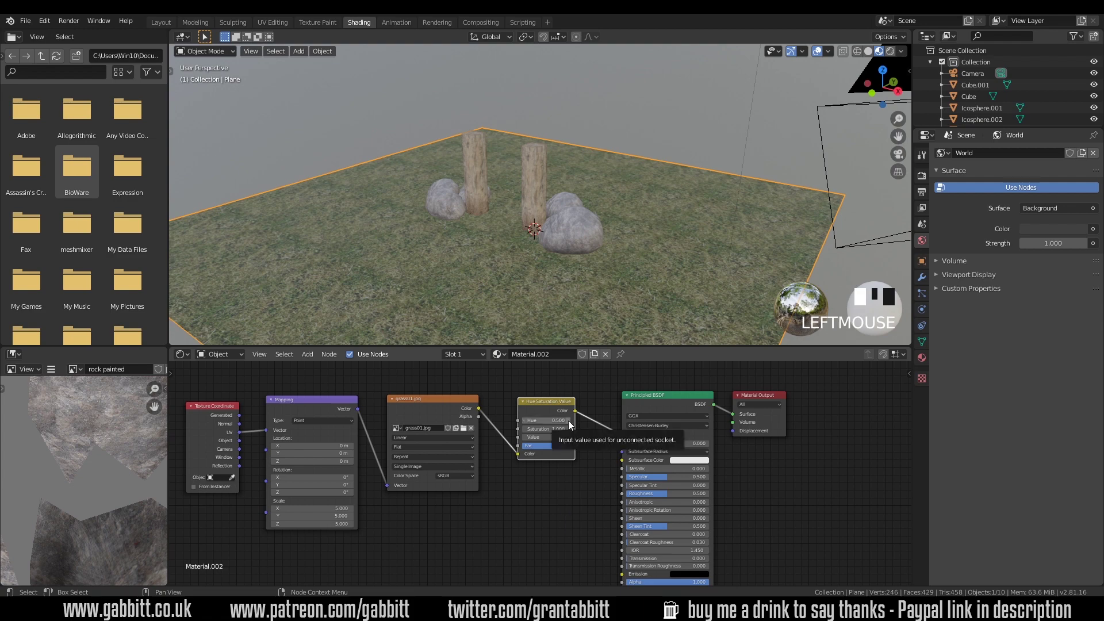
double_click(525, 421)
click(523, 420)
click(521, 419)
click(522, 419)
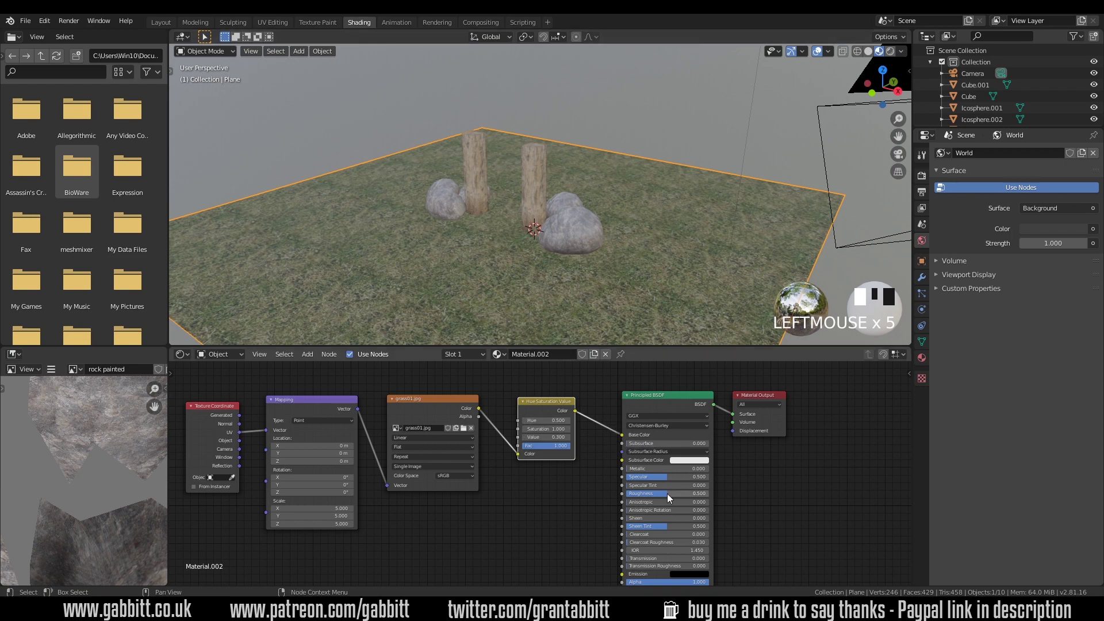
drag(666, 493, 632, 476)
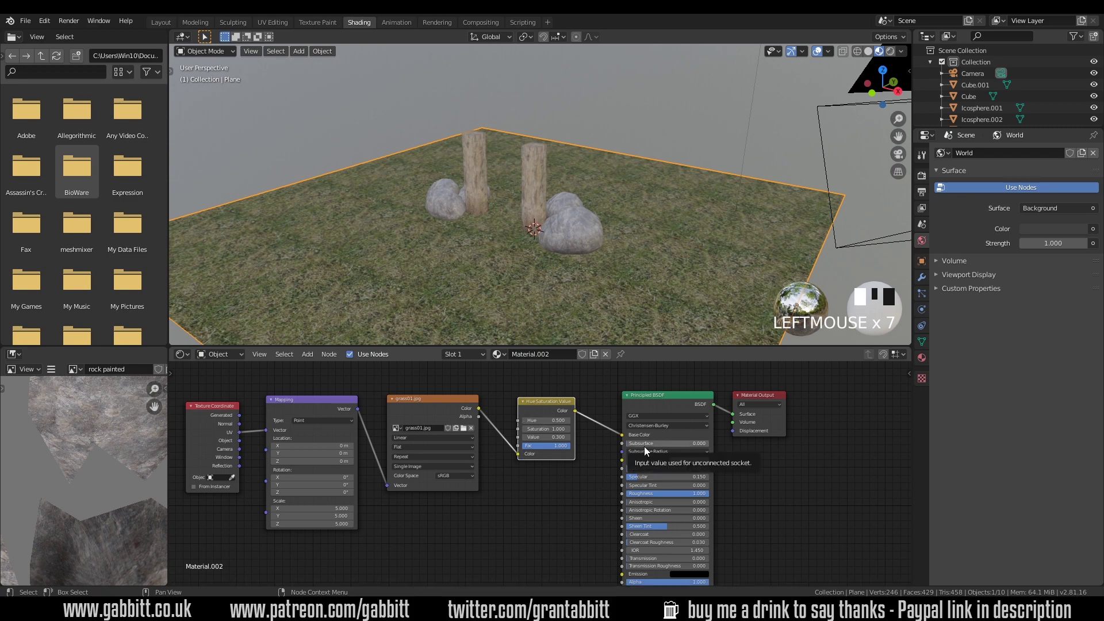
click(673, 233)
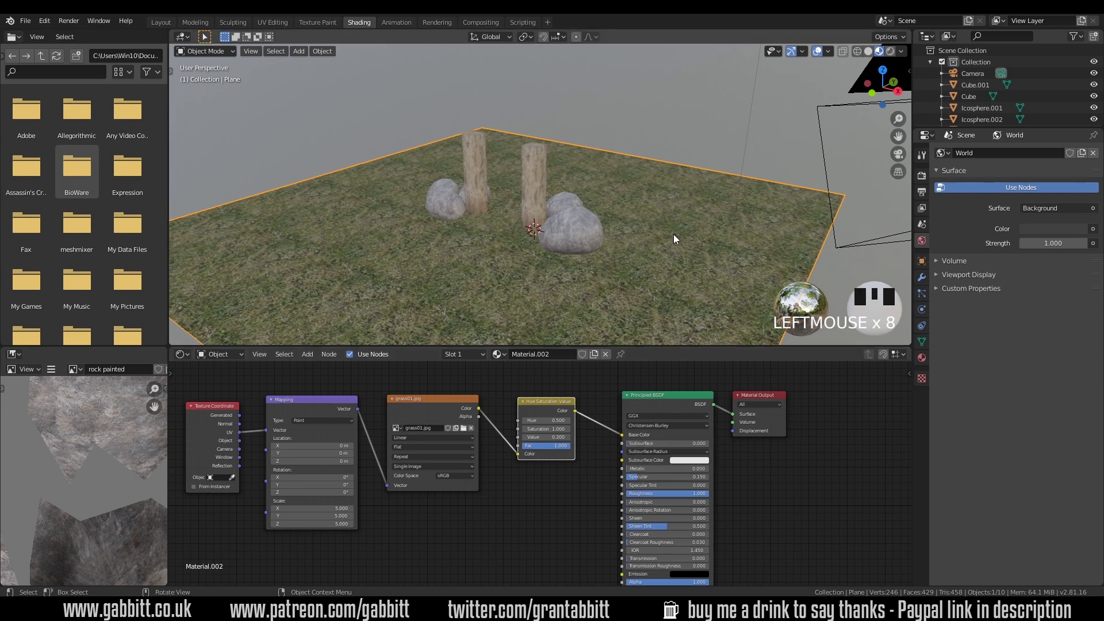
- In the Layout workspace, add a particle system to the ground plane and play the animation briefly to preview the emission
click(162, 23)
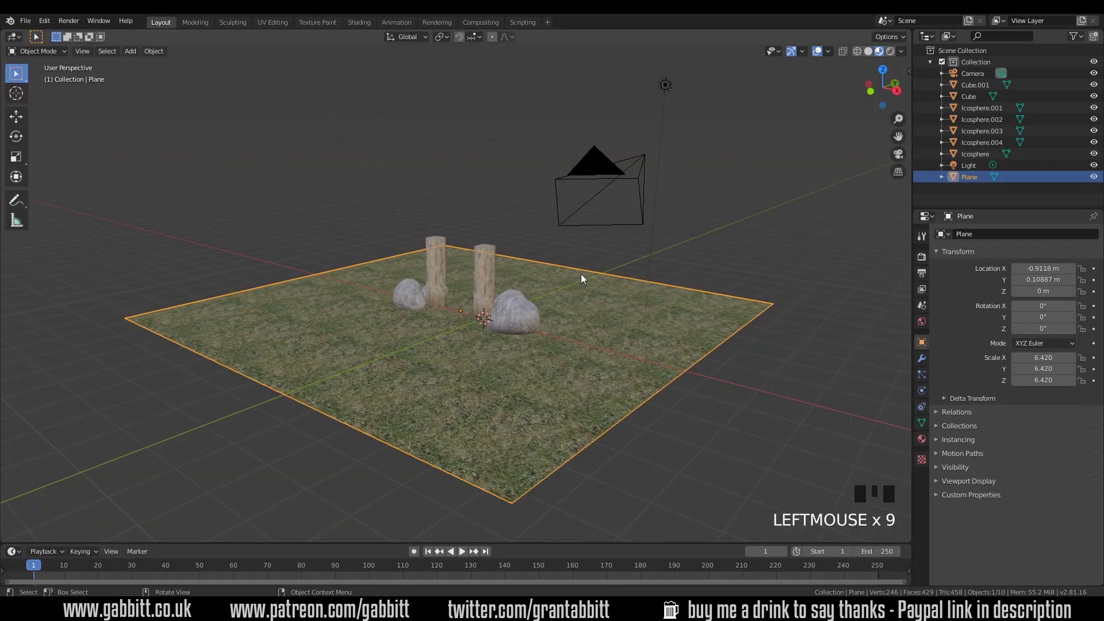
click(921, 375)
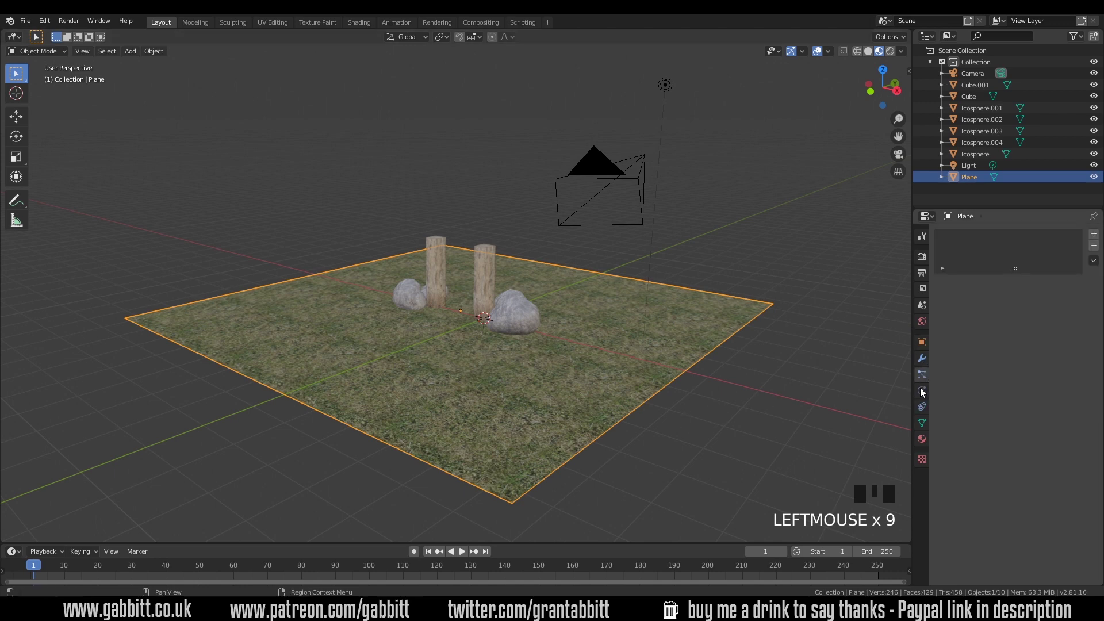
click(1093, 233)
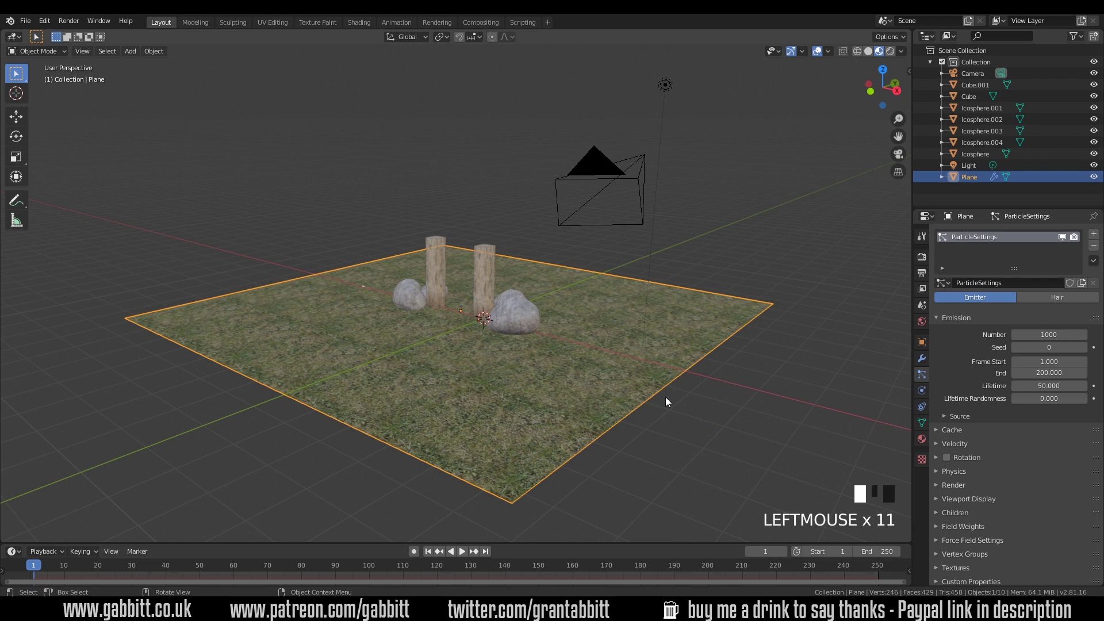
middle_drag(612, 418, 626, 402)
key(space)
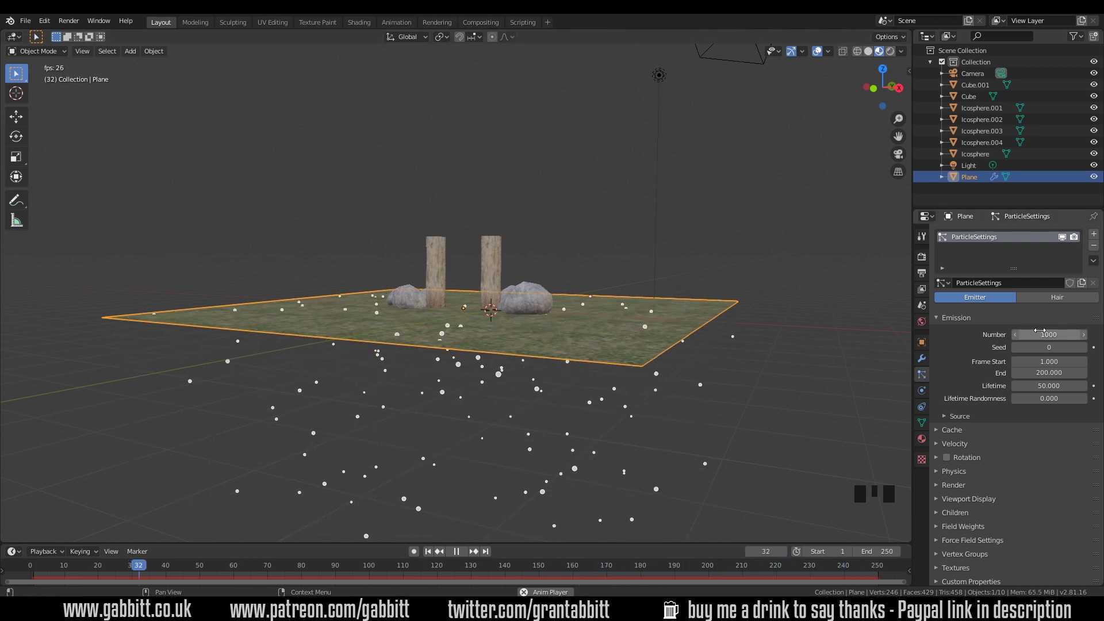
key(space)
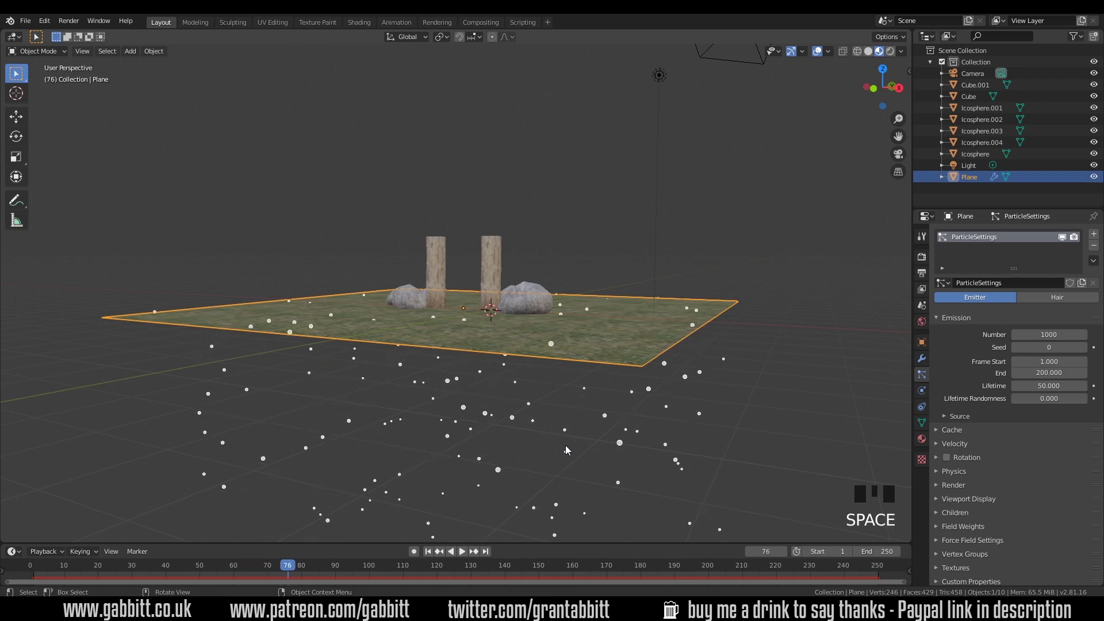
- Change the plane's particle system to Hair and enable its Advanced options
click(1056, 300)
middle_drag(785, 339, 625, 374)
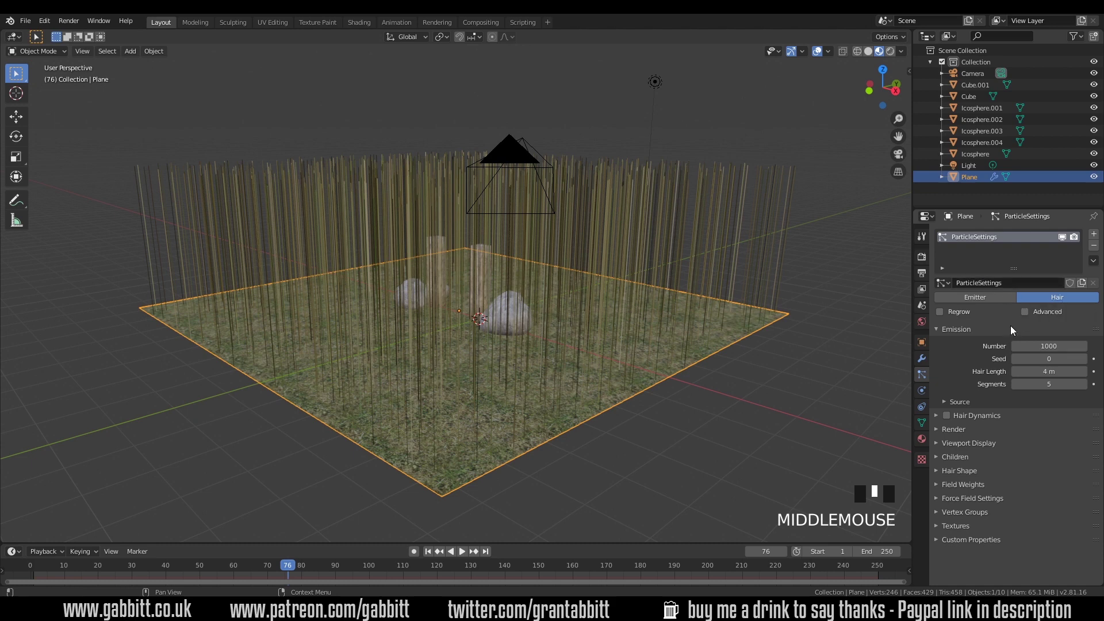
click(1024, 312)
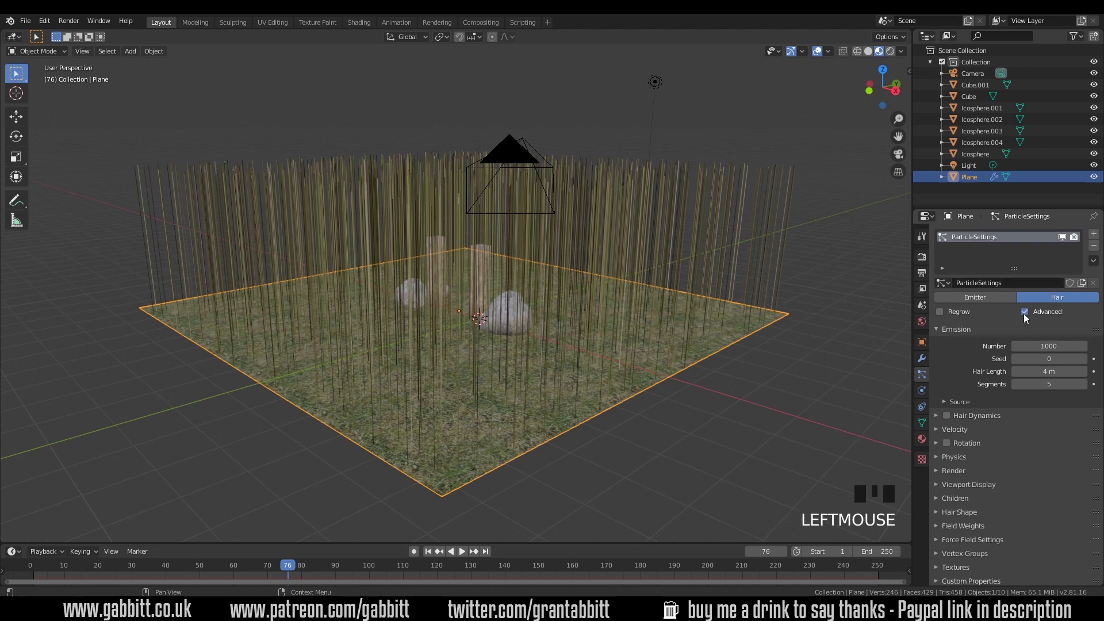
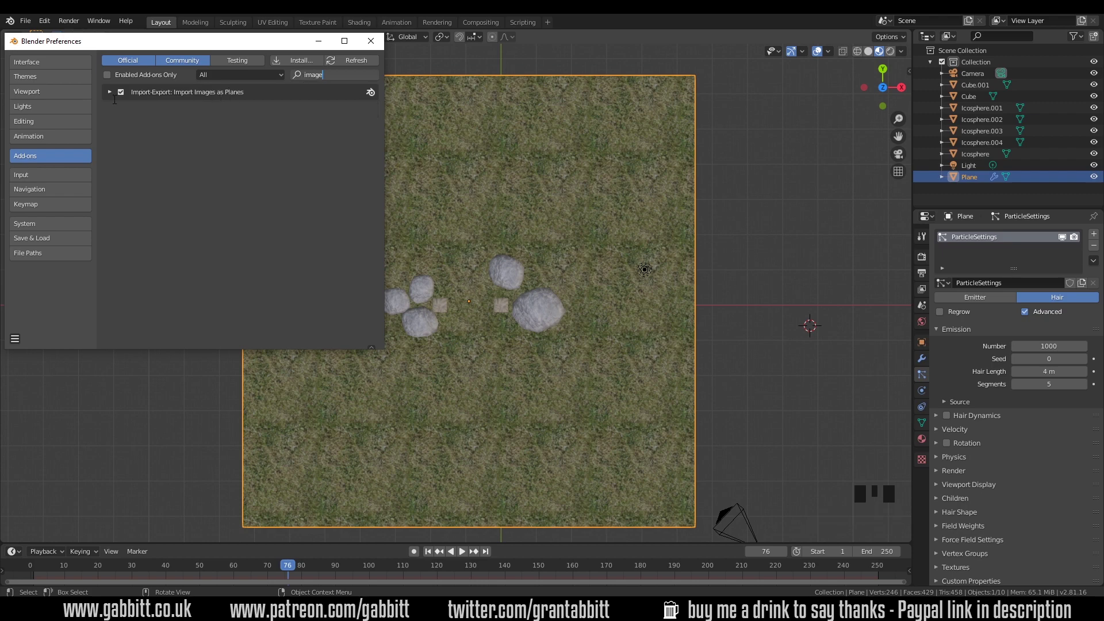
- Close the preferences and import fluffy grass.png as an image plane beside the ground
click(366, 43)
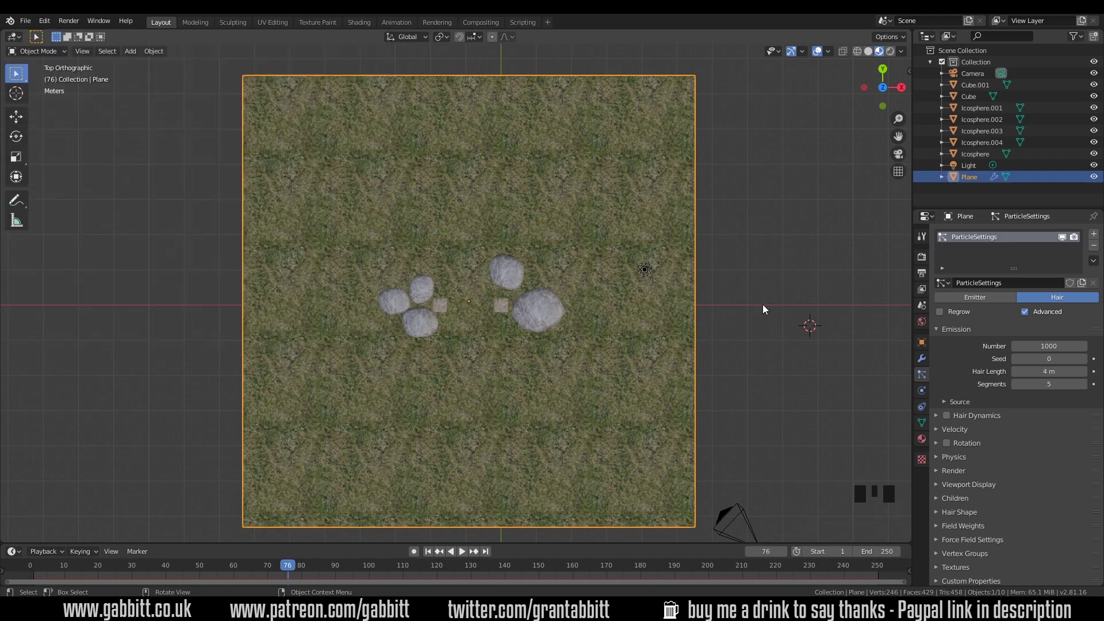
key(shift+a)
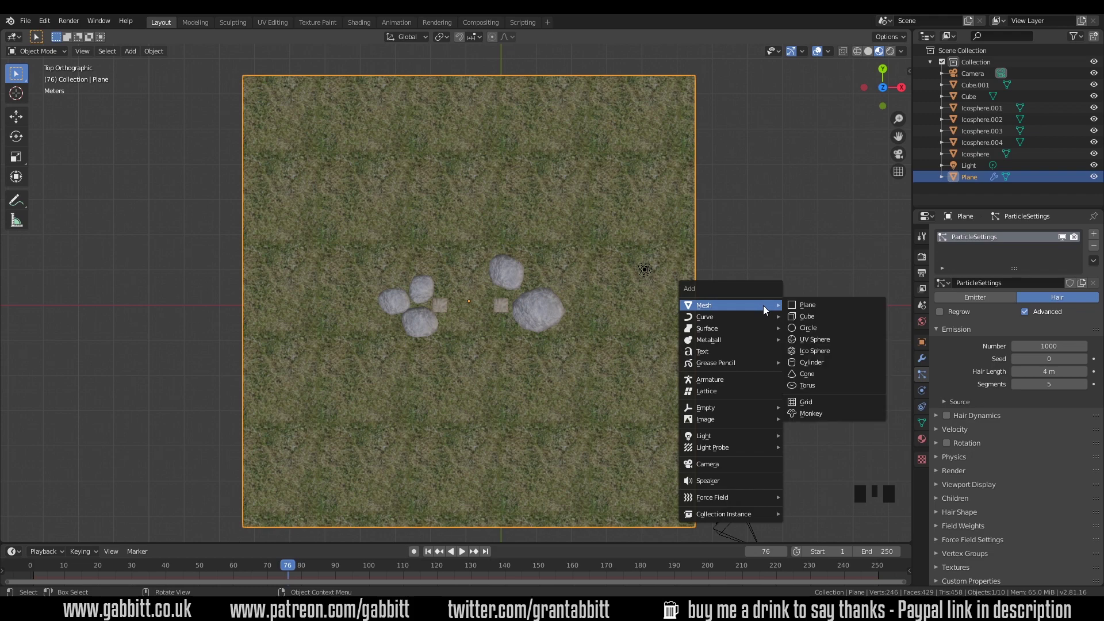
mouse_move(754, 417)
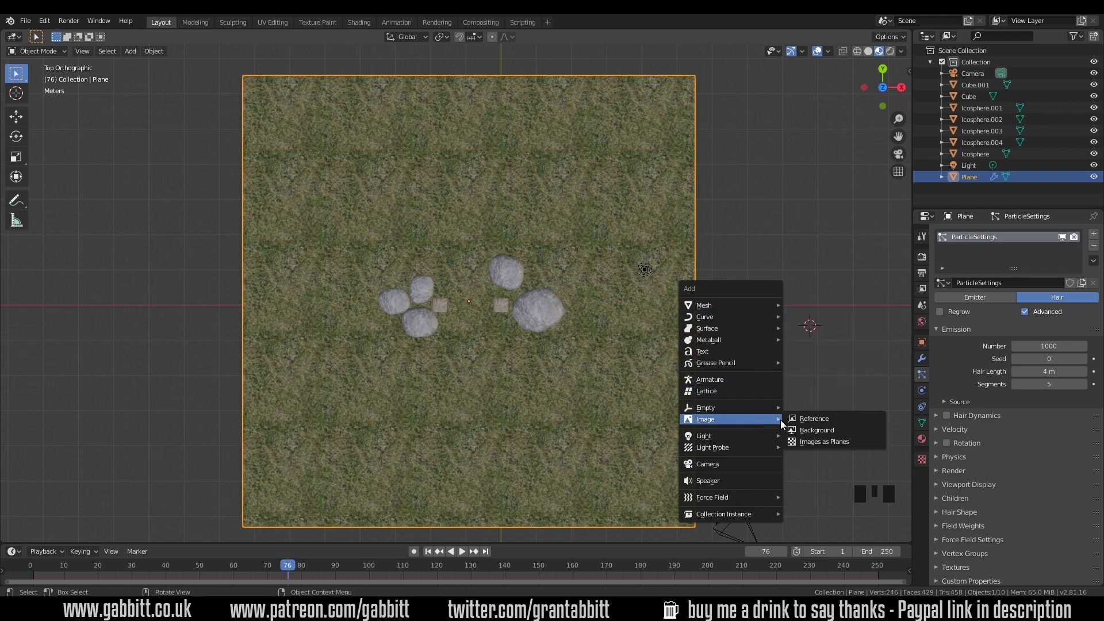
click(836, 441)
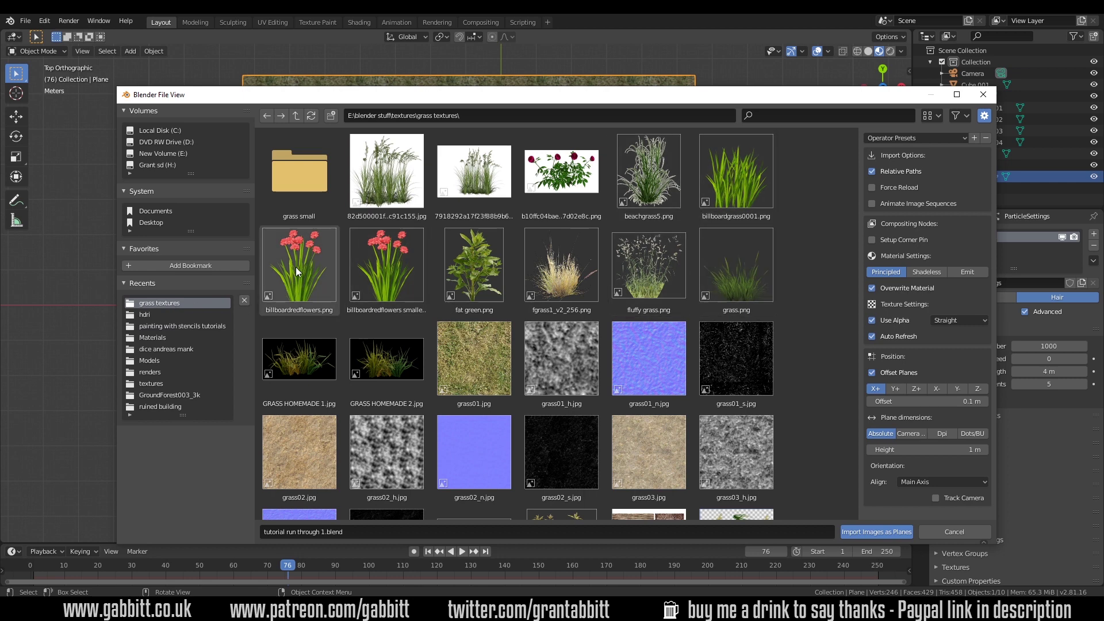
click(648, 264)
scroll(791, 368, down, 4)
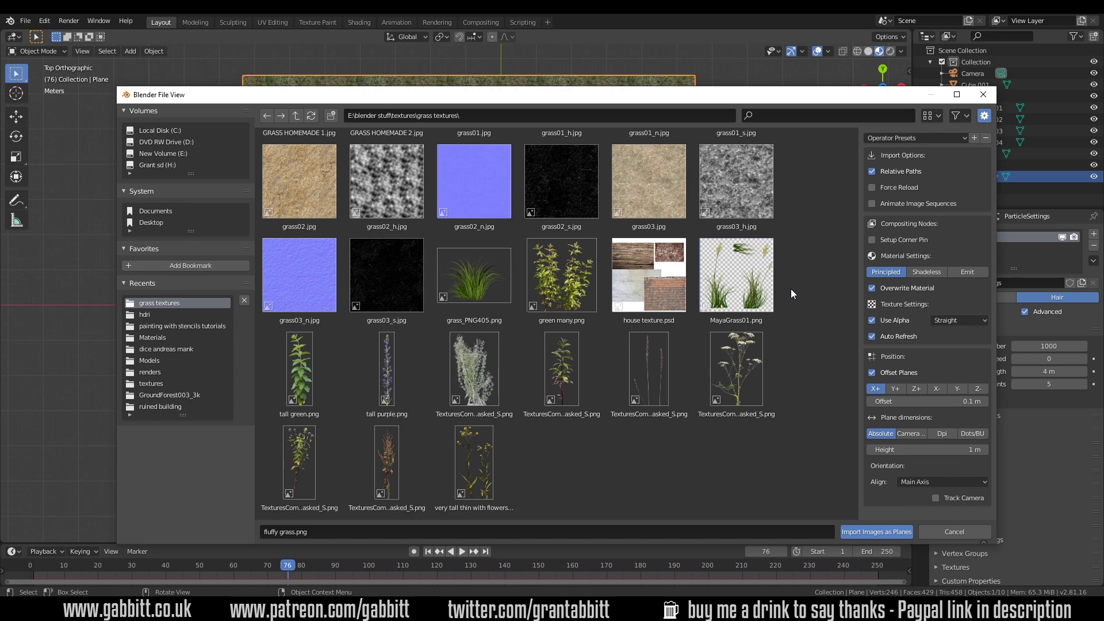
scroll(646, 289, up, 3)
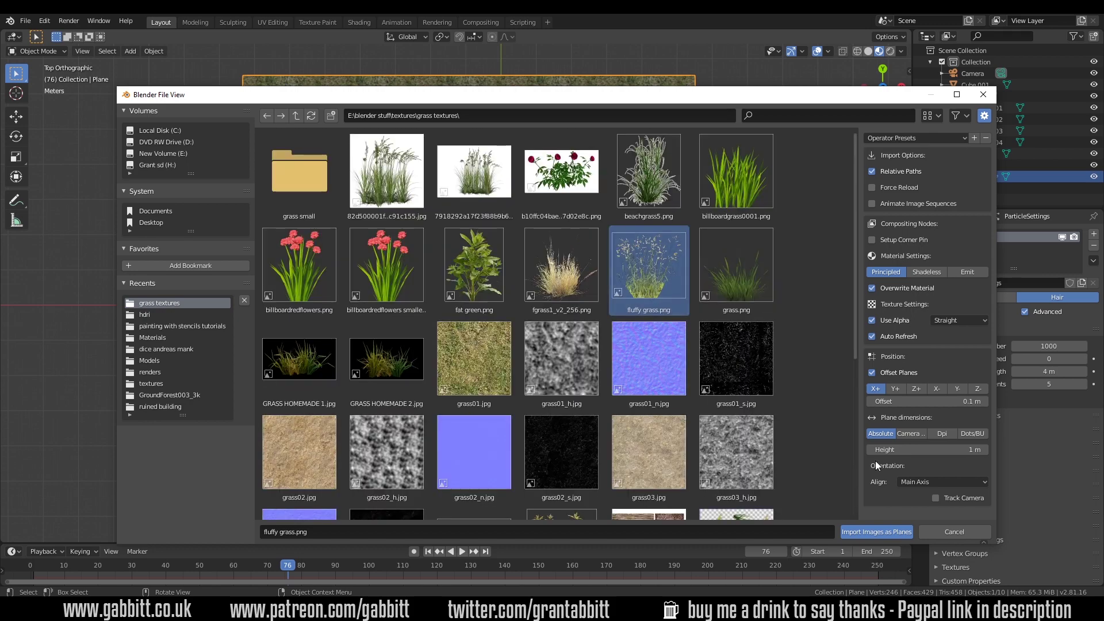
click(882, 530)
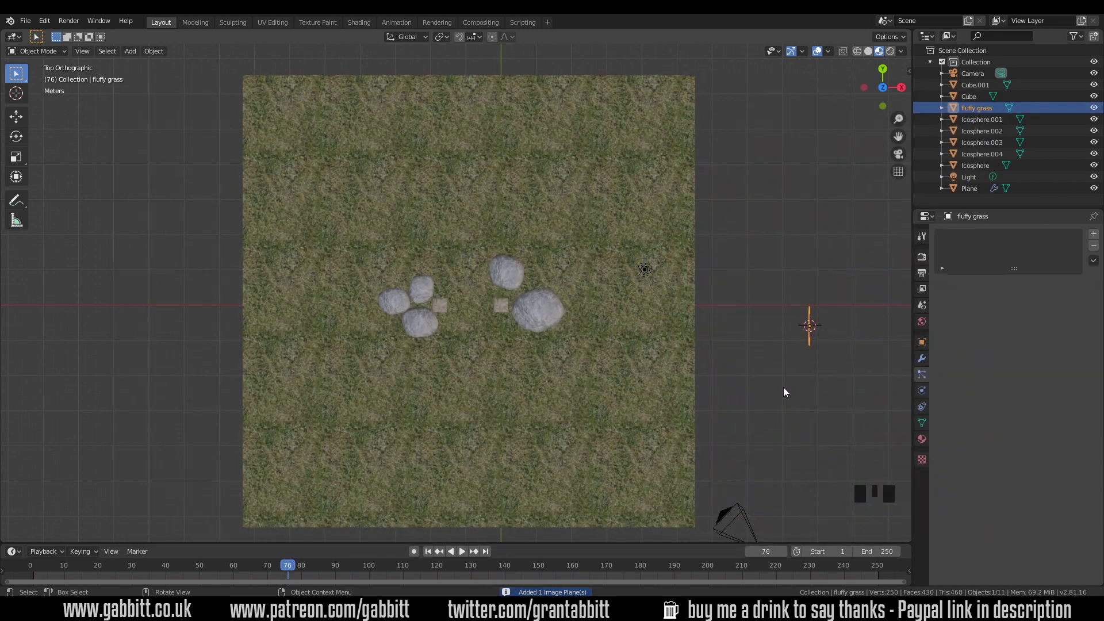
- In the Shading workspace, move the fluffy grass image node clear of the Principled BSDF to expose its colour and alpha links
click(358, 22)
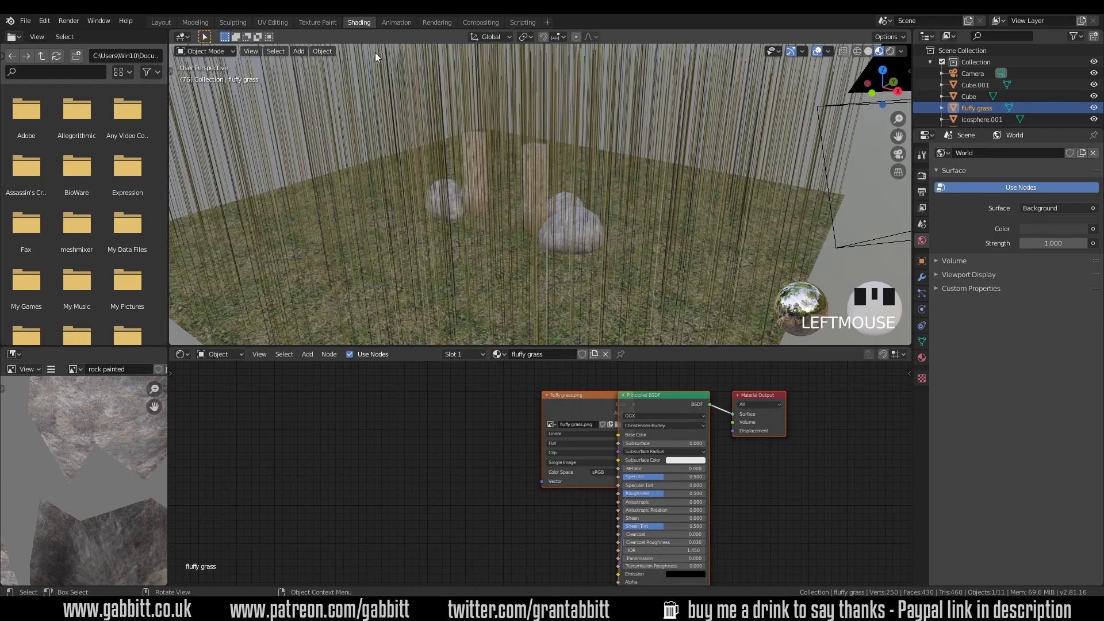
drag(574, 395, 384, 396)
middle_drag(557, 407, 555, 382)
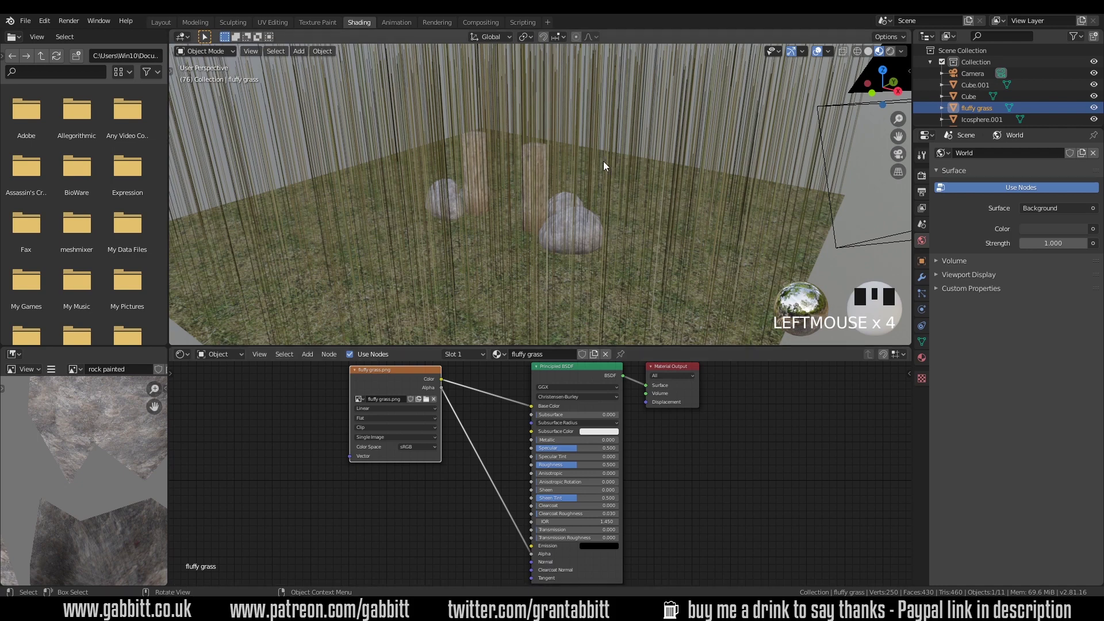
- Frame the fluffy grass plane in the viewport and examine its material's blend and shadow mode settings
key(KP_Decimal)
mouse_move(634, 208)
middle_down()
mouse_move(665, 241)
mouse_move(652, 221)
middle_up()
key(n)
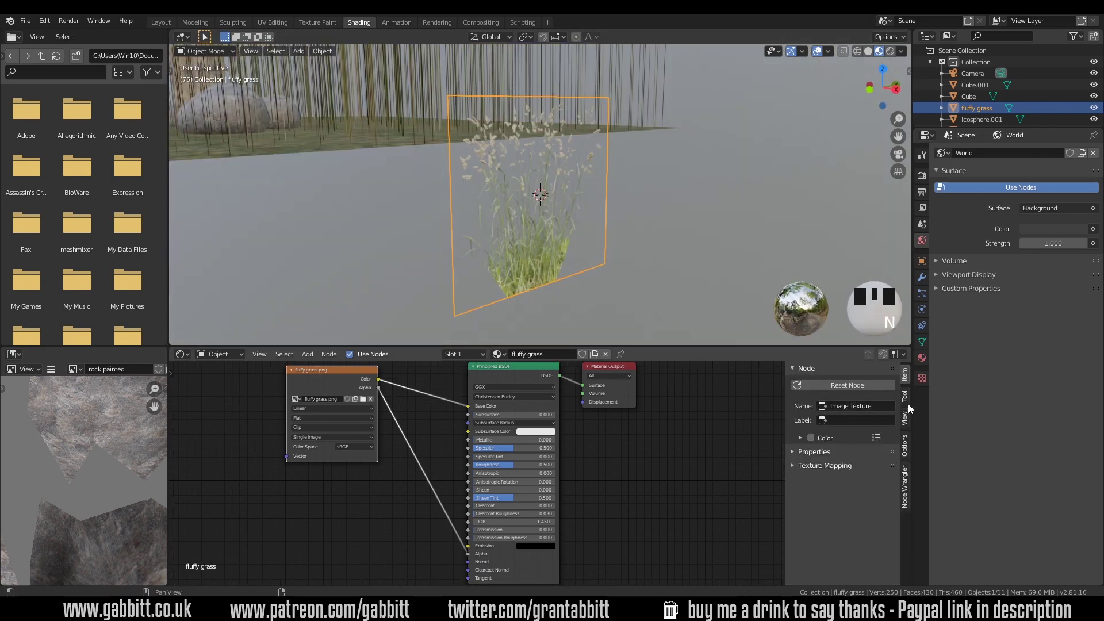
click(904, 454)
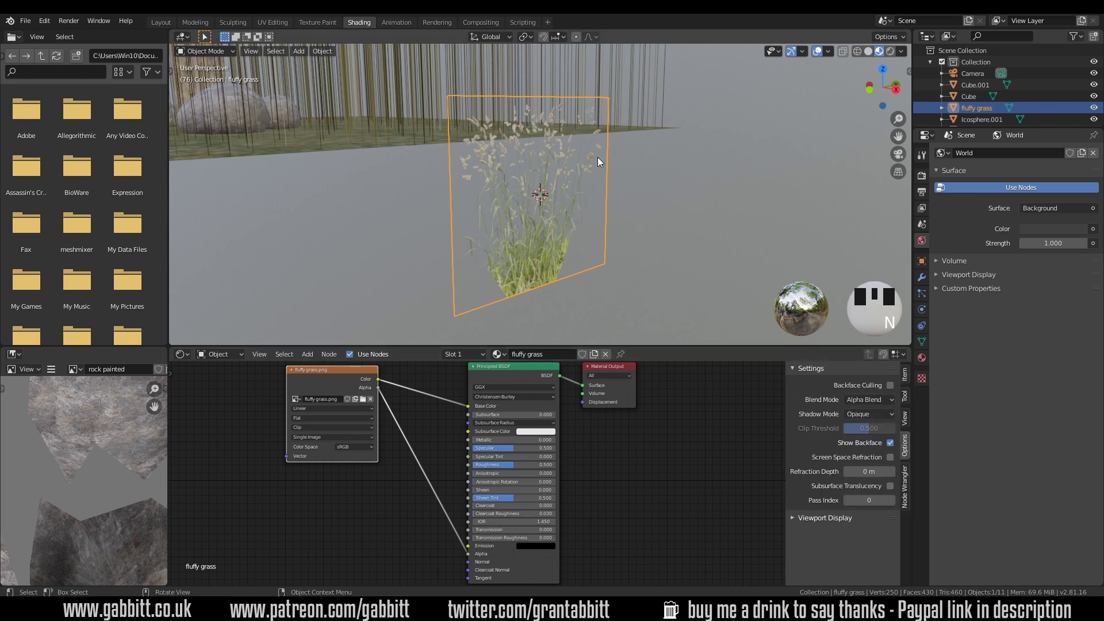
shift+middle_drag(532, 227, 561, 192)
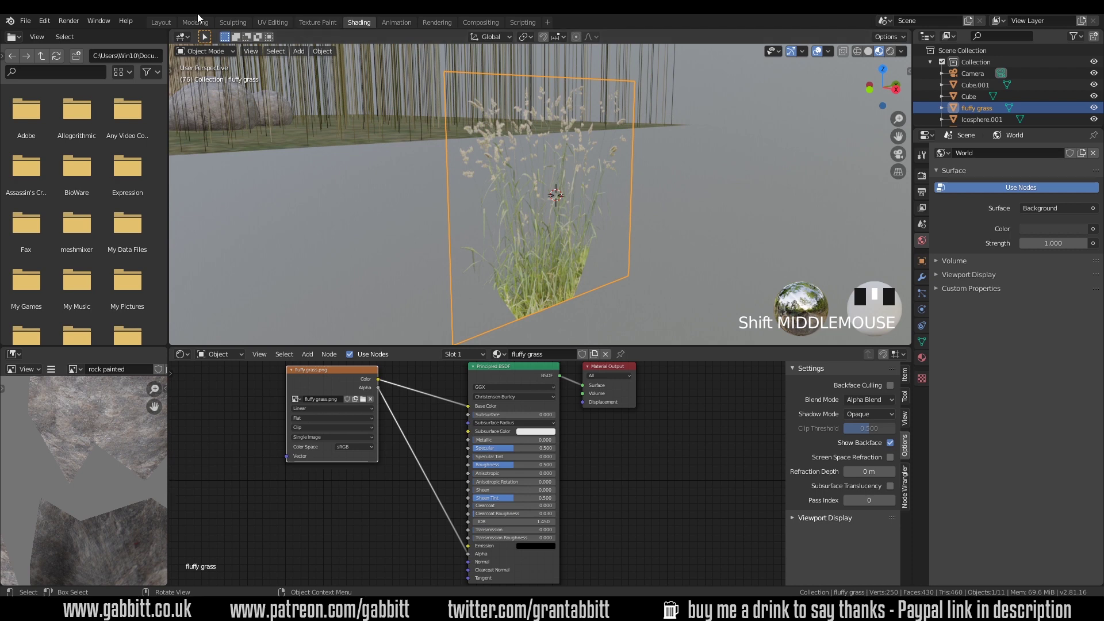
- Back in the Layout workspace, select the ground plane and set its hair particles to render as Object
click(156, 23)
middle_click(695, 323)
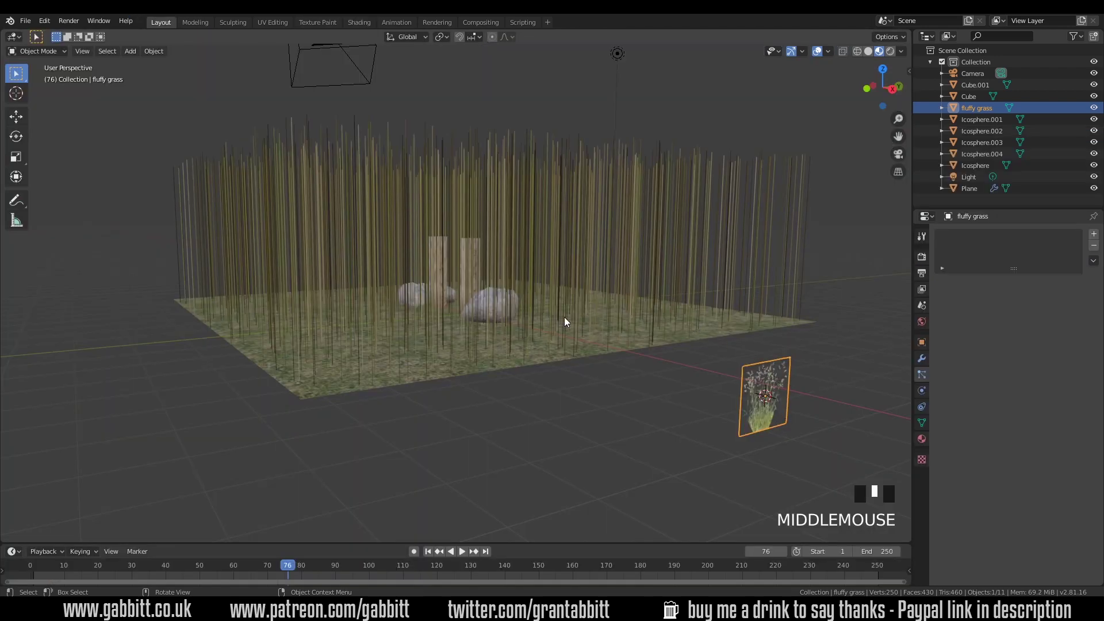
click(610, 340)
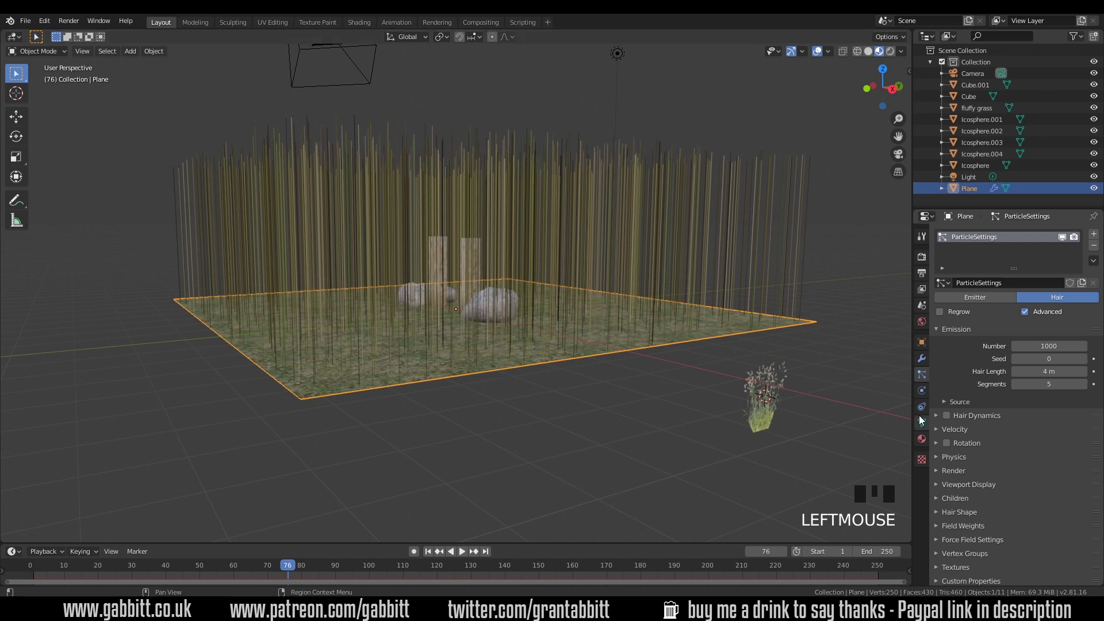
click(953, 471)
scroll(1022, 464, down, 4)
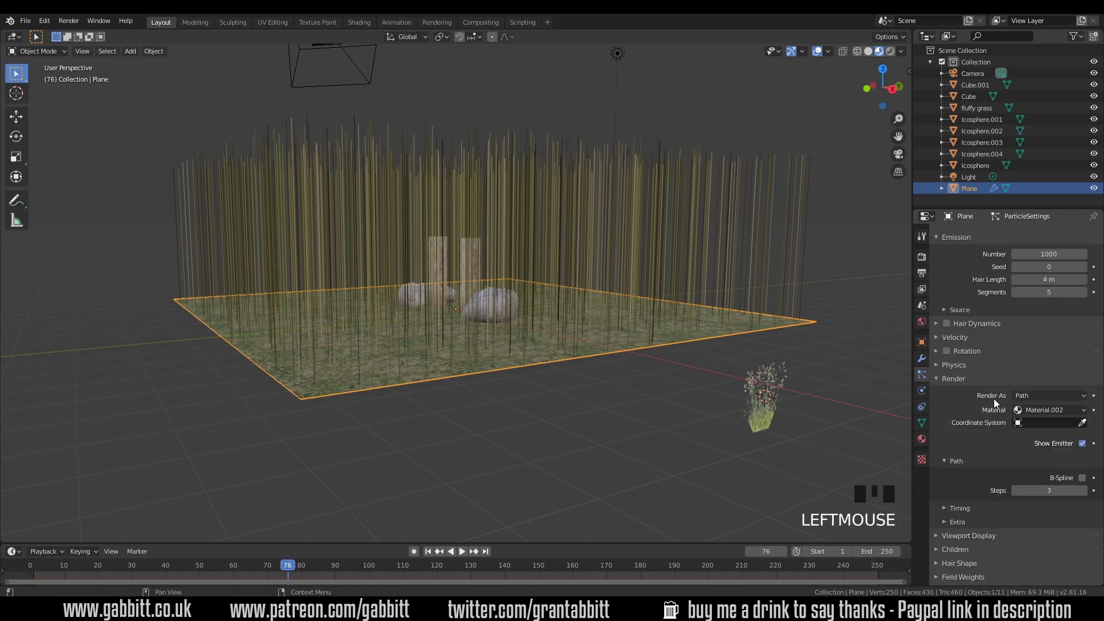
click(1023, 395)
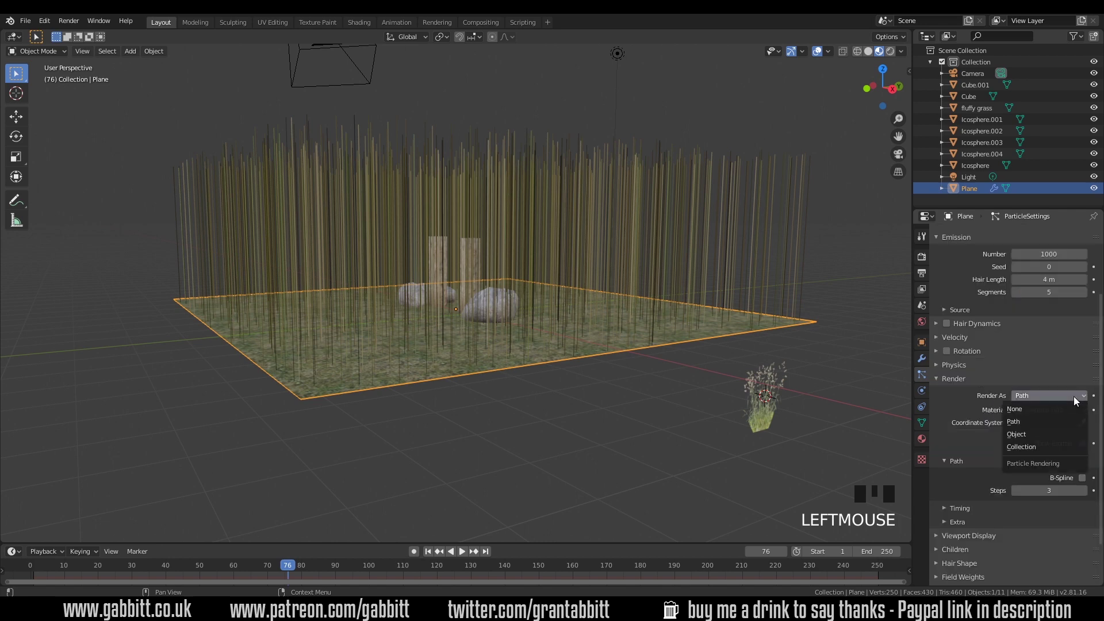
click(1026, 434)
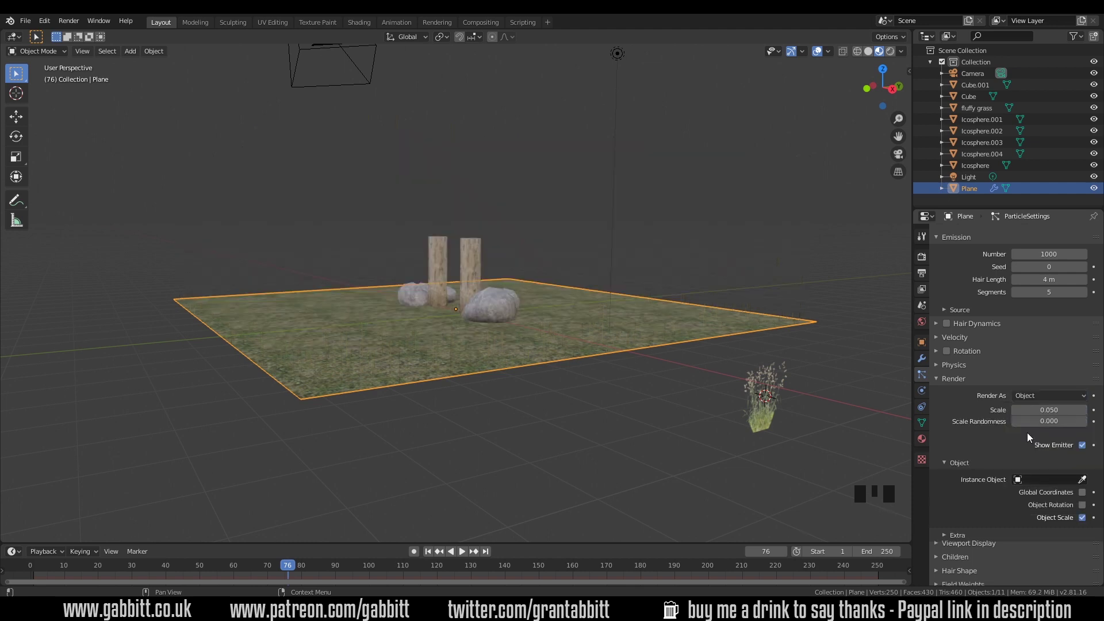
scroll(1026, 433, up, 1)
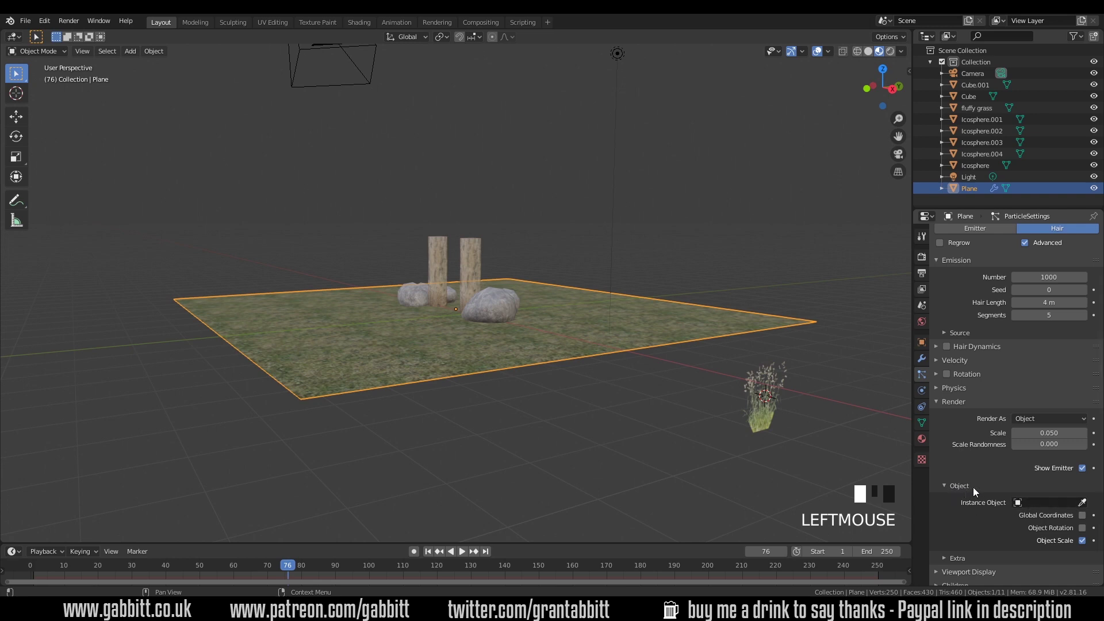
- Pick the fluffy grass plane as the hair particles' instance object and check the result along the ground's edge
click(1082, 503)
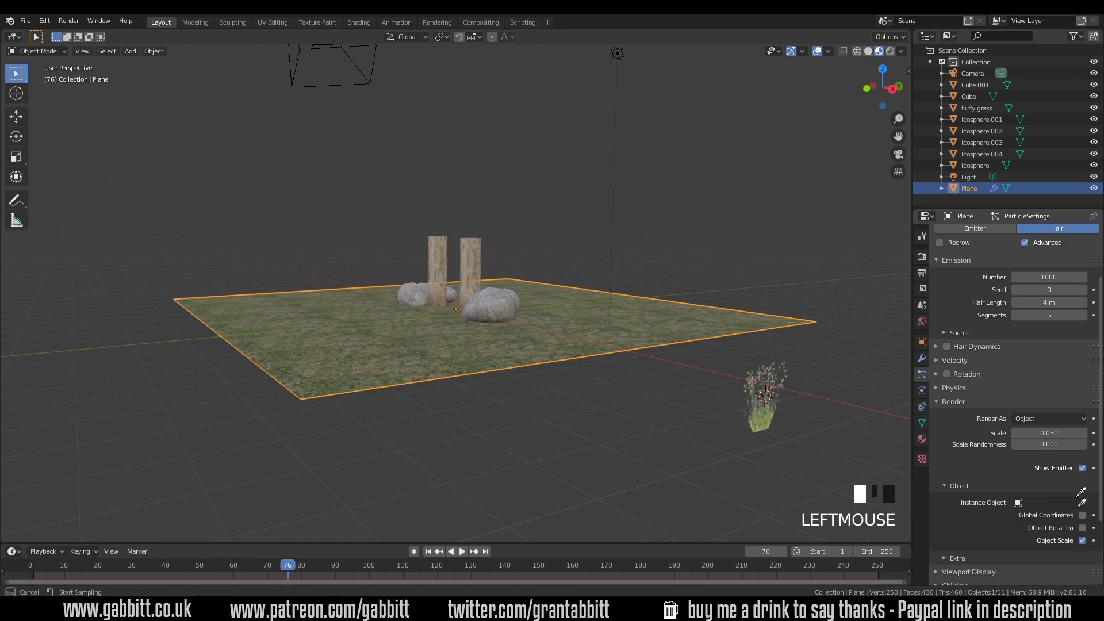
click(755, 419)
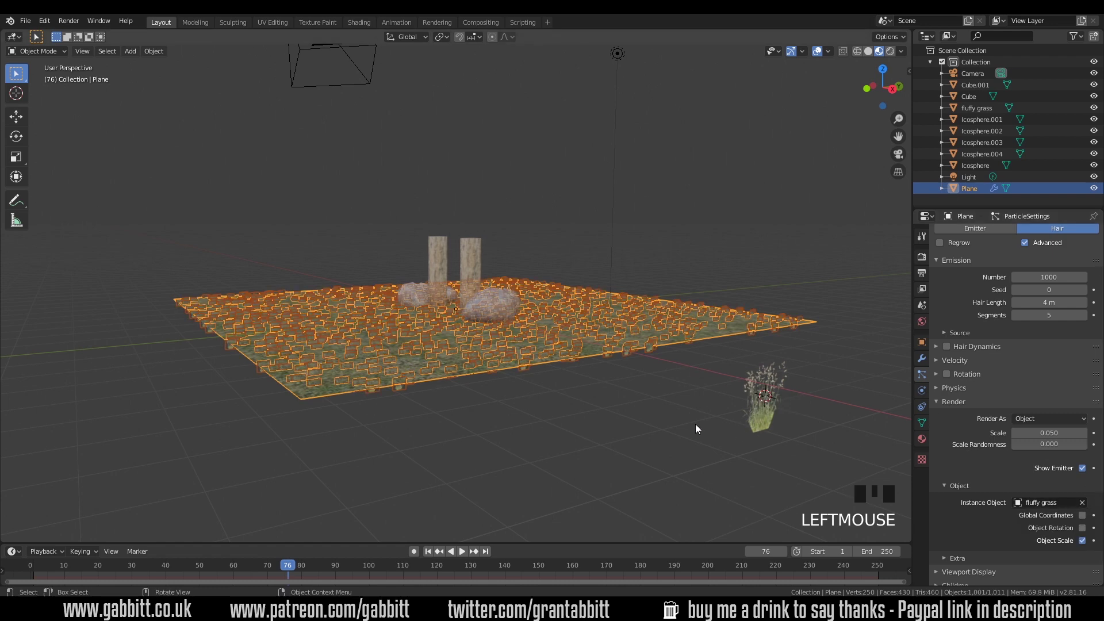
scroll(695, 423, up, 4)
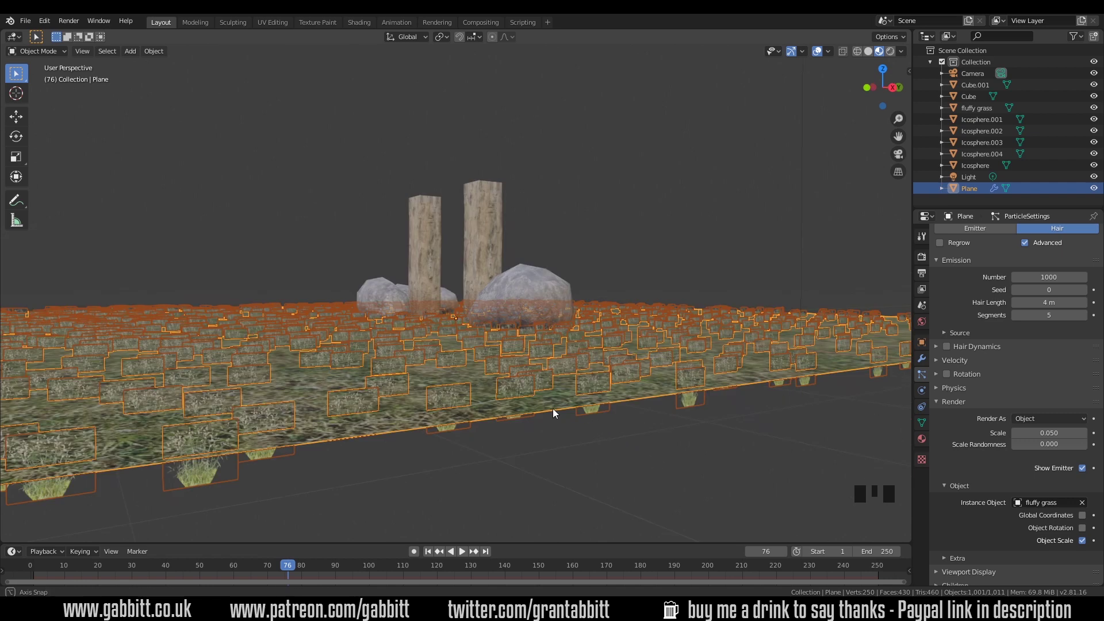
middle_drag(553, 409, 555, 412)
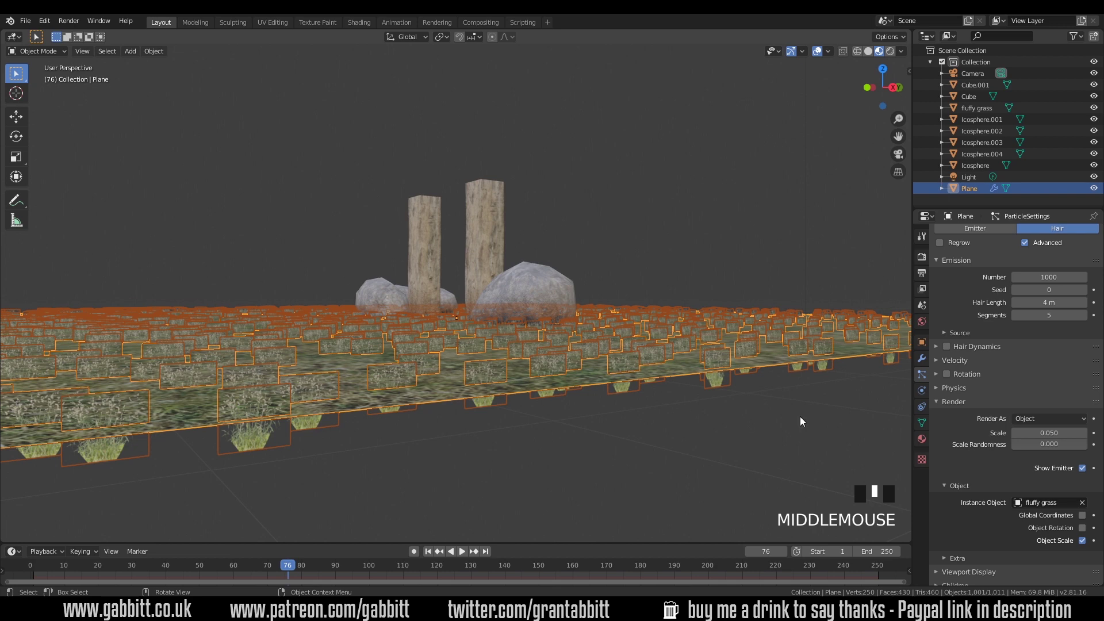
scroll(799, 416, down, 2)
middle_drag(798, 416, 792, 391)
- Move only the fluffy grass plane's origin down along Z to the base of the grass, and turn off origin-only transforms
click(765, 371)
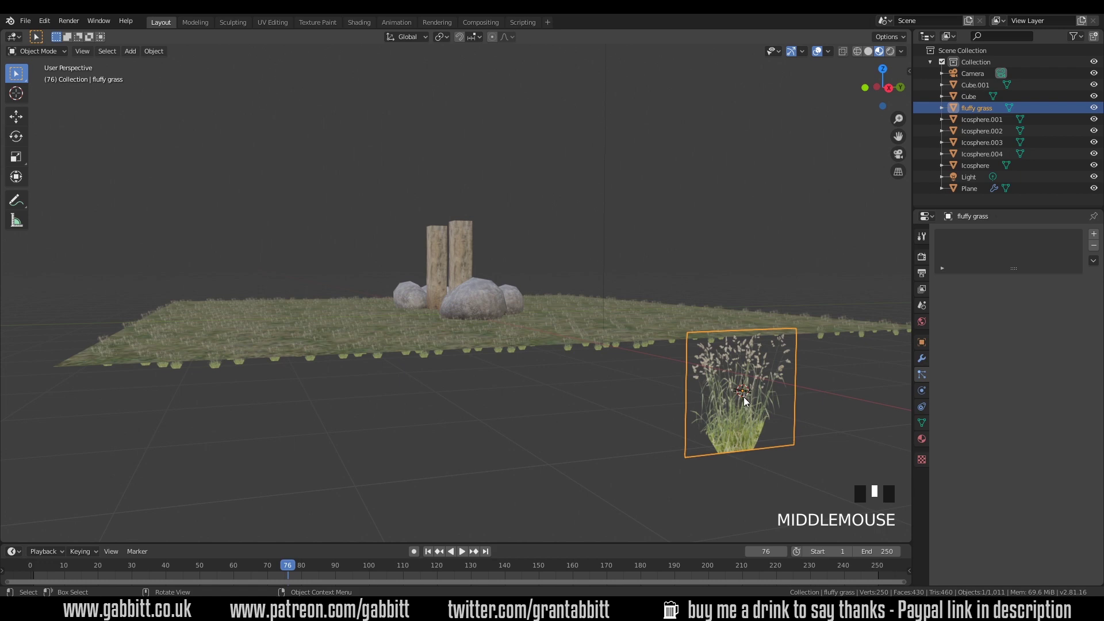
click(903, 39)
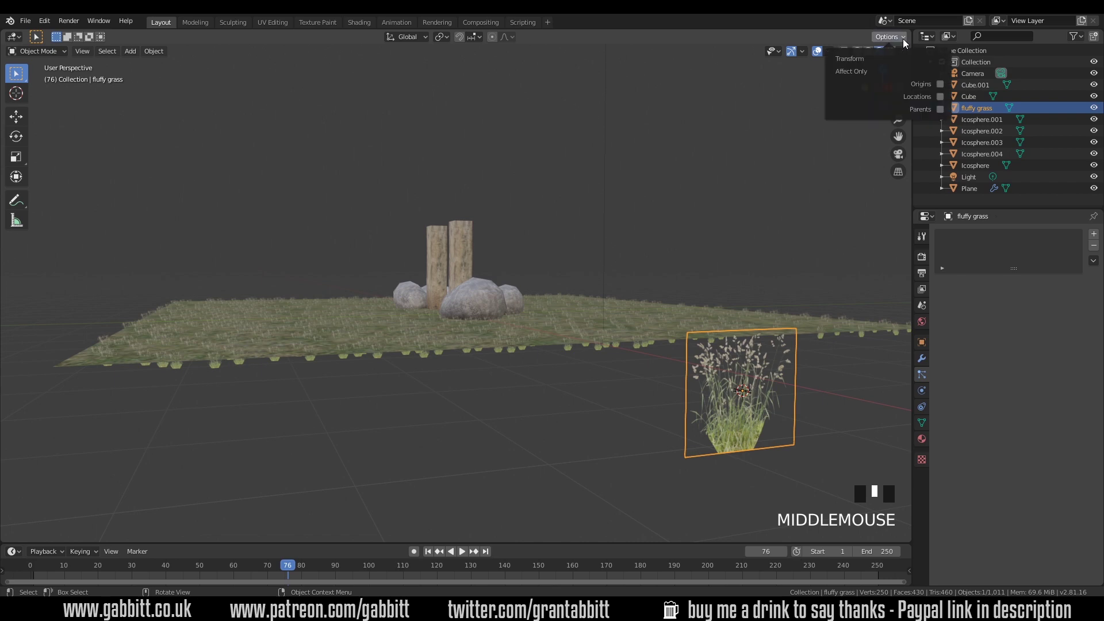
click(940, 84)
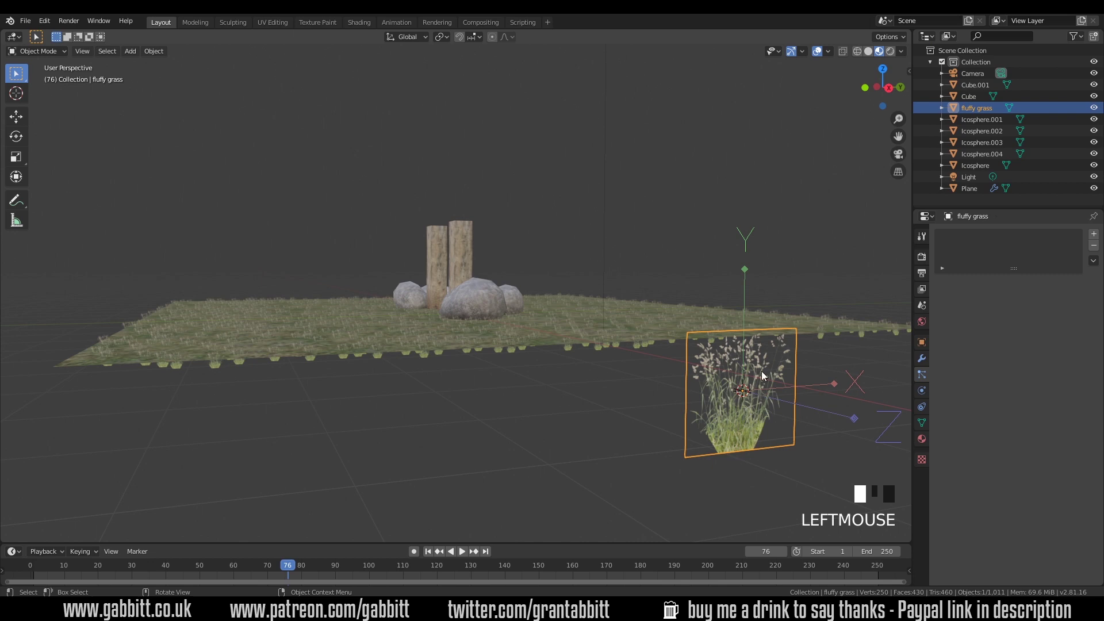
key(g)
key(z)
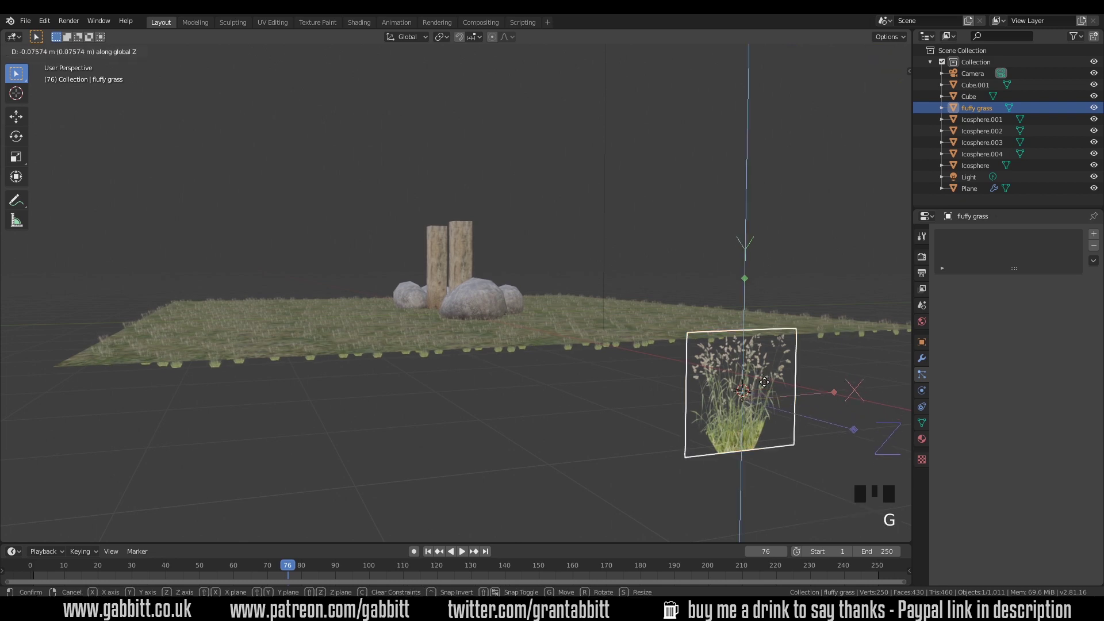
click(761, 430)
click(902, 37)
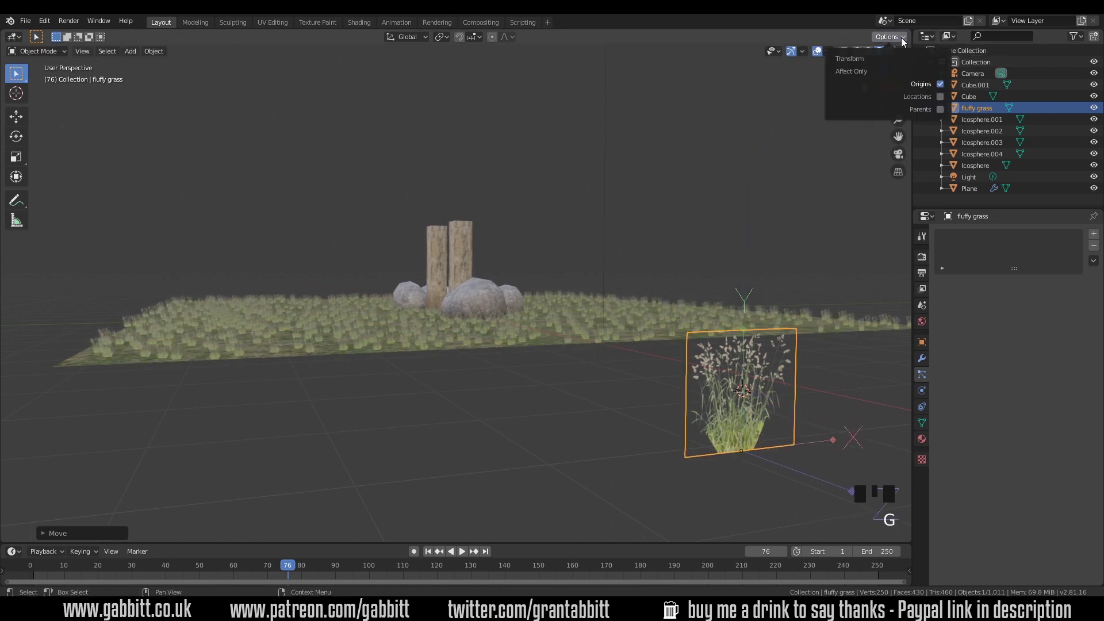
click(753, 339)
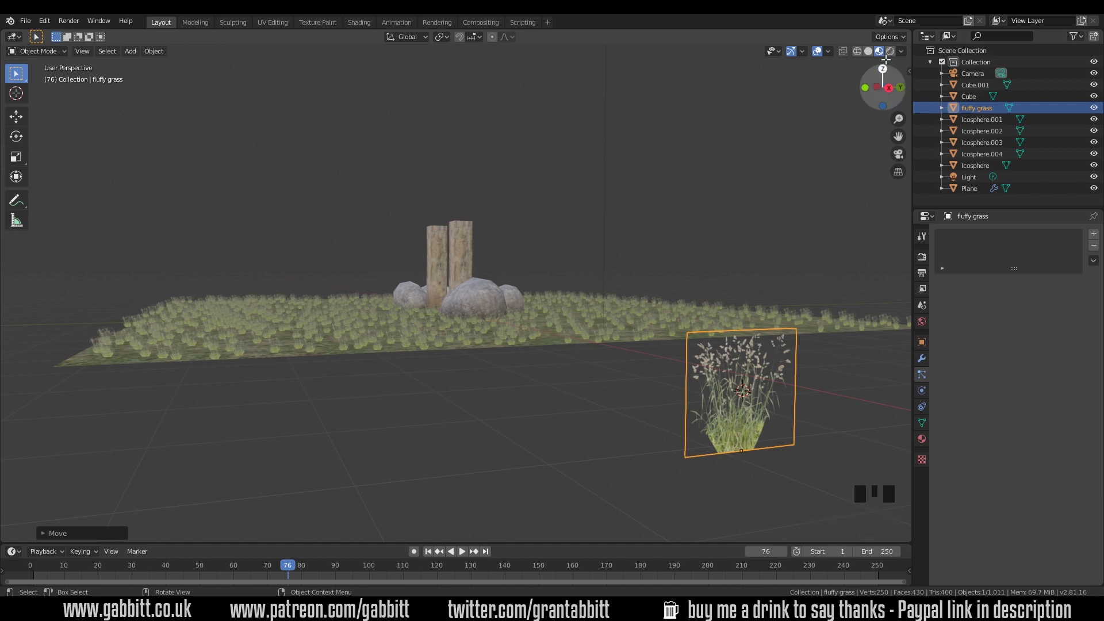
click(902, 36)
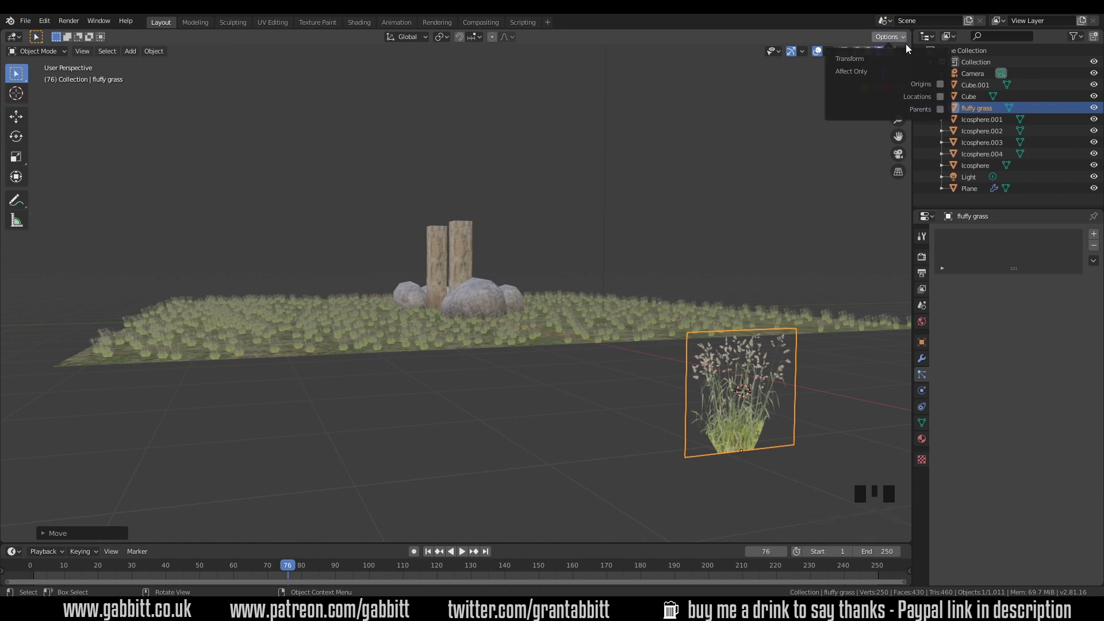
click(938, 84)
click(900, 38)
click(940, 84)
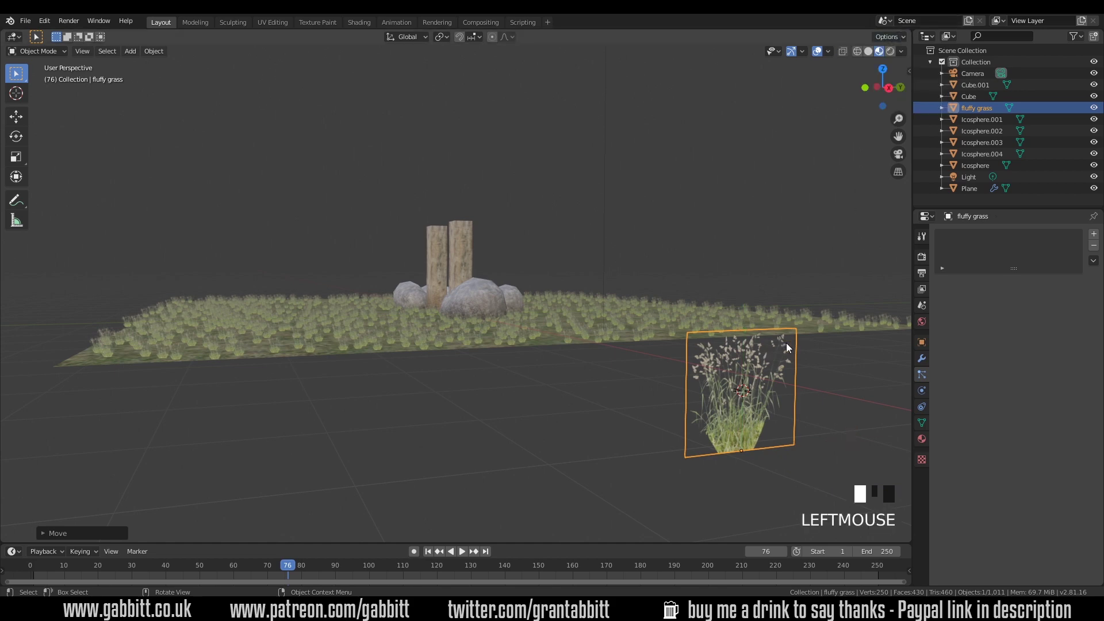
key(g)
key(z)
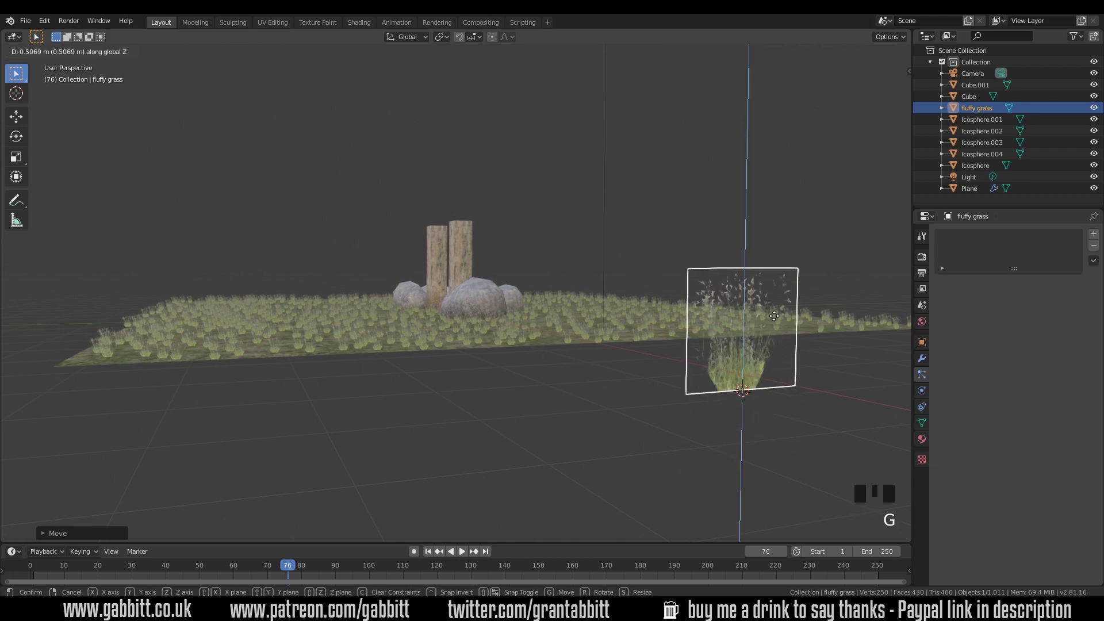
key(Escape)
- Select the ground plane and set its hair particles' render scale to 0.100 with a scale randomness of 0.485
scroll(417, 338, up, 3)
middle_drag(416, 338, 578, 395)
scroll(535, 378, down, 1)
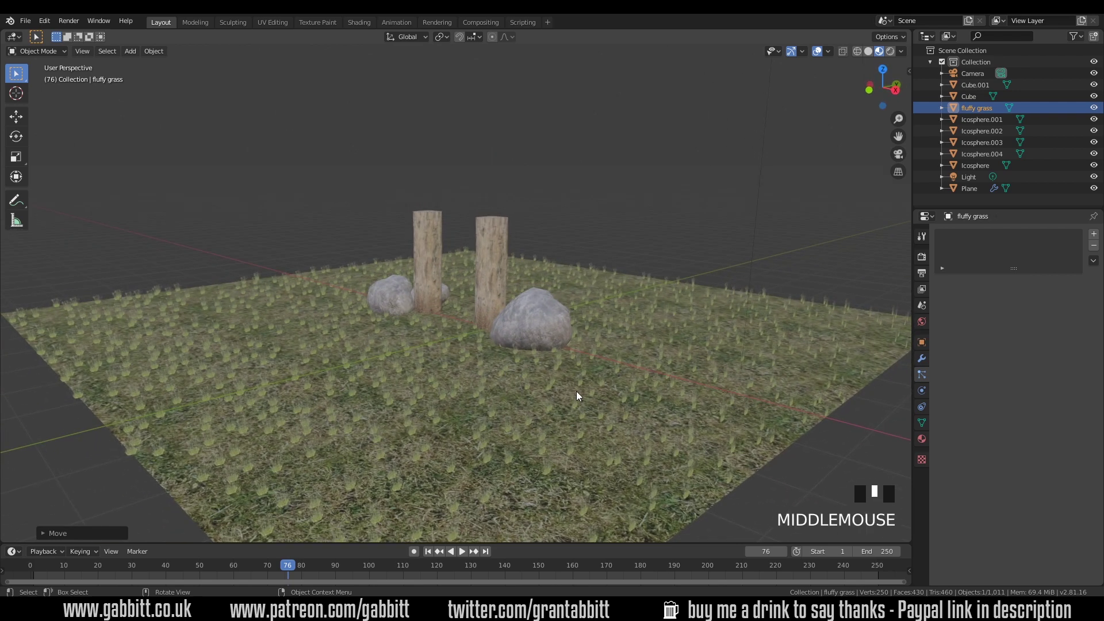
middle_drag(713, 424, 752, 375)
scroll(770, 397, down, 2)
click(683, 403)
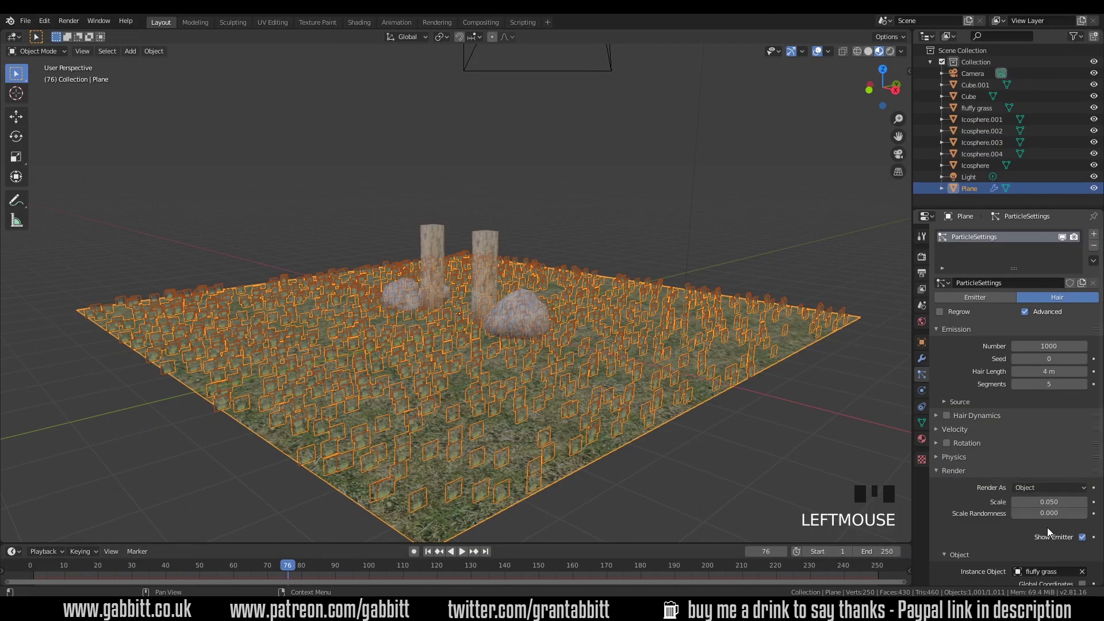
click(1085, 502)
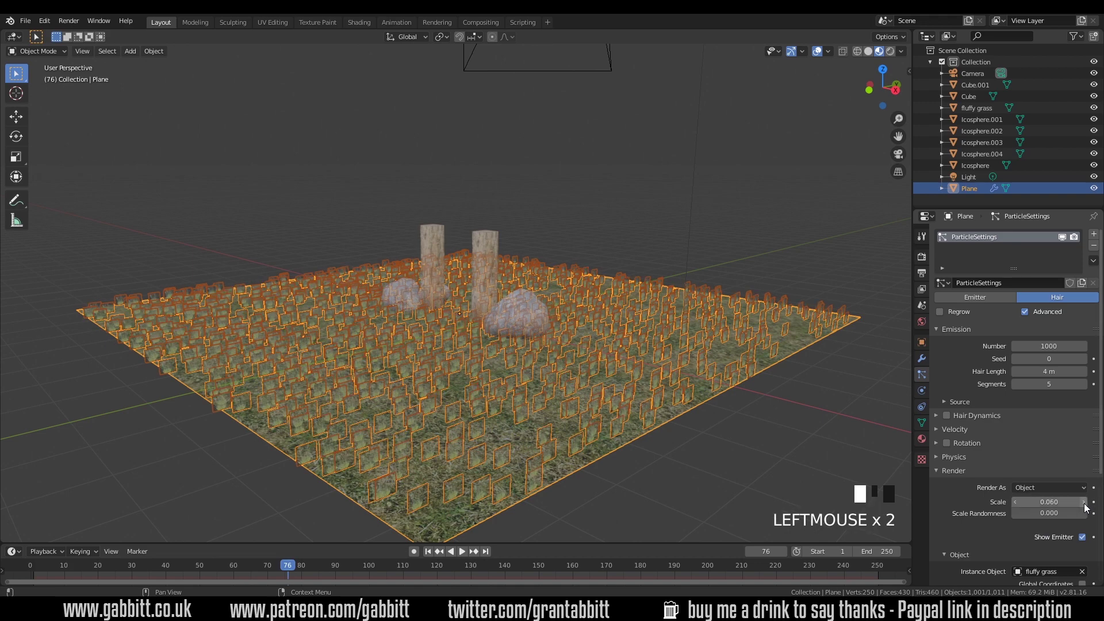
click(1084, 502)
click(1084, 502)
click(1084, 502)
click(1084, 501)
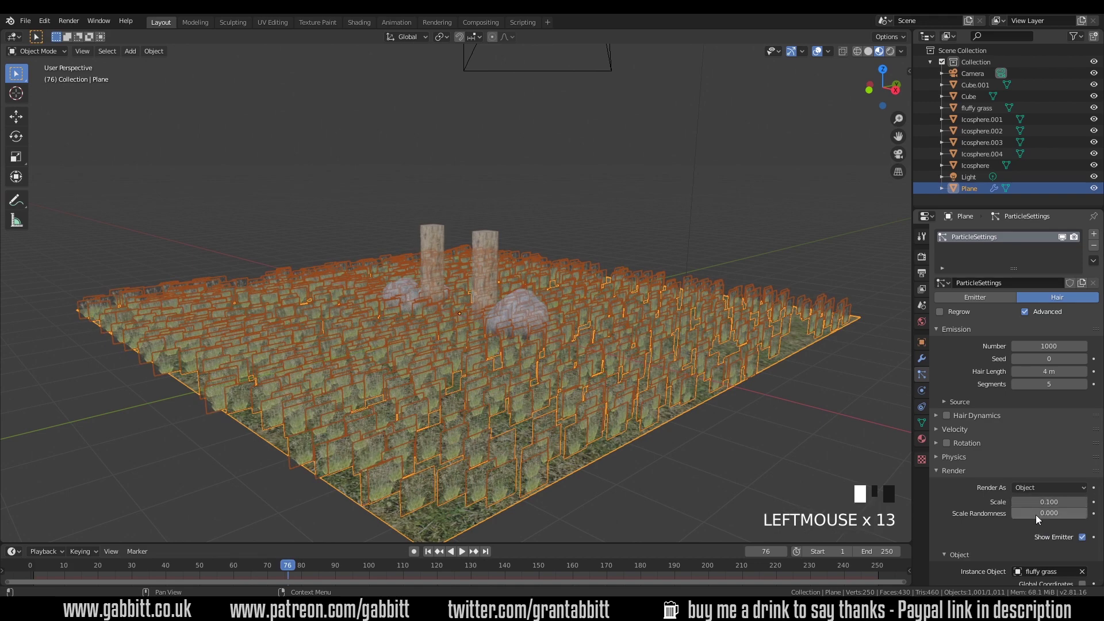
drag(1037, 515, 1083, 515)
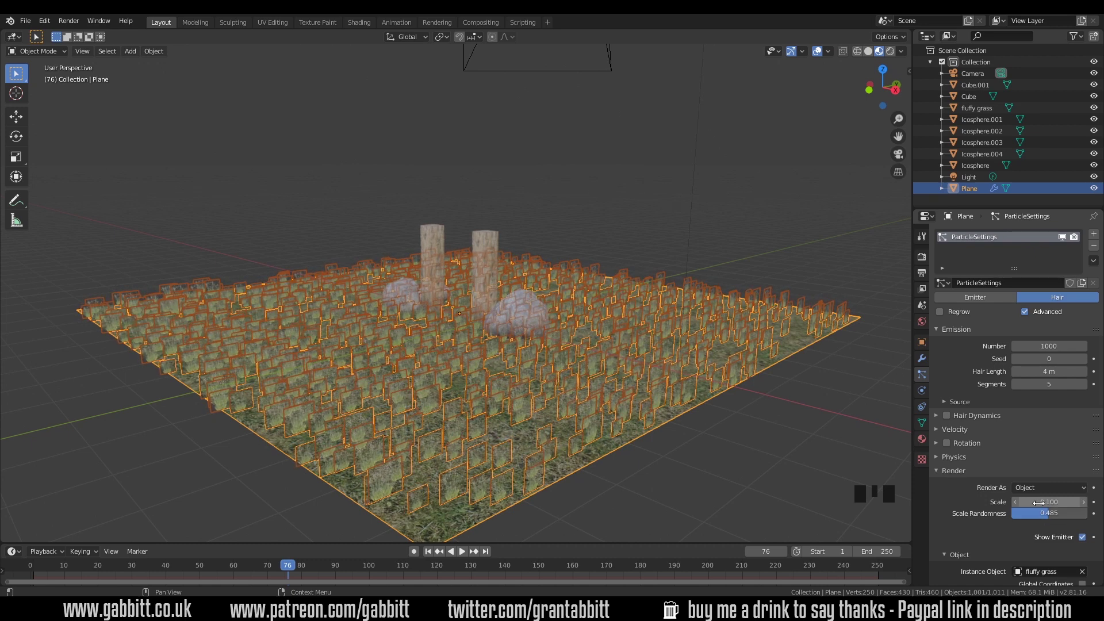
- Adjust the grass particles' scale to 0.130 and their scale randomness to 0.537
triple_click(1084, 502)
triple_click(1084, 502)
double_click(1083, 502)
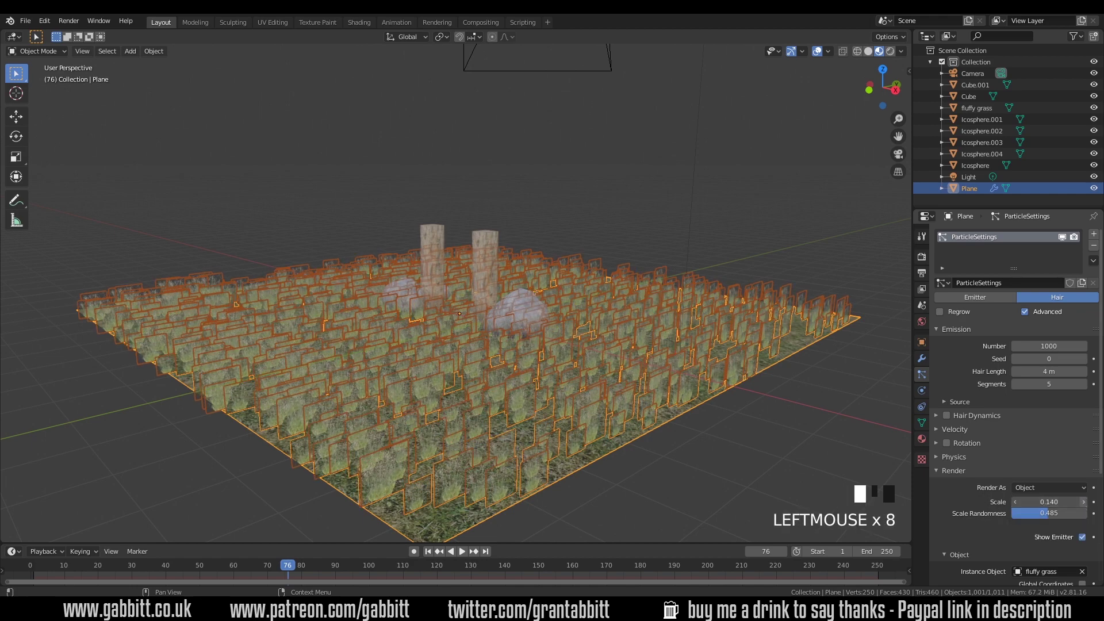
click(1084, 502)
mouse_move(1047, 519)
mouse_down()
mouse_move(1032, 519)
mouse_move(1055, 519)
mouse_up()
triple_click(1016, 501)
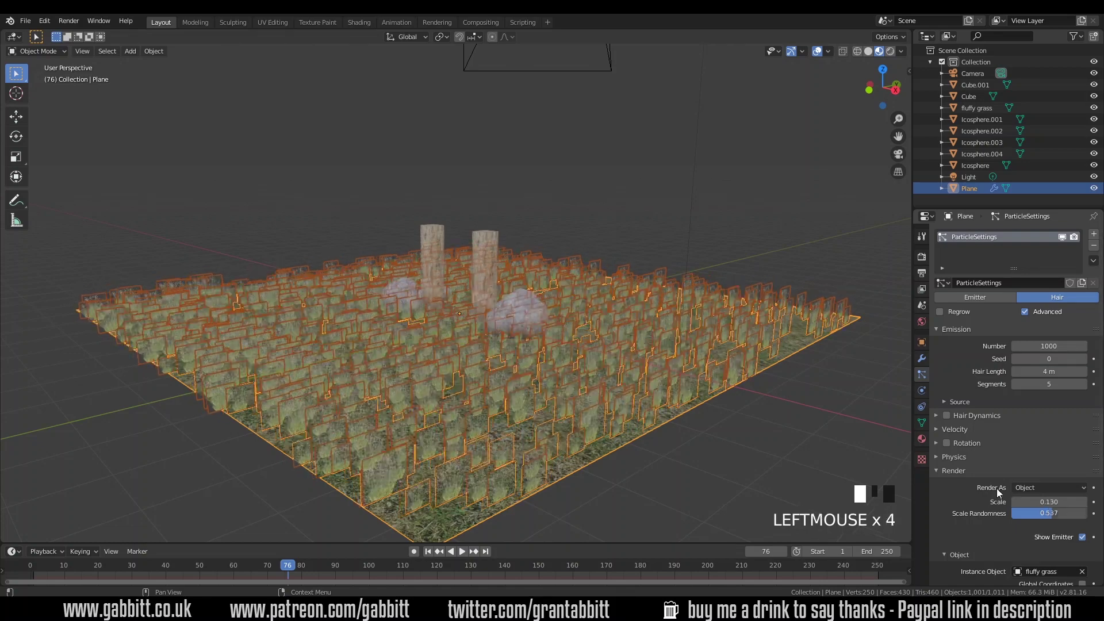
- Enable Rotation for the ground plane's hair particles and expand its settings
mouse_move(602, 444)
middle_down()
mouse_move(622, 444)
mouse_move(613, 441)
middle_up()
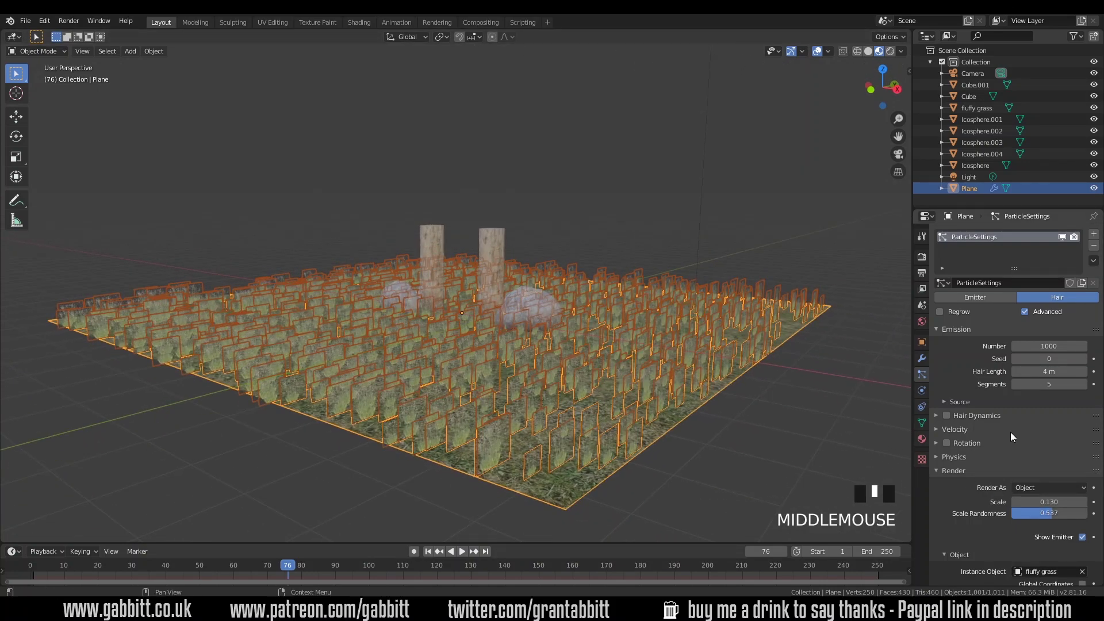
click(947, 442)
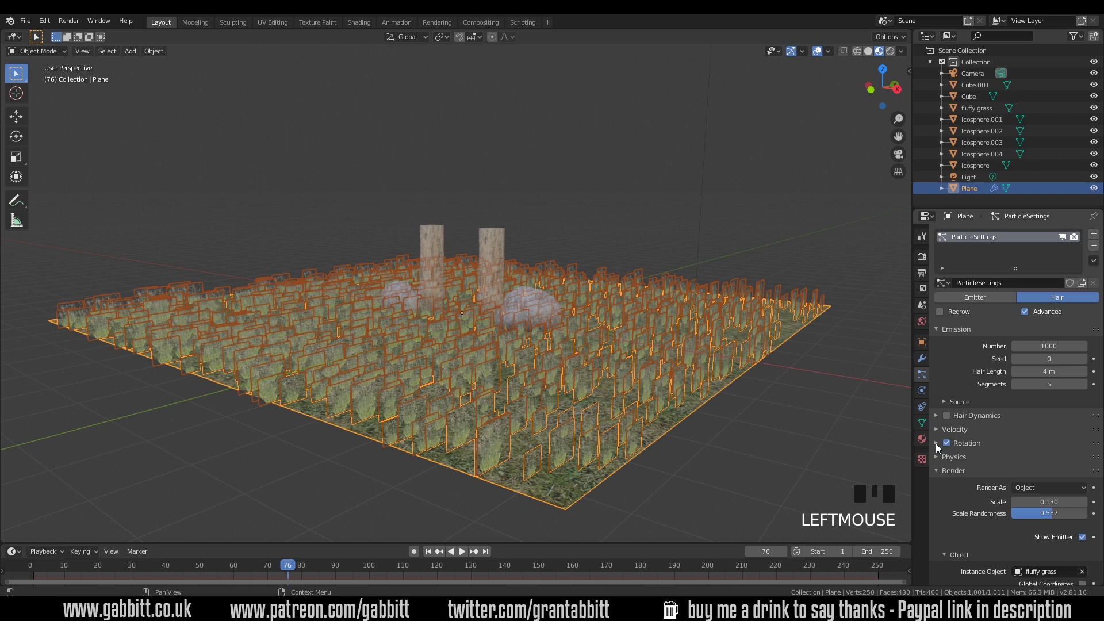
click(936, 444)
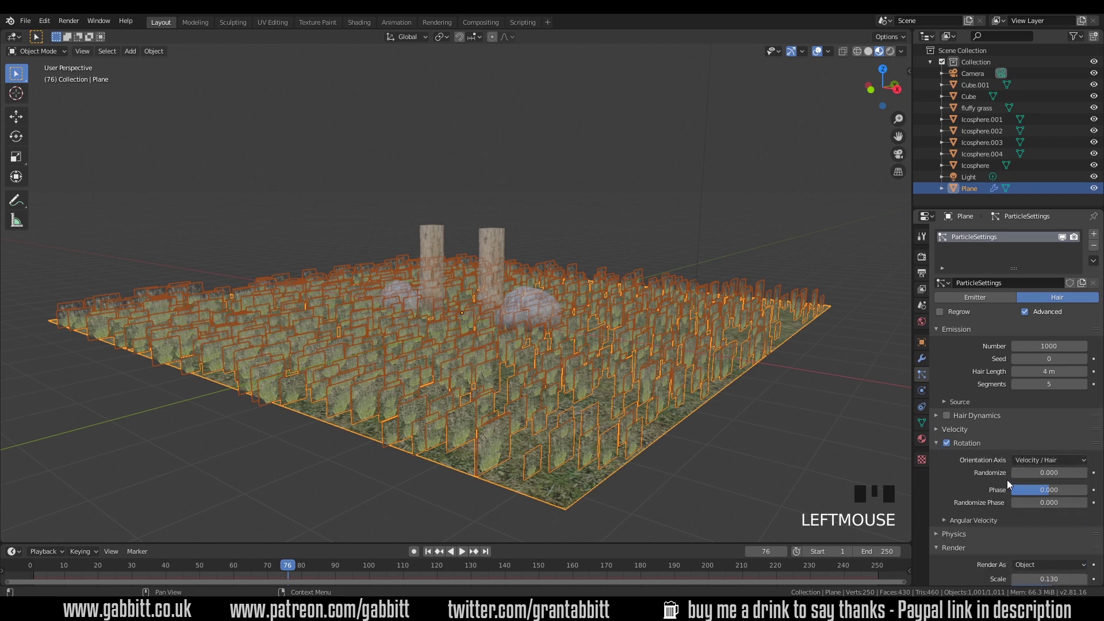
- Set the hair particles' children to Interpolated and view the denser grass from another angle
scroll(1005, 474, down, 8)
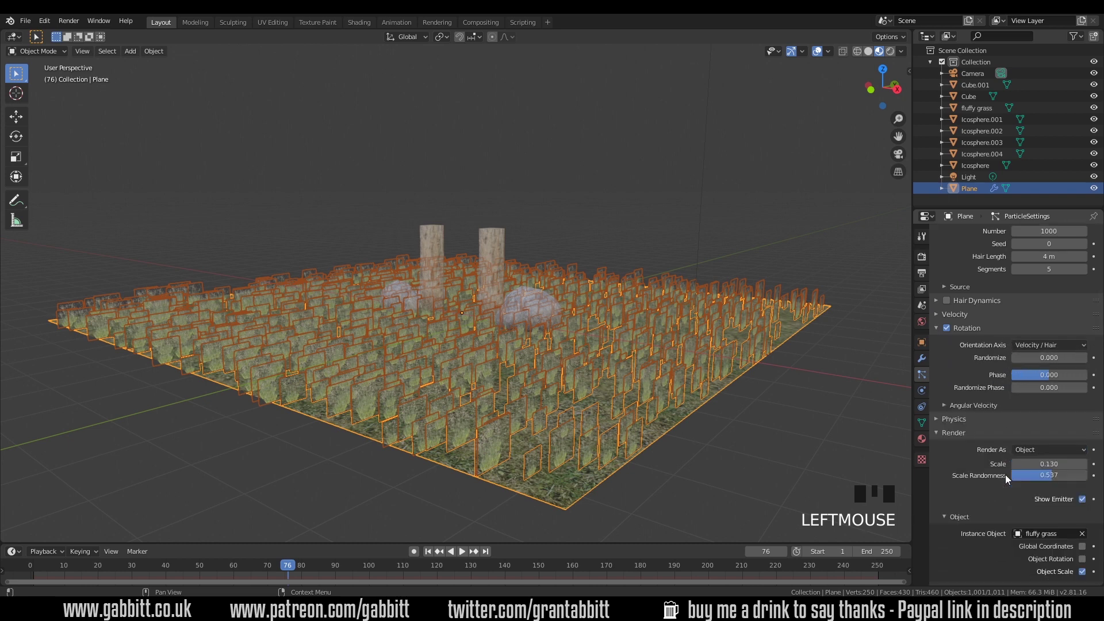
scroll(1005, 479, down, 1)
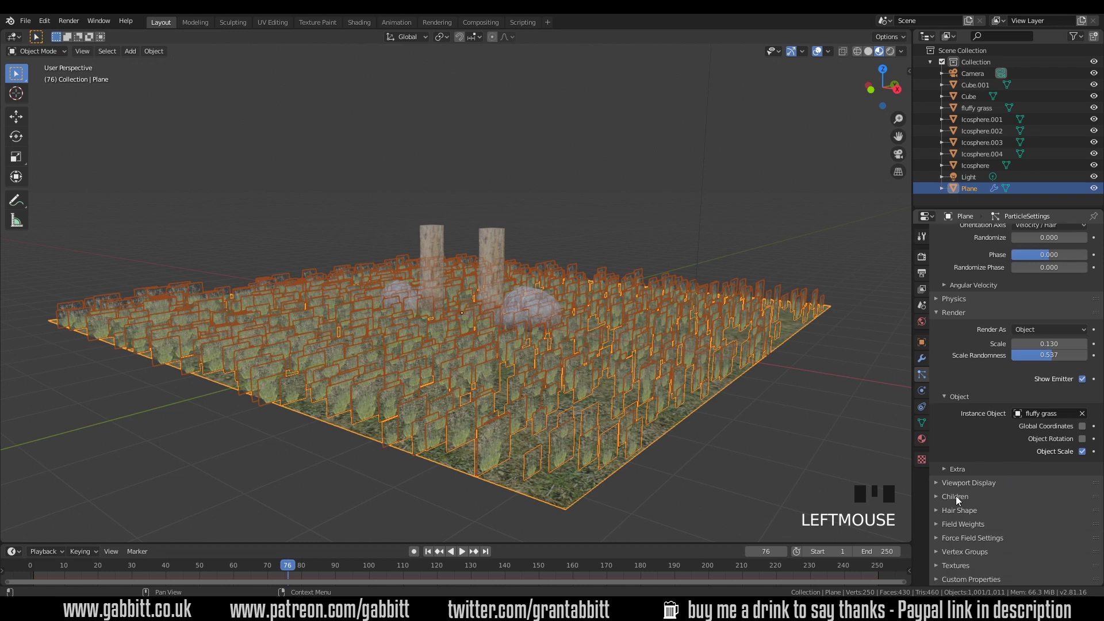
click(936, 496)
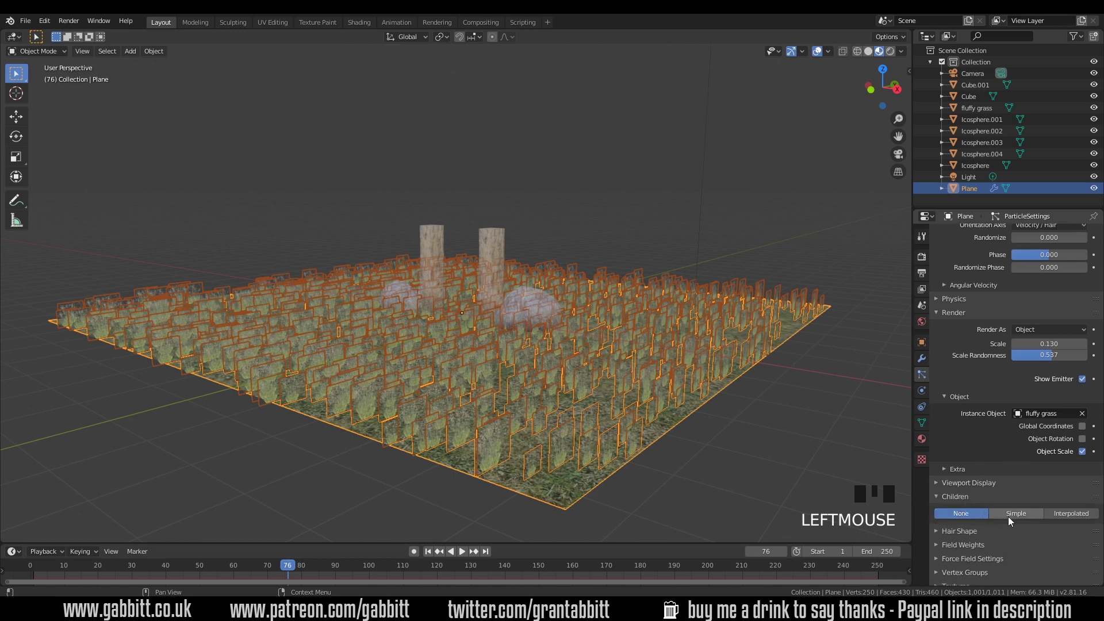
click(1073, 514)
scroll(978, 475, down, 3)
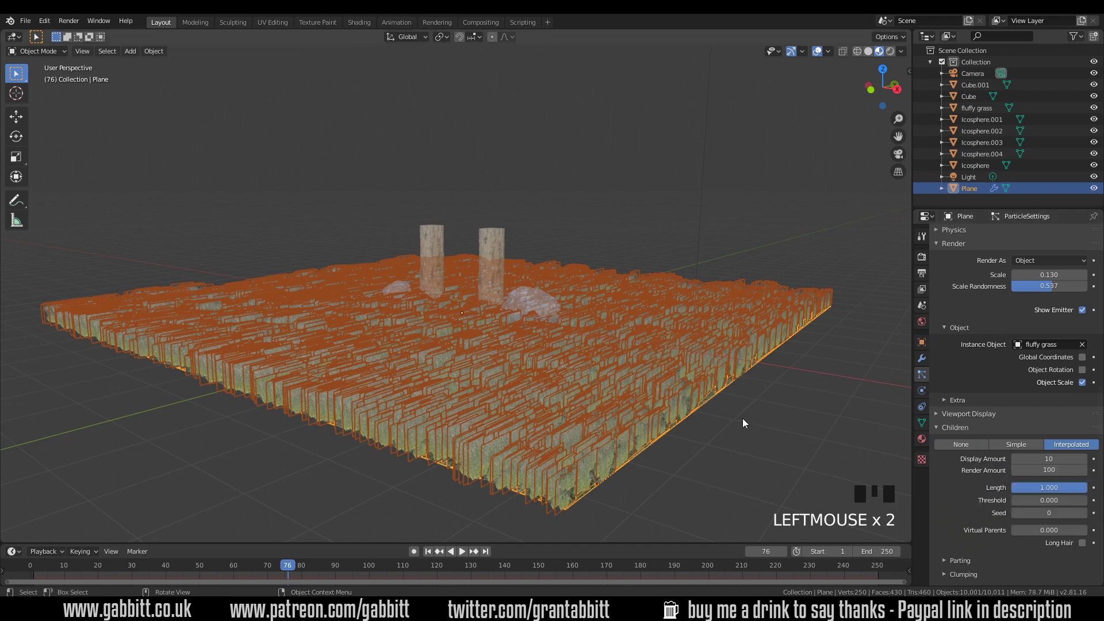
middle_drag(742, 418, 711, 419)
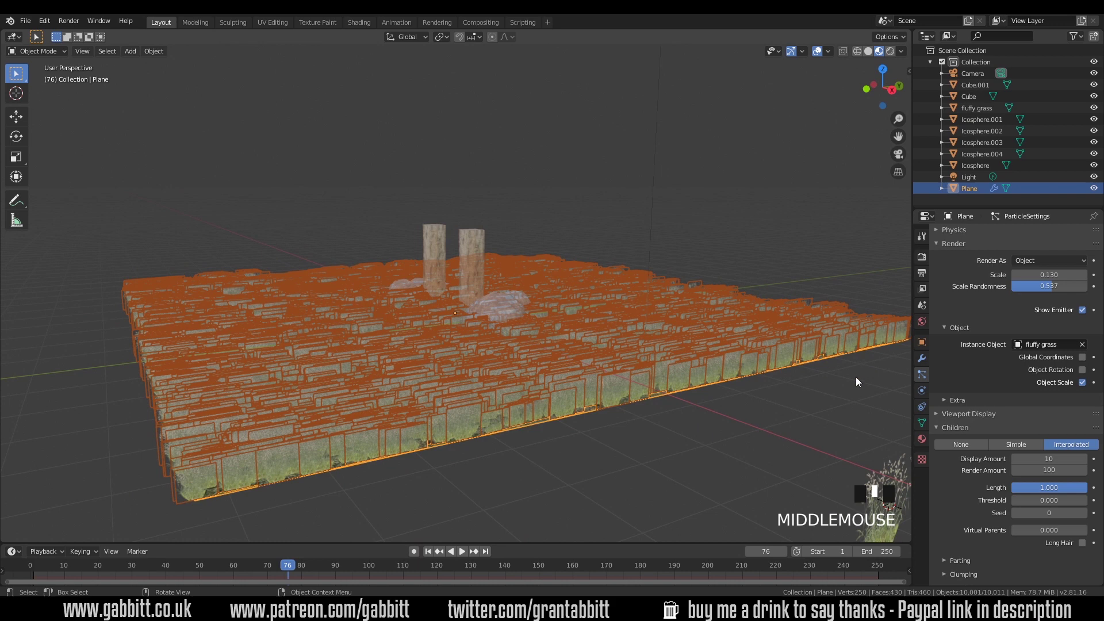
- Compare the particle number with the children amounts, set the children's render amount to 10, and deselect the ground plane
scroll(1023, 402, up, 10)
scroll(1023, 400, up, 3)
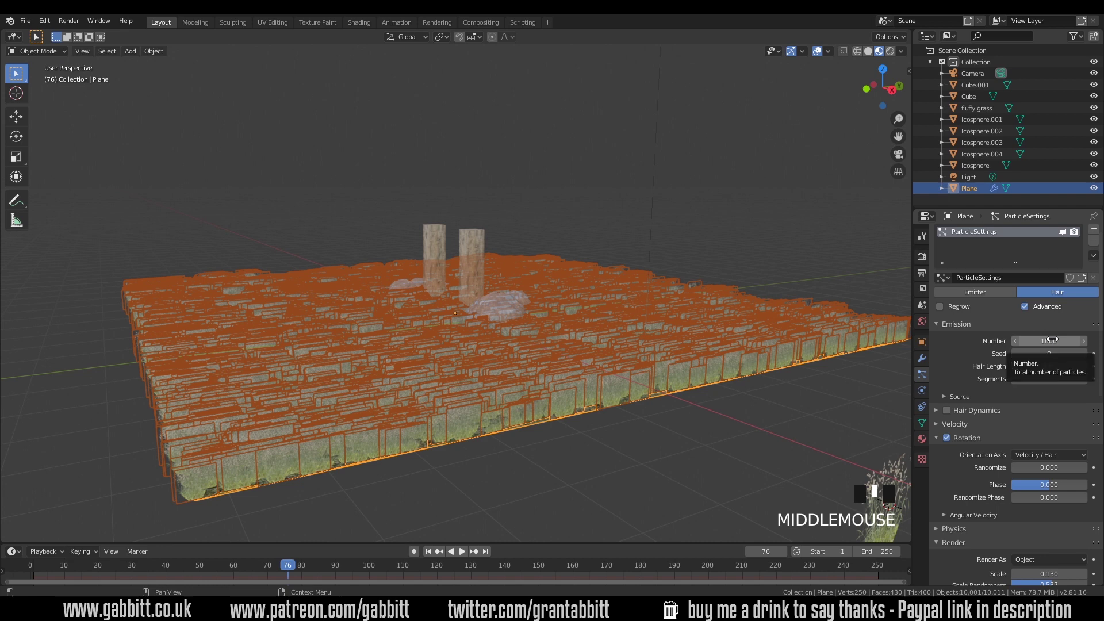
scroll(1002, 373, down, 12)
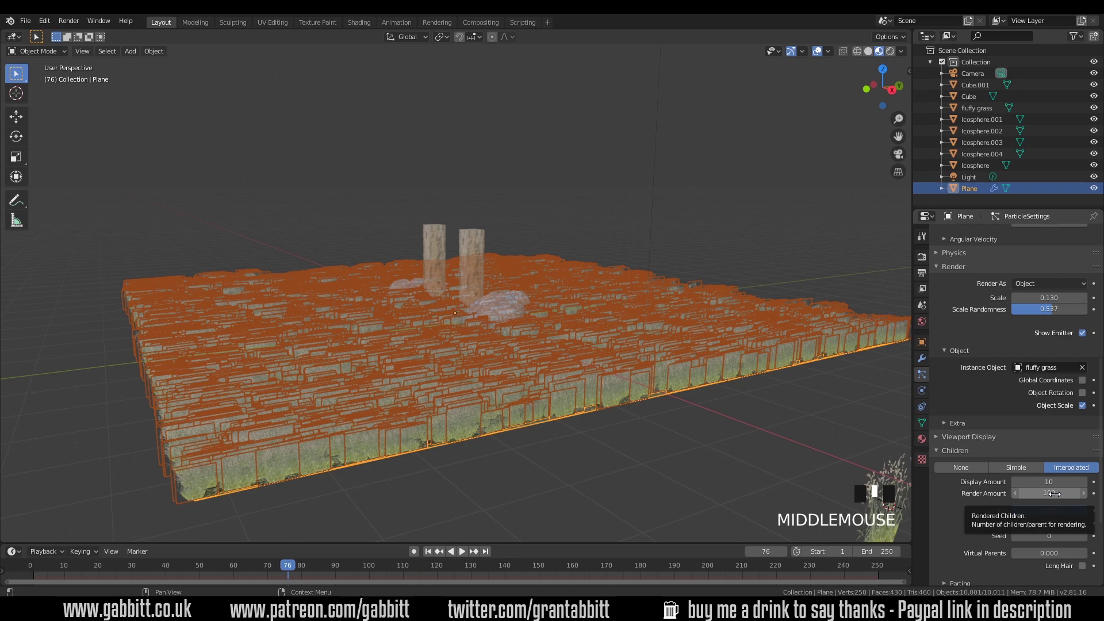
middle_drag(608, 411, 612, 415)
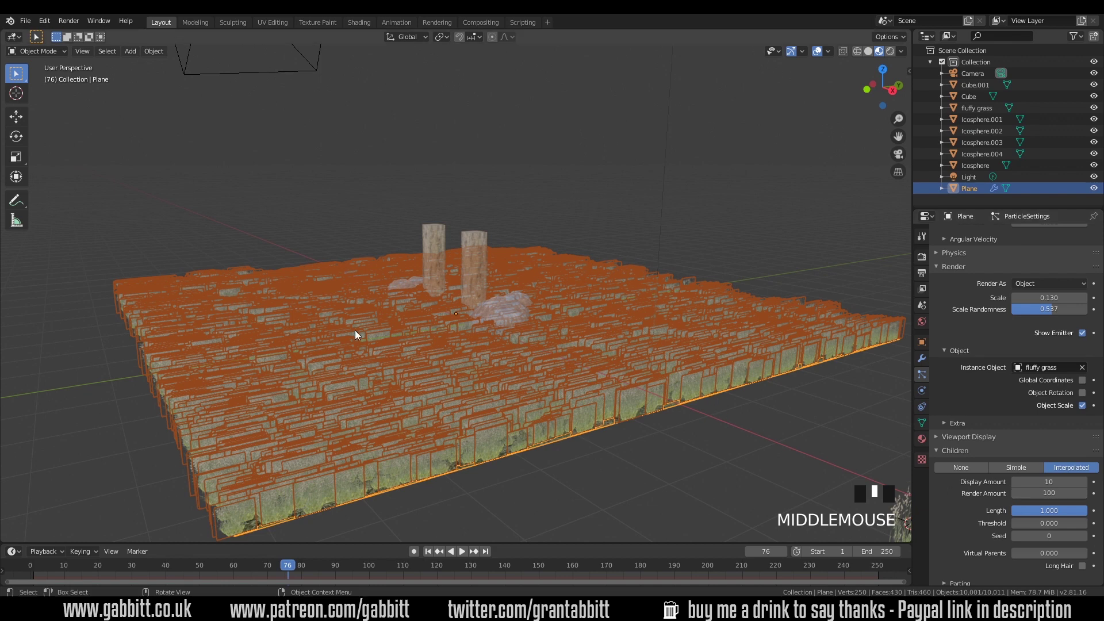
click(1058, 493)
text(1)
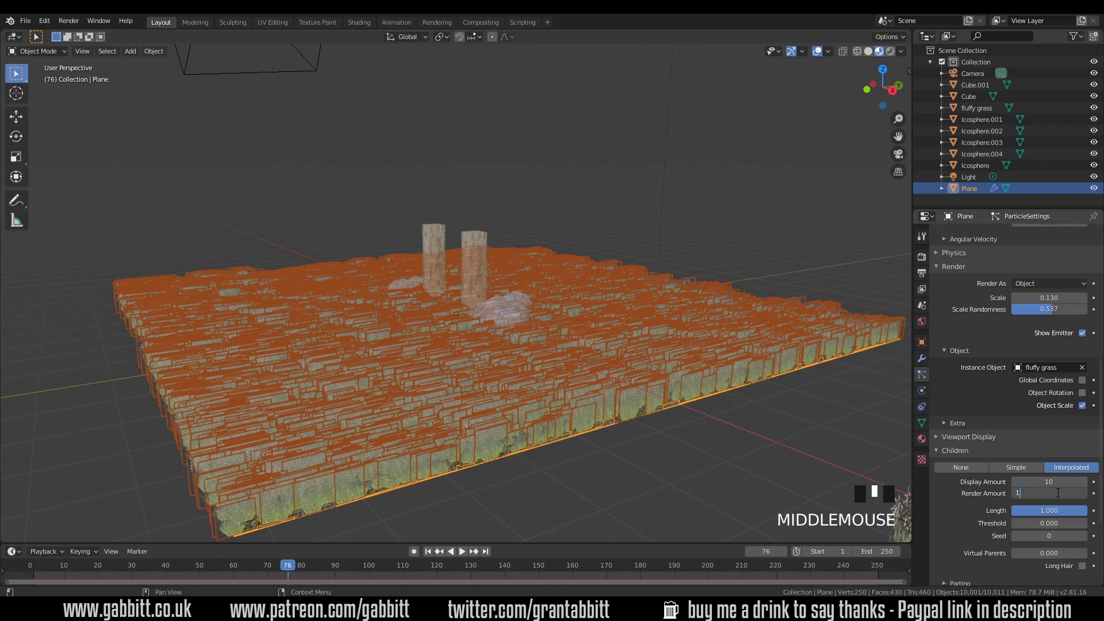
key(Return)
double_click(750, 223)
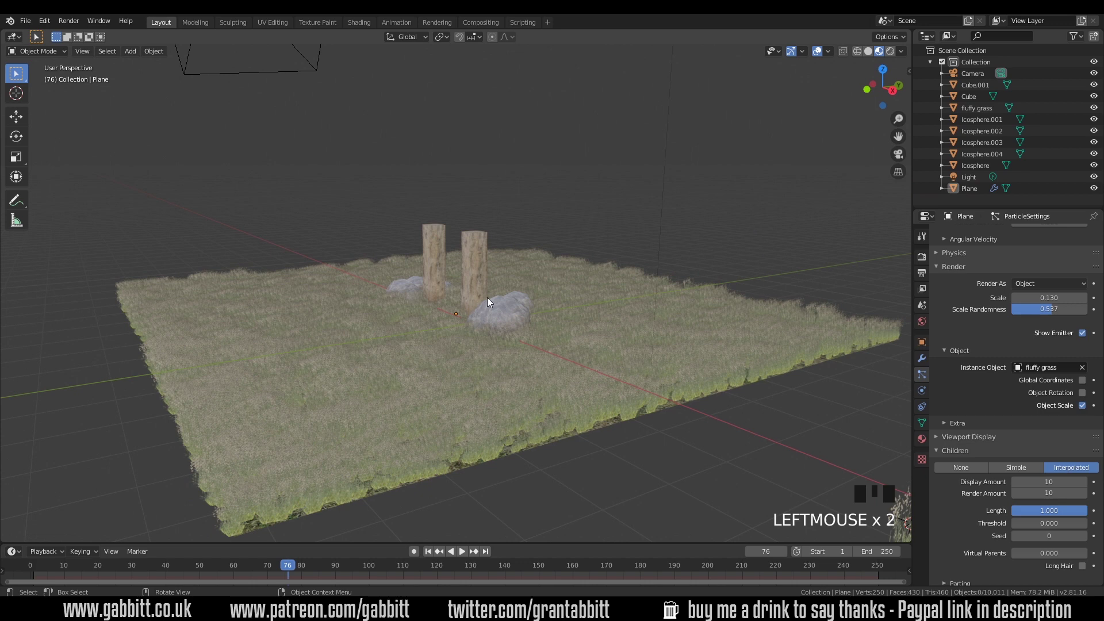
- Set the interpolated children's display amount to 5
click(1057, 481)
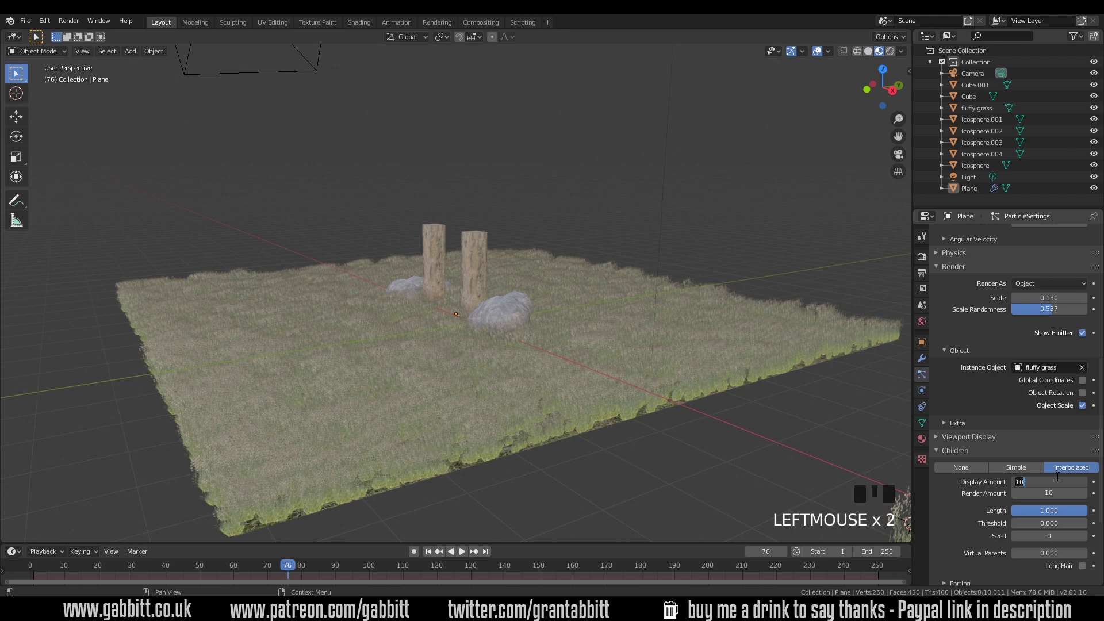
text(5)
click(1059, 493)
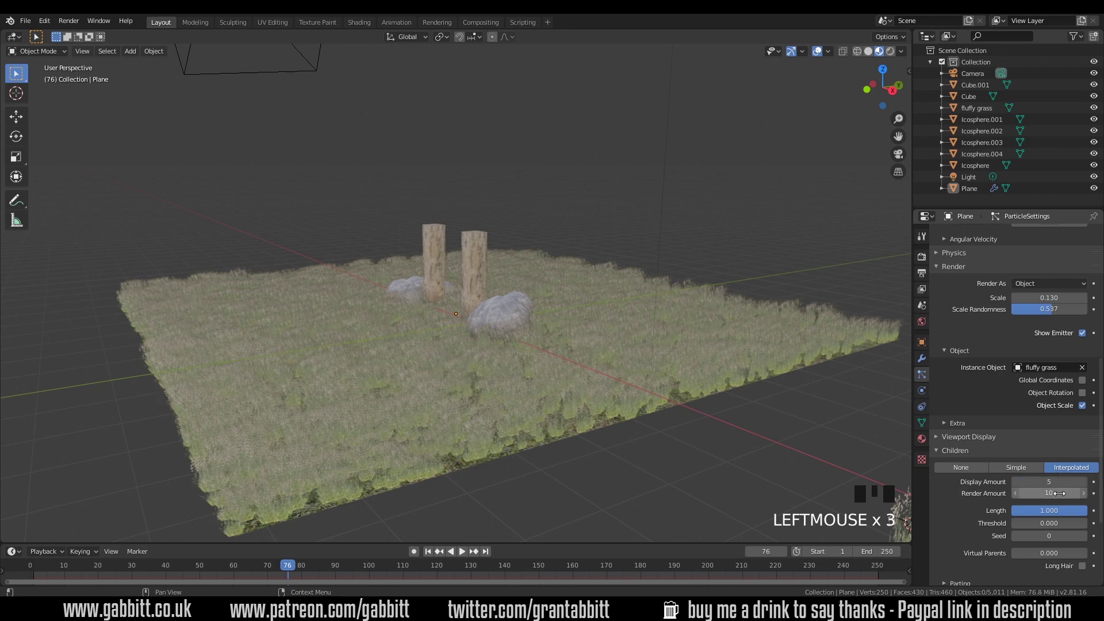
- Set the children's render amount to 5 and the grass particles' render scale to 0.160
drag(1059, 493, 1052, 493)
middle_drag(713, 397, 458, 393)
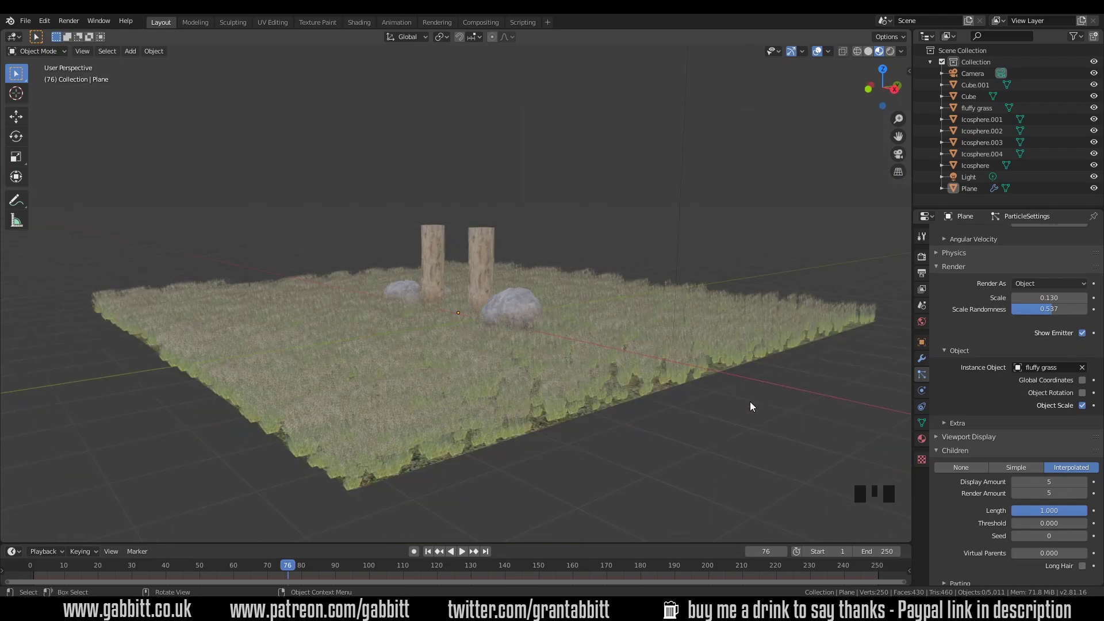
click(1082, 299)
click(1083, 299)
click(1083, 299)
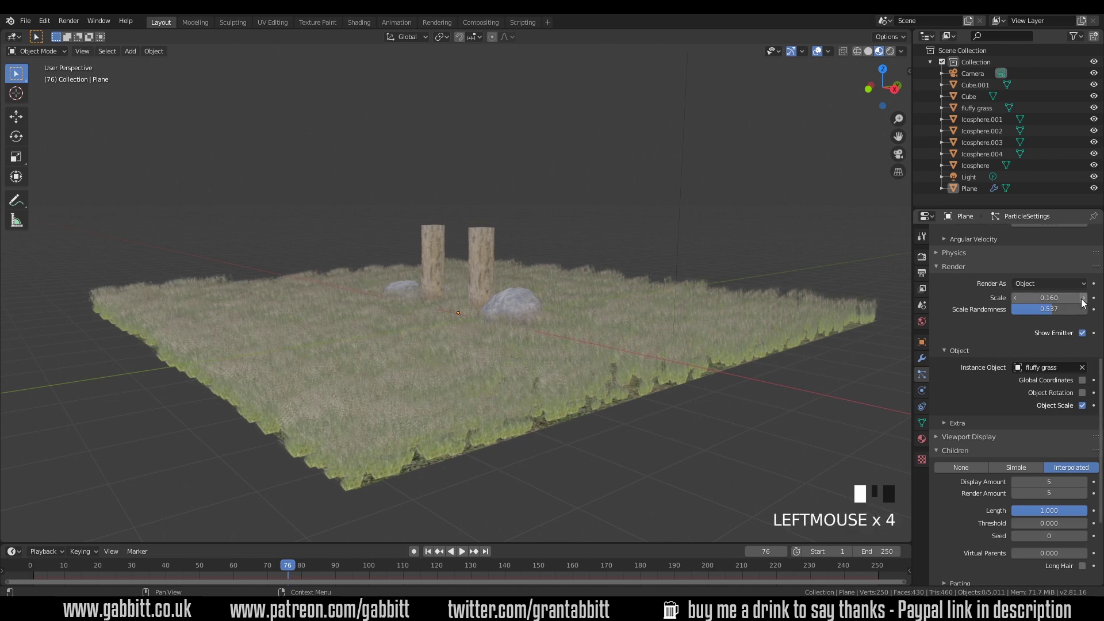
- Set both the display amount and the render amount of the interpolated children to 8
click(1056, 482)
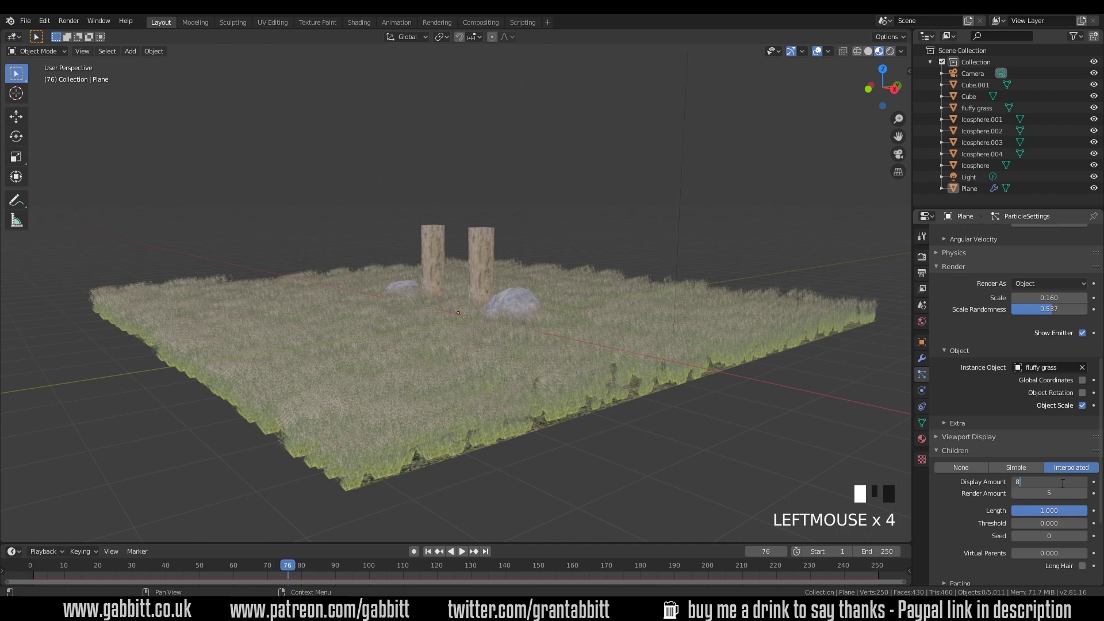
text(8)
key(Return)
middle_drag(644, 411, 670, 398)
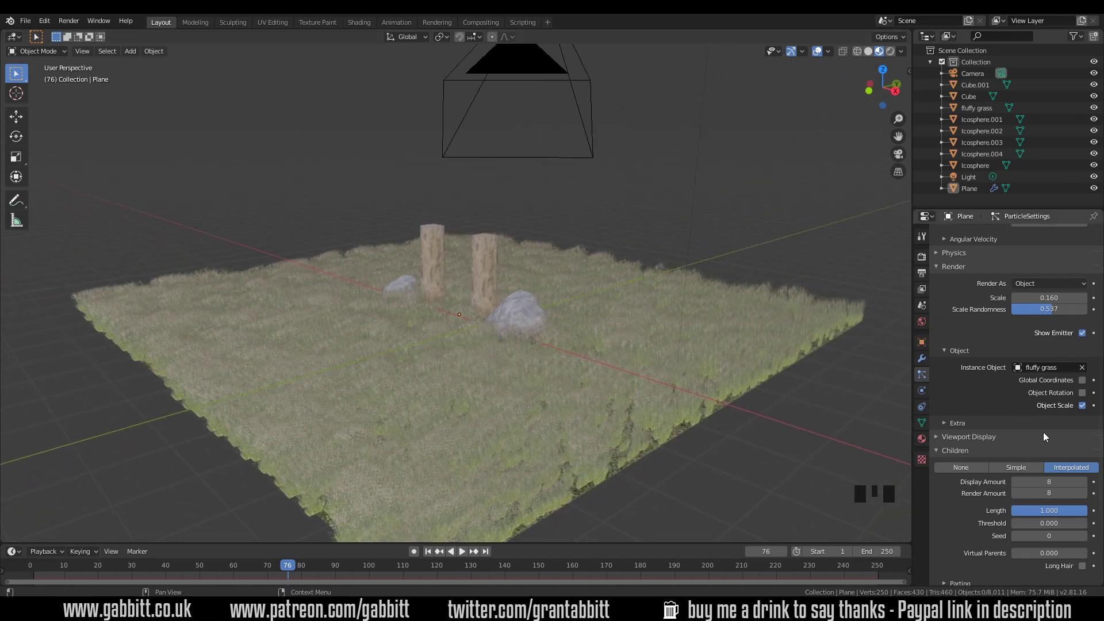
- Set the hair particles' rotation Phase to -0.164 and Randomize Phase to 0.761, keeping Randomize at 0
scroll(1043, 432, up, 7)
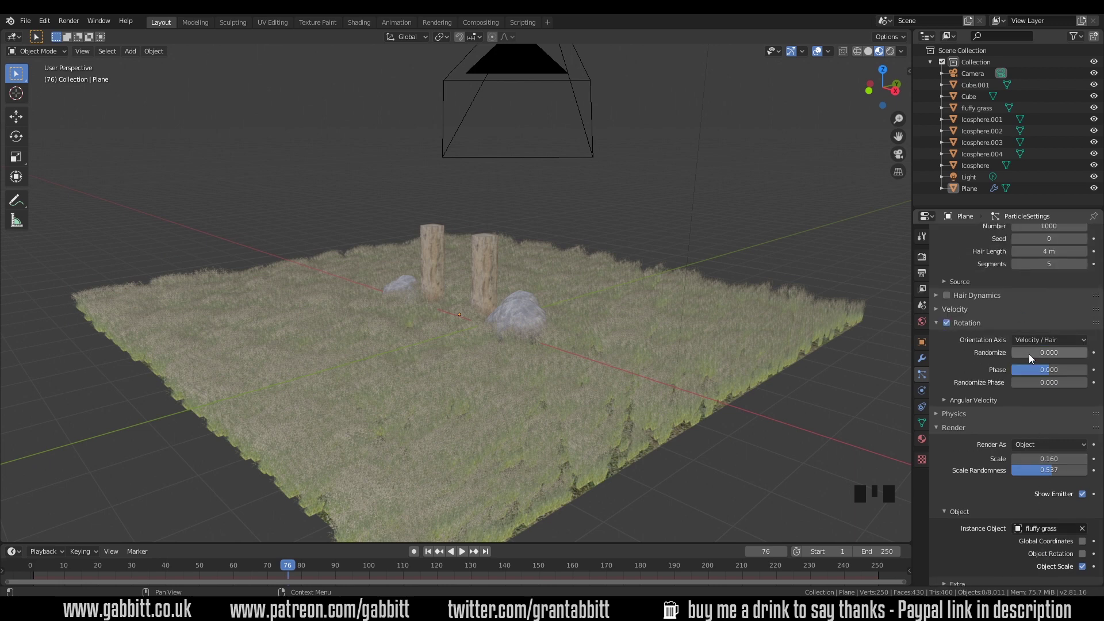
drag(1029, 352, 1083, 381)
middle_drag(658, 360, 813, 364)
middle_drag(647, 392, 603, 391)
drag(1015, 352, 995, 352)
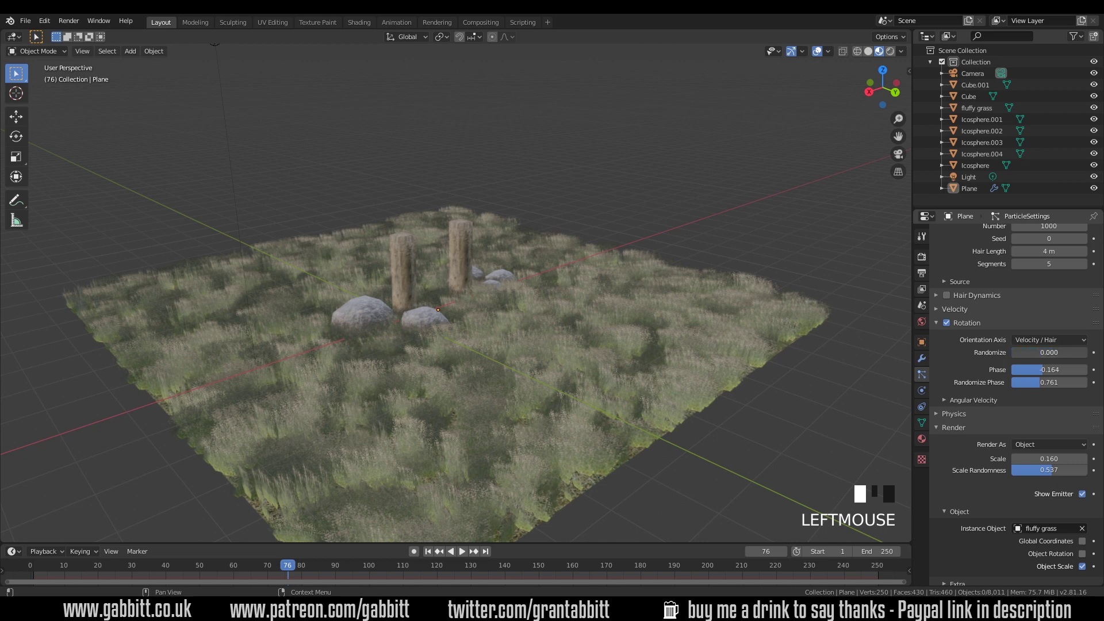
- Set the hair rotation's orientation axis to Global Z and its Randomize value to 0.104
click(1056, 340)
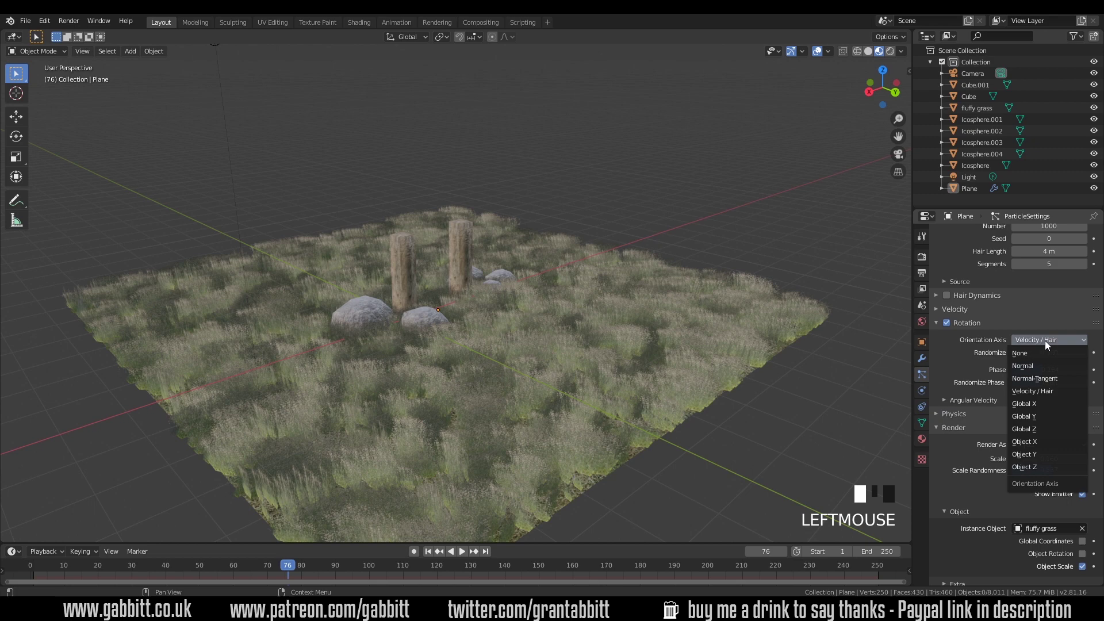
click(1039, 428)
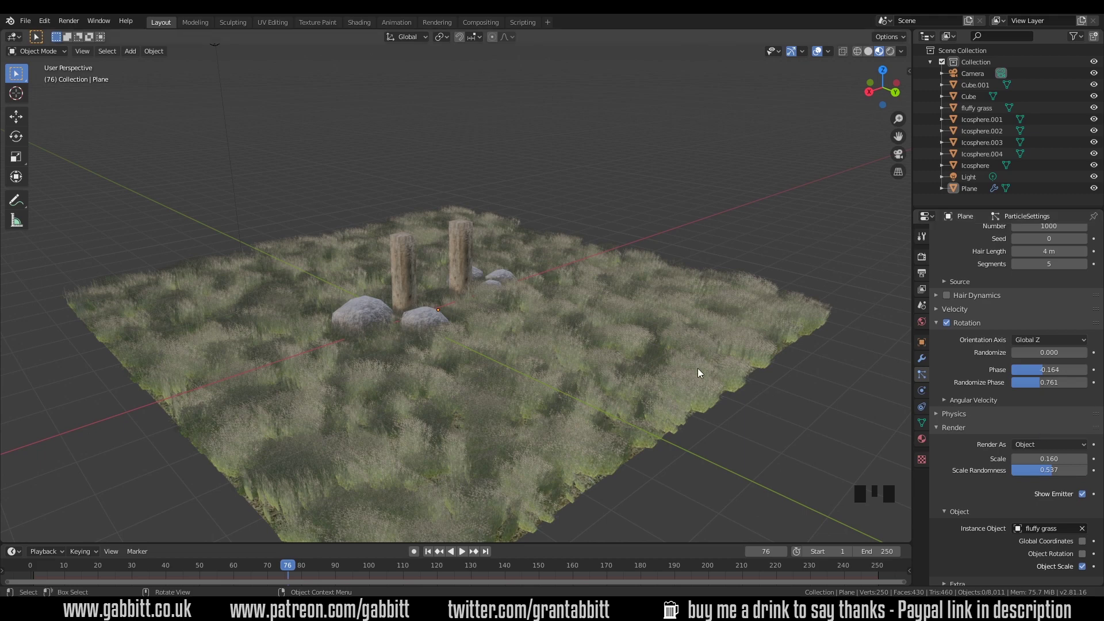
middle_drag(698, 367, 577, 296)
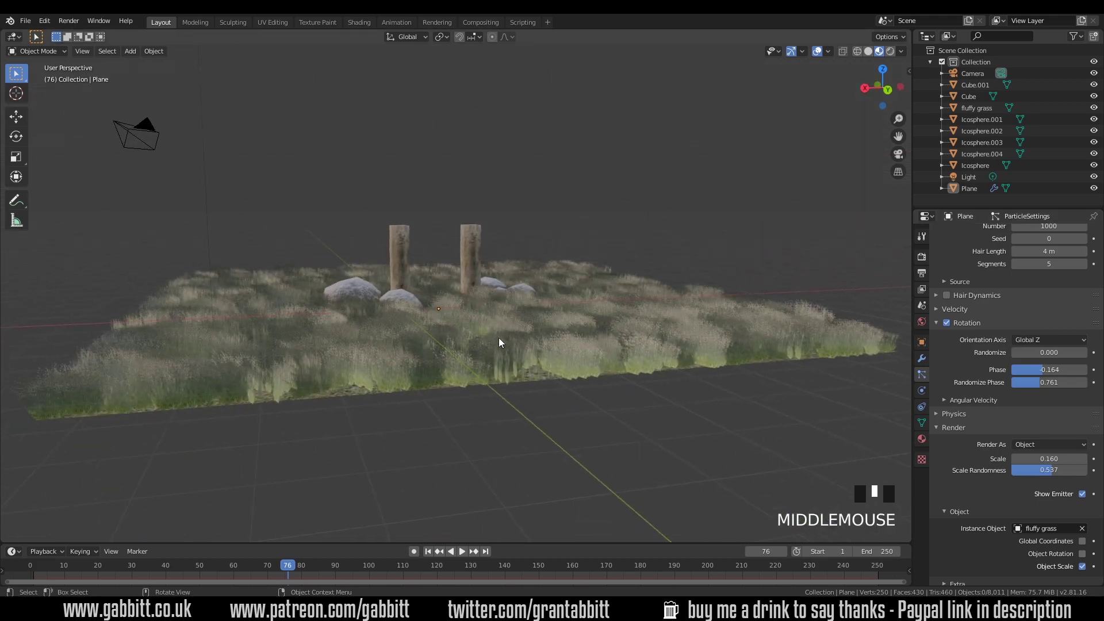
mouse_move(1029, 352)
mouse_down()
mouse_move(1049, 352)
mouse_move(1038, 352)
mouse_up()
middle_drag(552, 357, 605, 367)
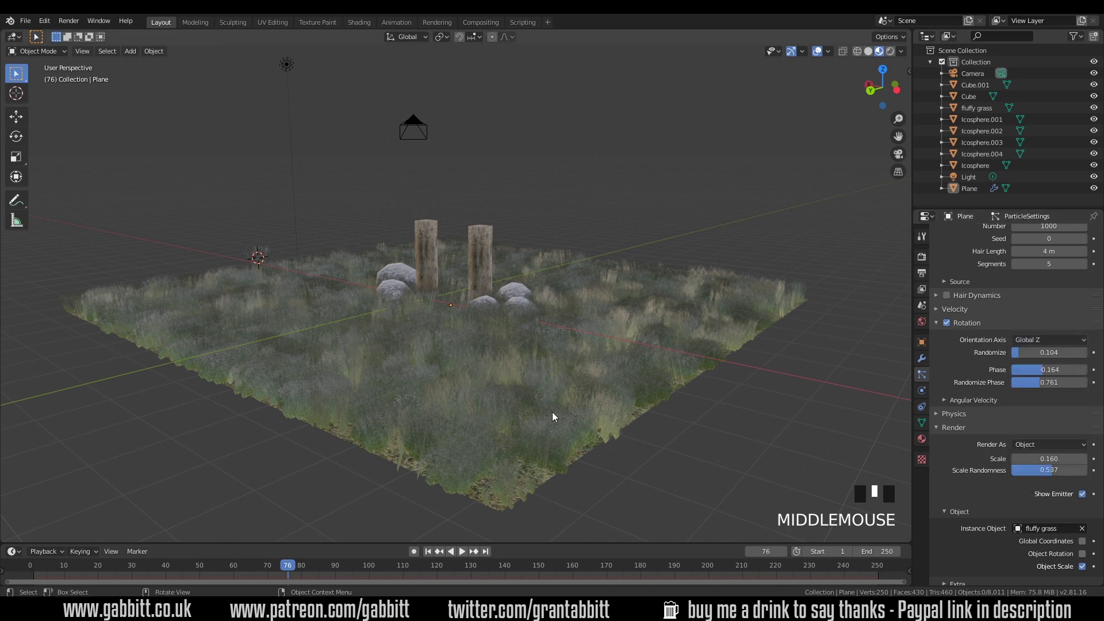
- Examine the randomly rotated grass around the posts and rocks from several angles and distances
middle_drag(552, 412, 551, 413)
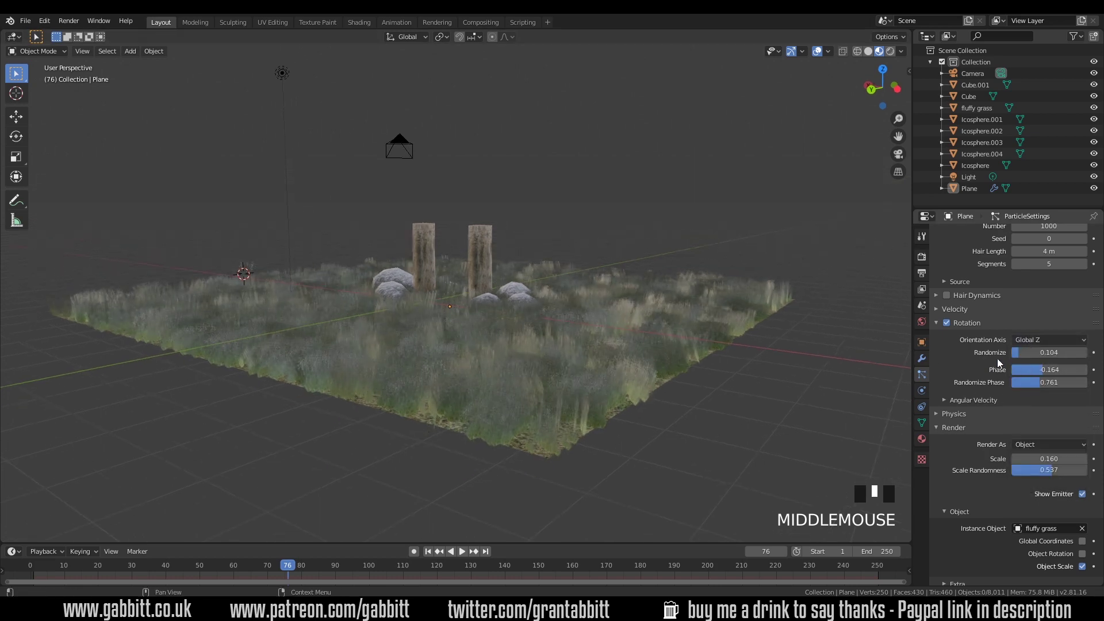
middle_drag(647, 378, 827, 392)
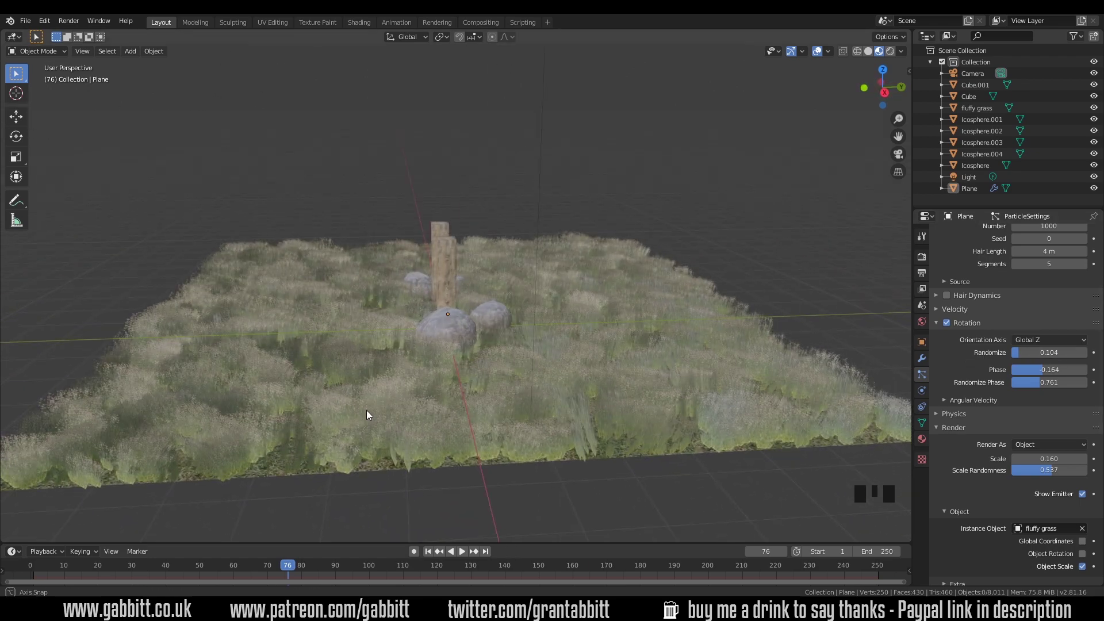
middle_drag(367, 409, 554, 327)
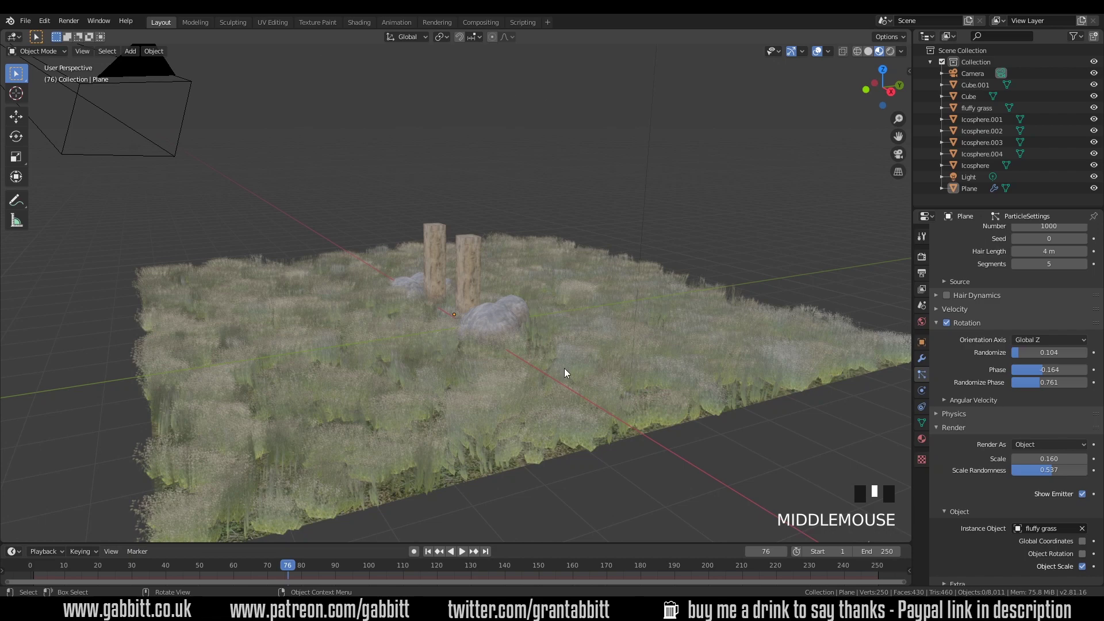
middle_drag(533, 408, 474, 409)
middle_drag(401, 406, 551, 443)
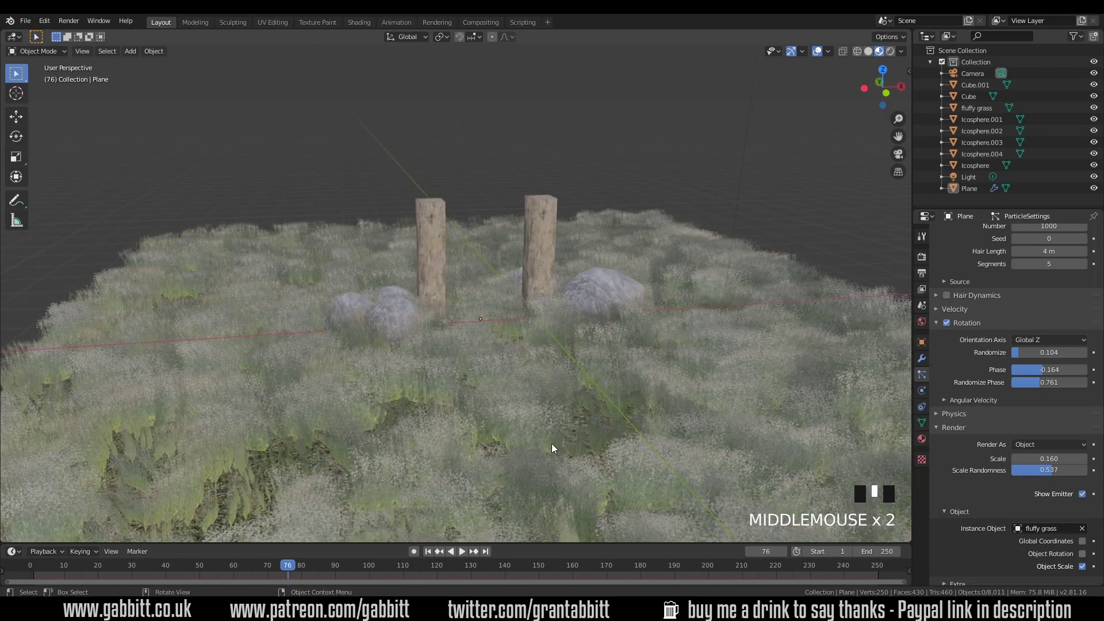
middle_drag(365, 439, 578, 432)
middle_drag(495, 440, 573, 444)
middle_drag(564, 366, 724, 429)
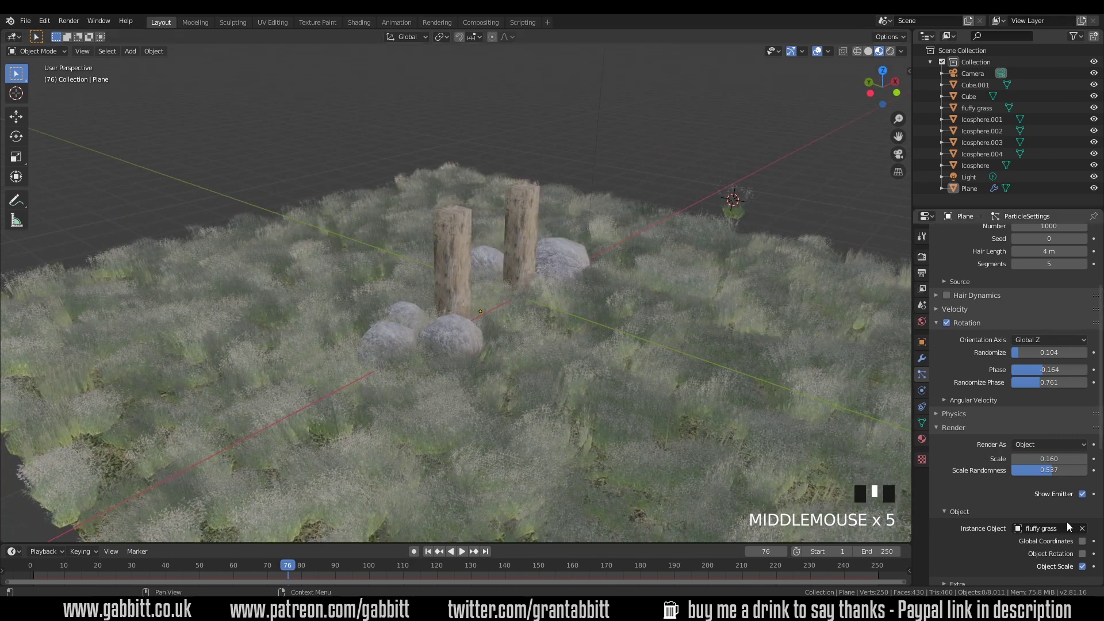
- Enable Object Rotation for the grass instances and rotate the fluffy grass plane 90 degrees about the global Y axis
click(1081, 554)
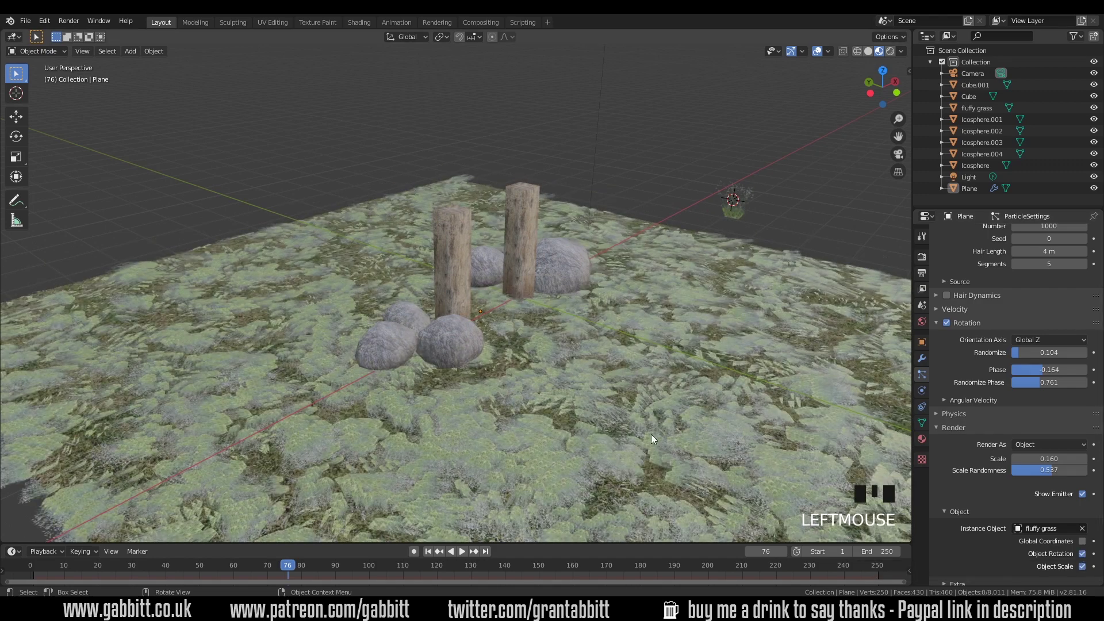
middle_drag(739, 256, 696, 389)
scroll(698, 335, down, 2)
click(695, 389)
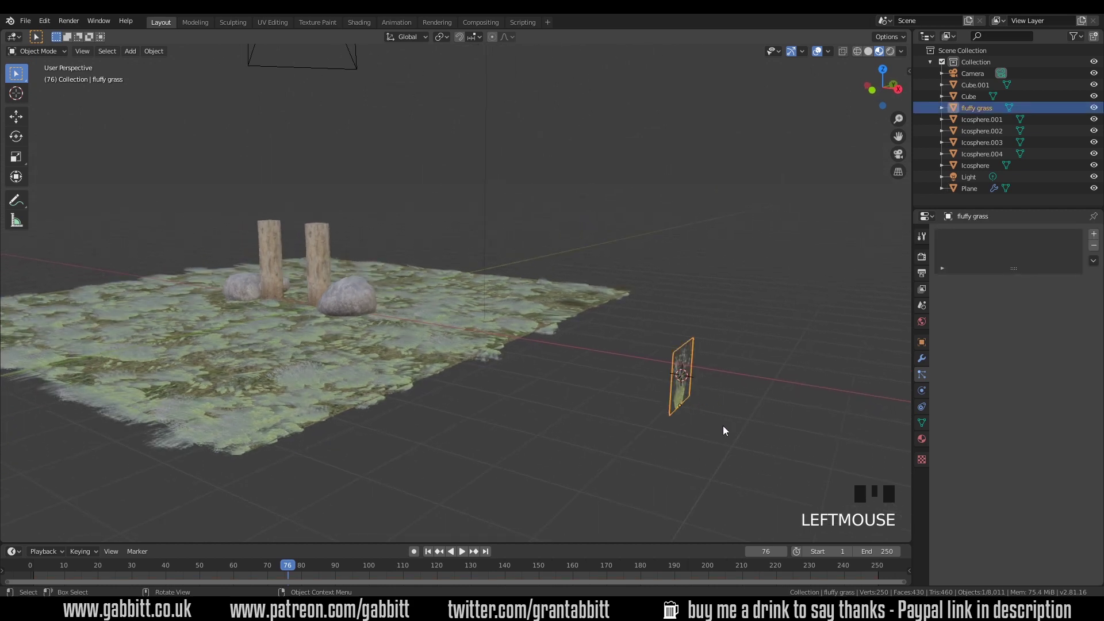
text(ry)
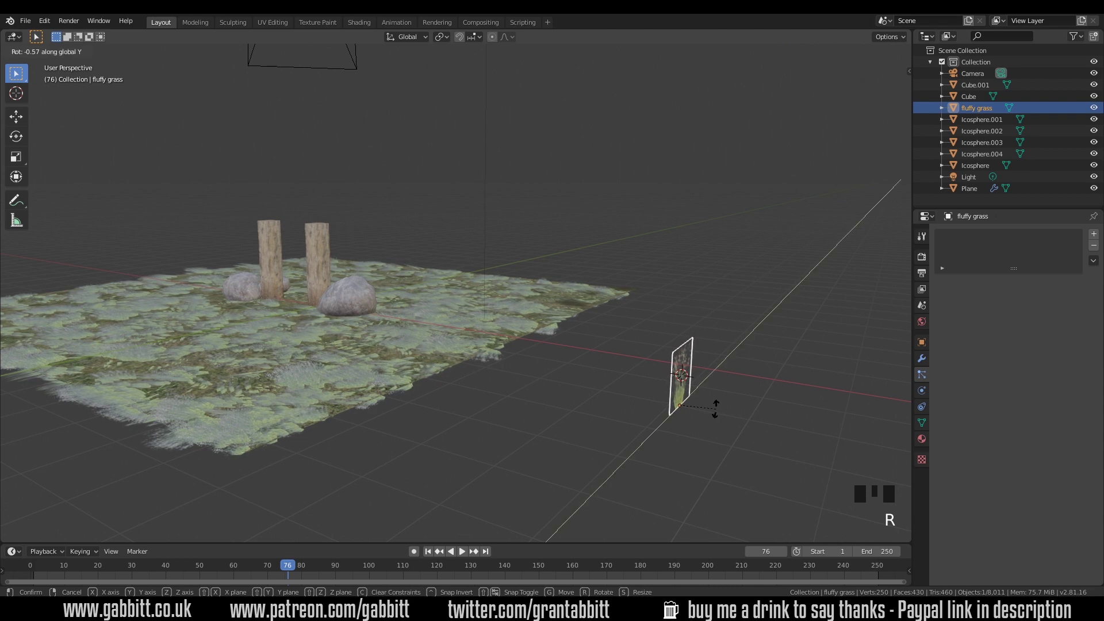
text(90)
key(Return)
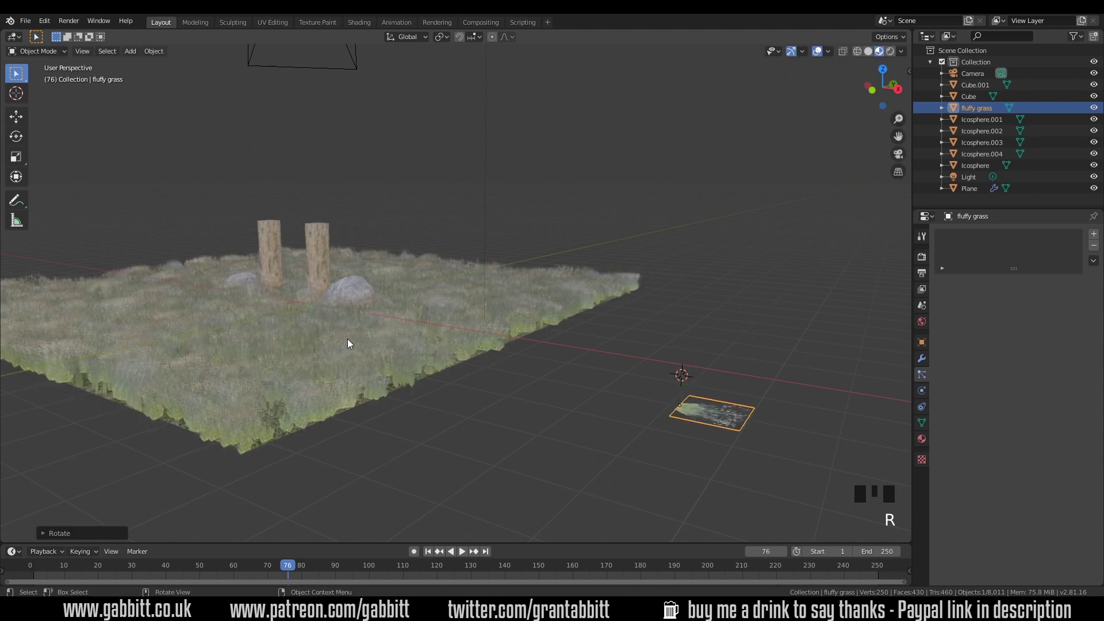
middle_drag(348, 343, 601, 392)
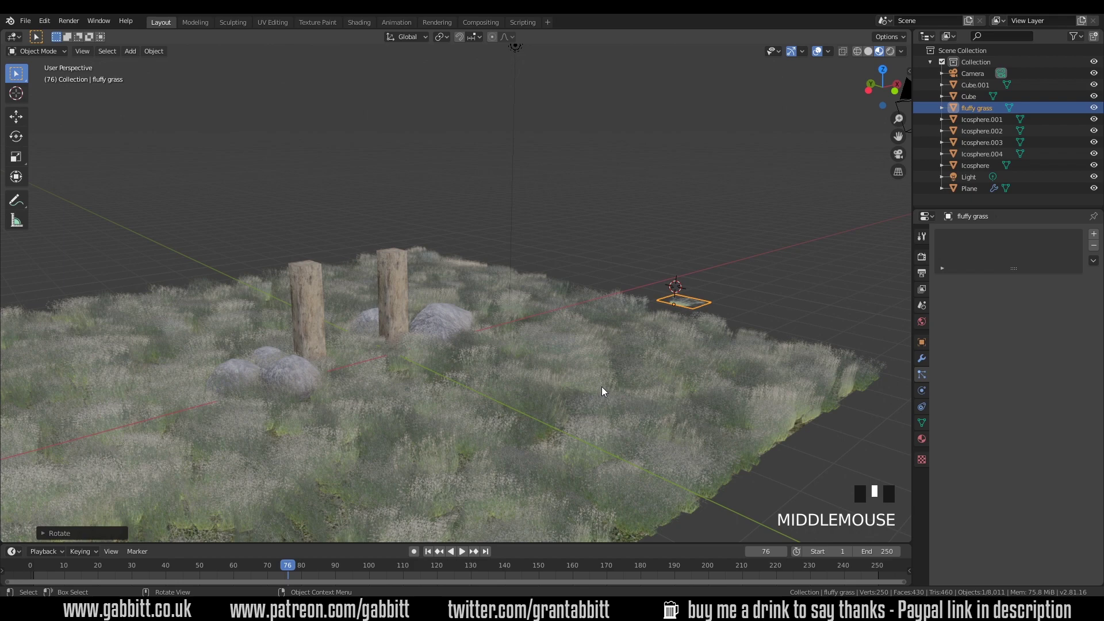
- Select the ground plane and toggle its particles' Object Rotation off and back on to compare the grass
click(702, 381)
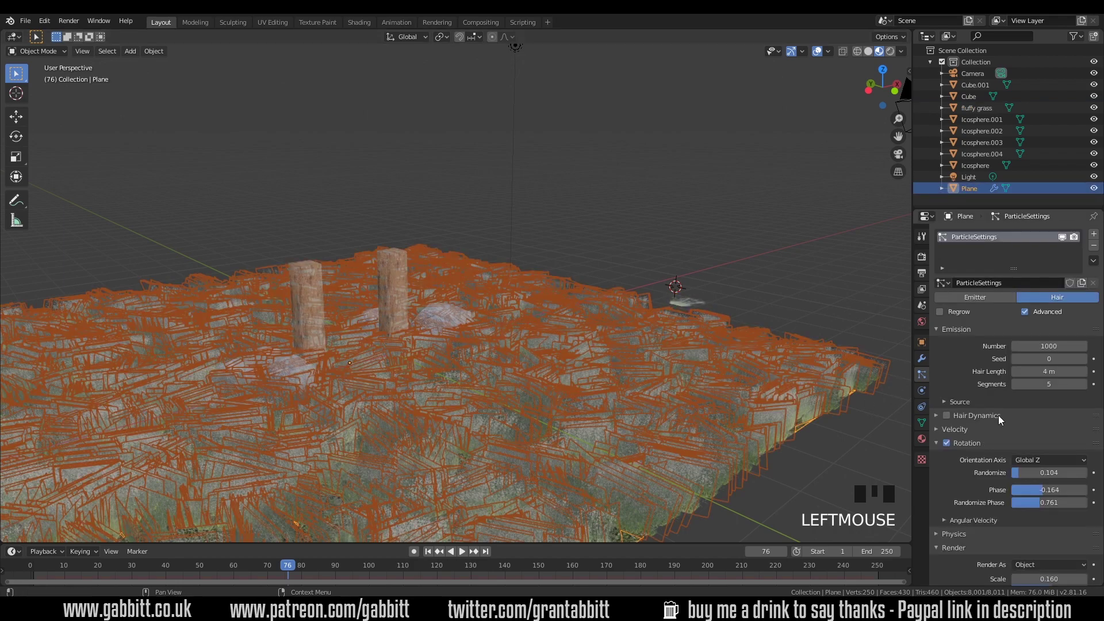
scroll(1063, 501, down, 5)
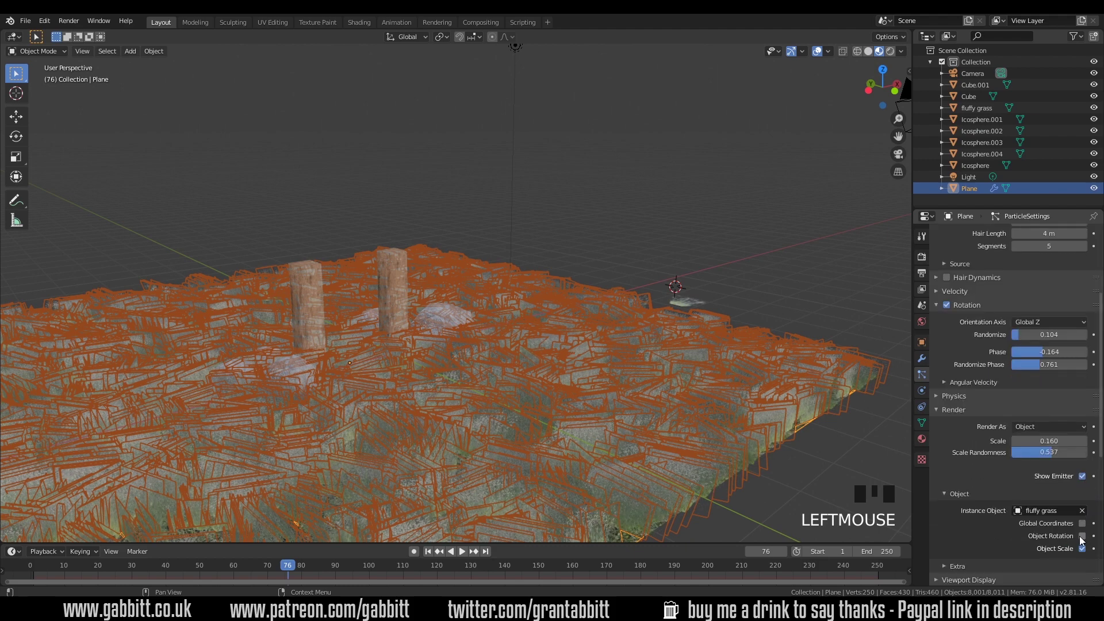
middle_drag(623, 419, 655, 414)
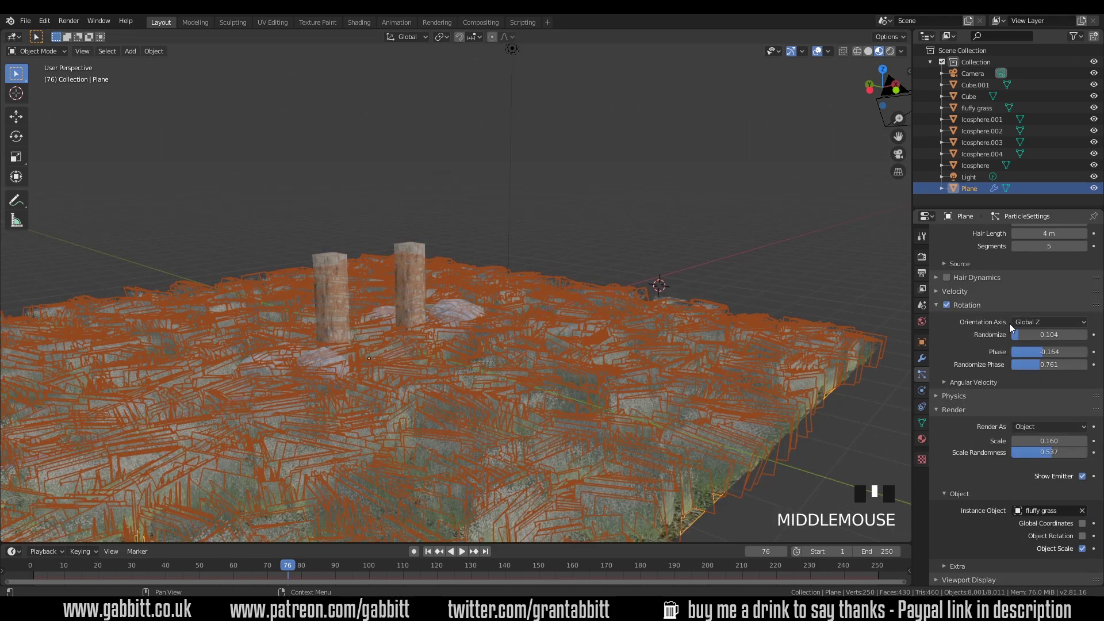
click(1081, 535)
click(1043, 321)
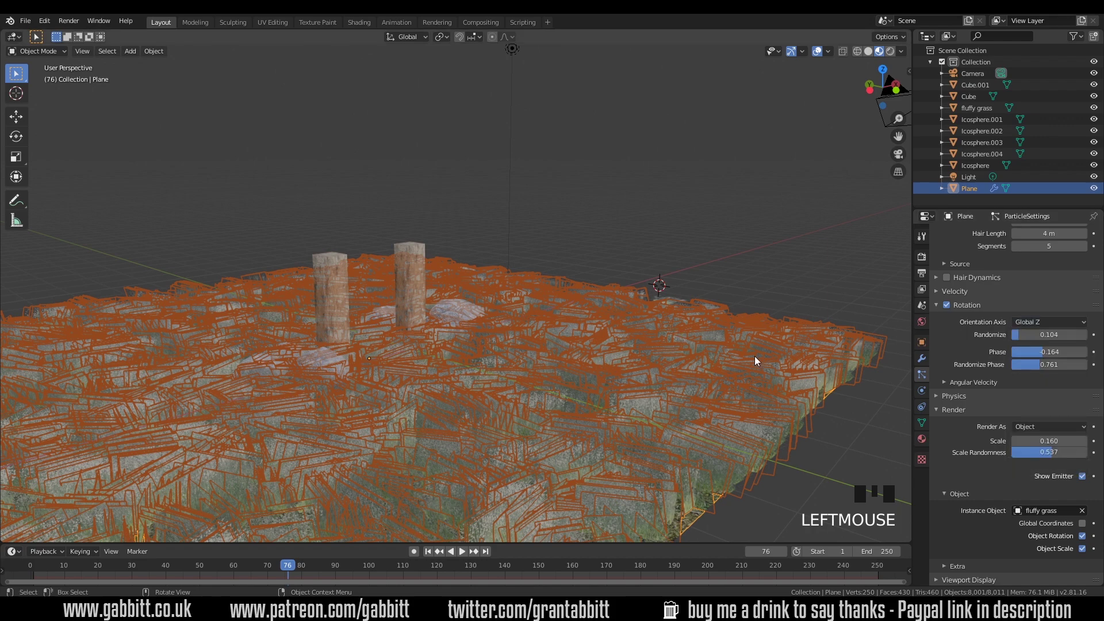
- Import TexturesCom_NaturePlants0019_1_alphamasked_S.png from the grass textures folder as an image plane
middle_drag(755, 360, 664, 367)
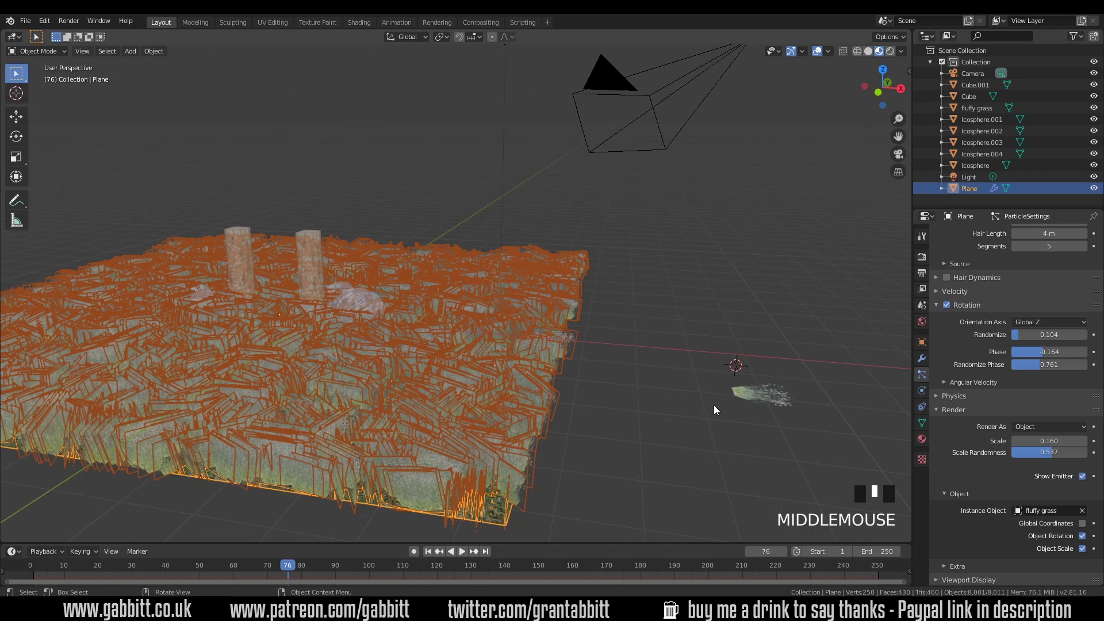
key(shift+a)
mouse_move(764, 395)
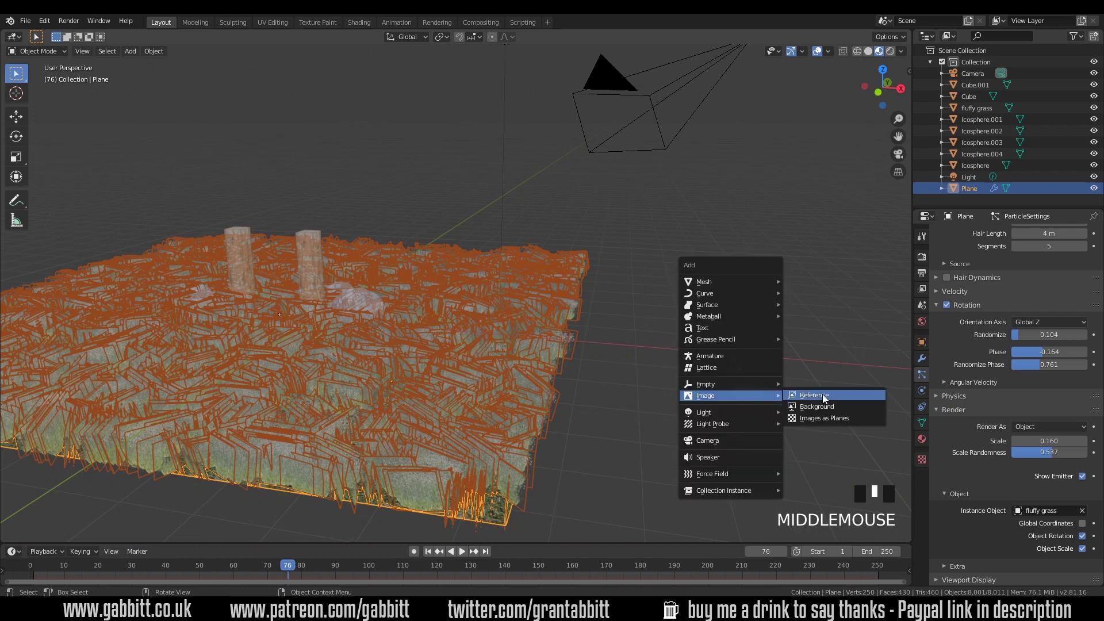
click(833, 418)
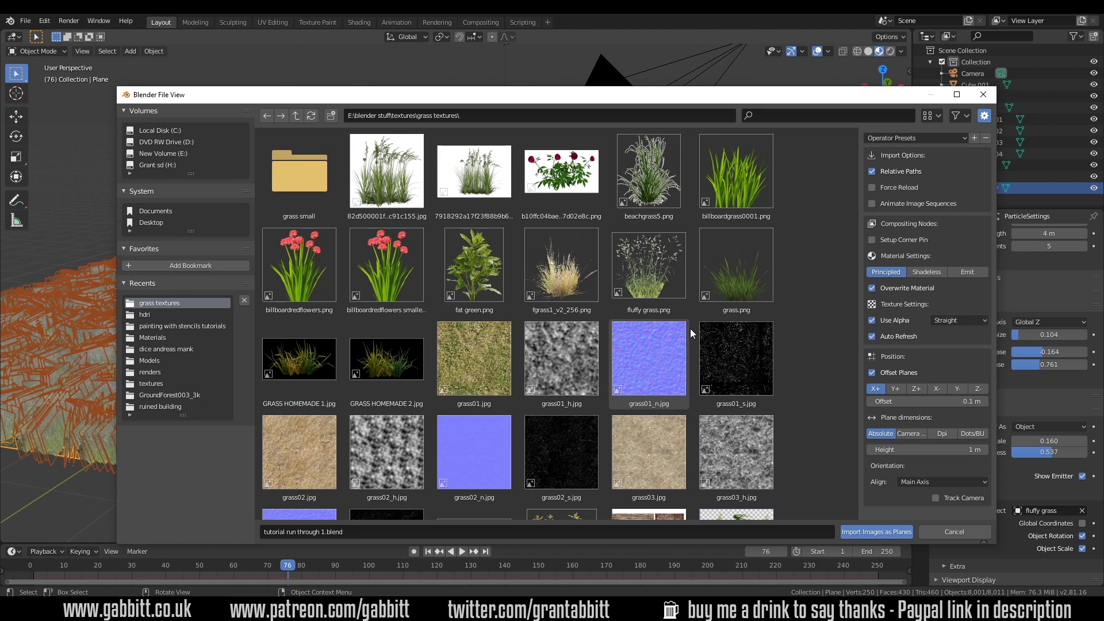
scroll(790, 306, down, 3)
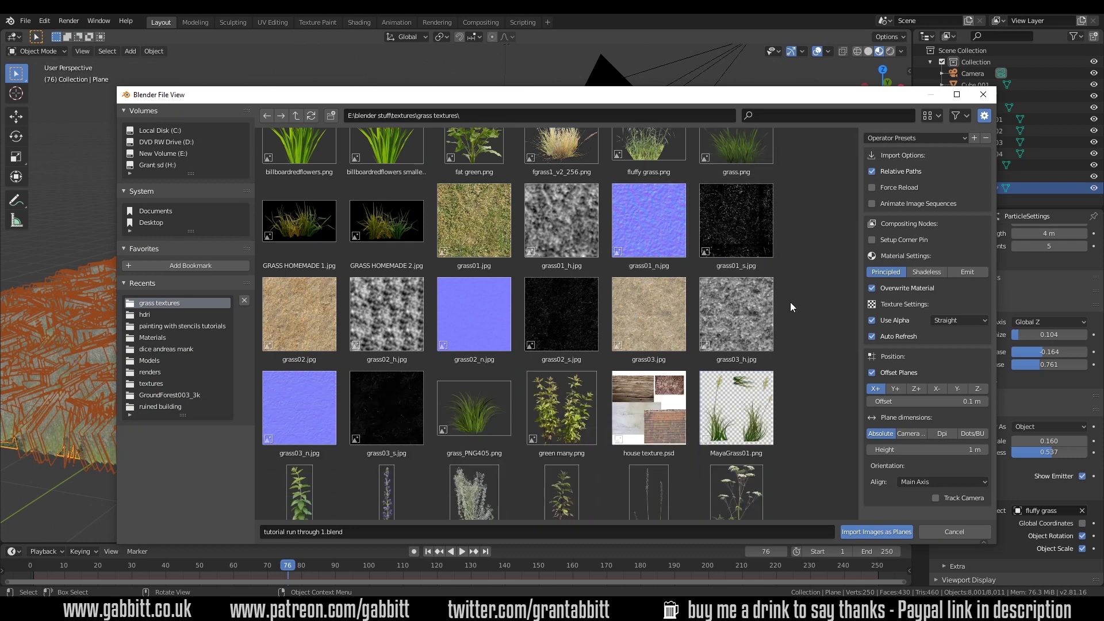
scroll(790, 301, down, 3)
click(578, 295)
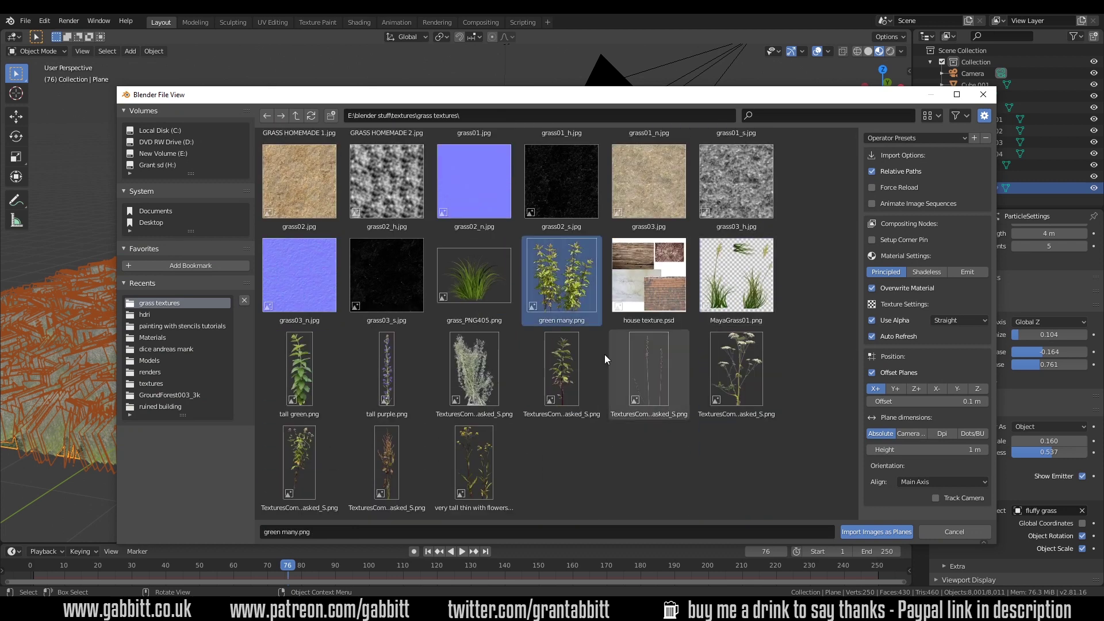
click(488, 364)
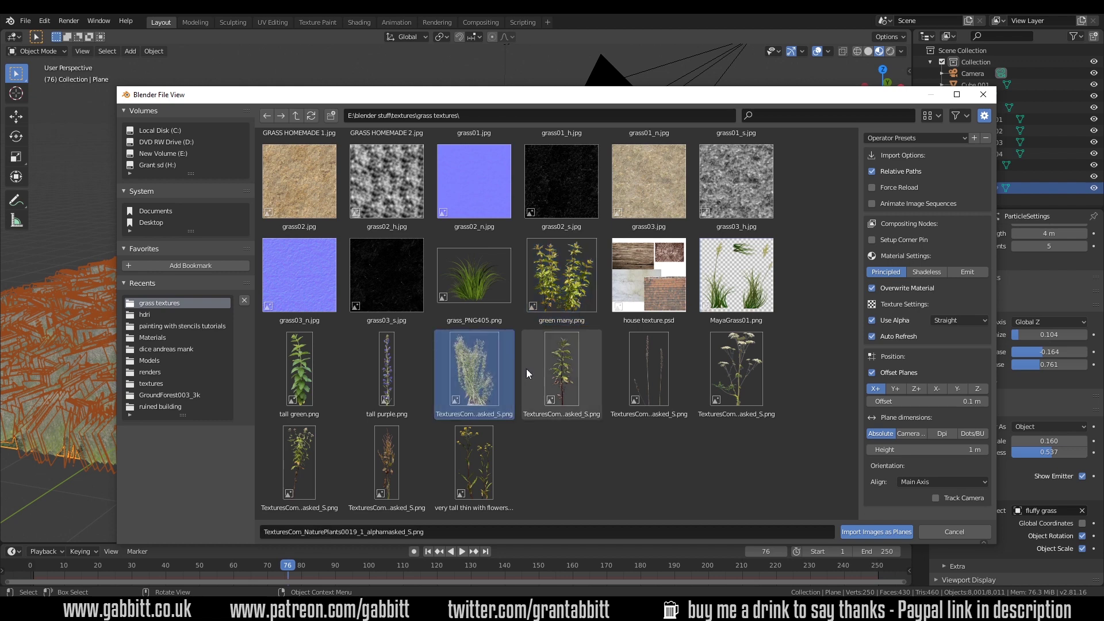
click(876, 531)
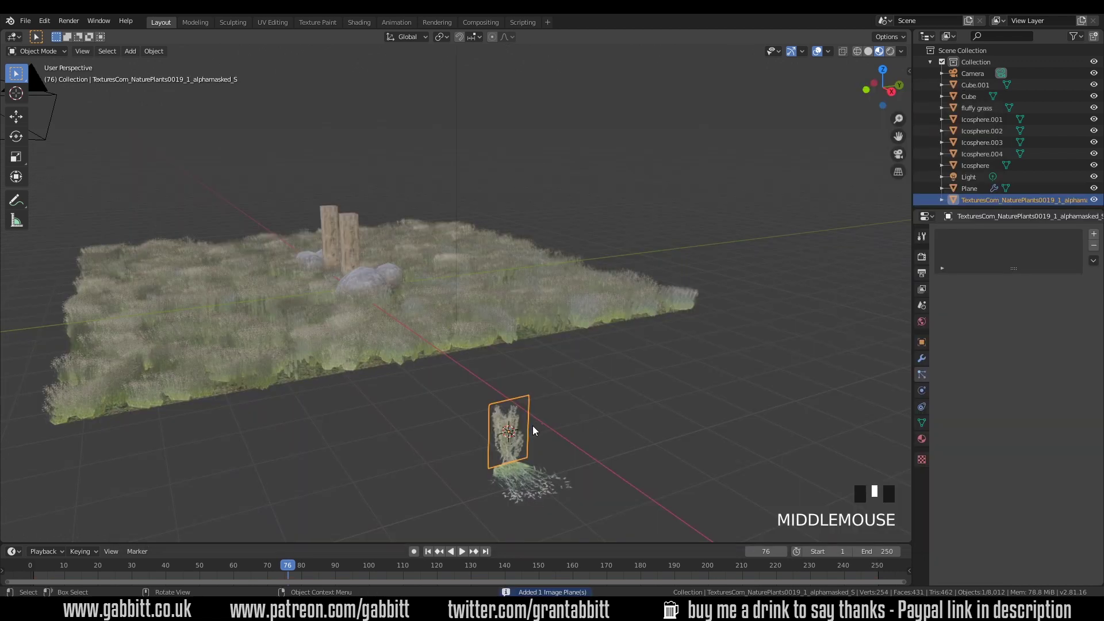
- Move the imported plant image plane about 0.7 m along the global Y axis, away from the fluffy grass plane
key(g)
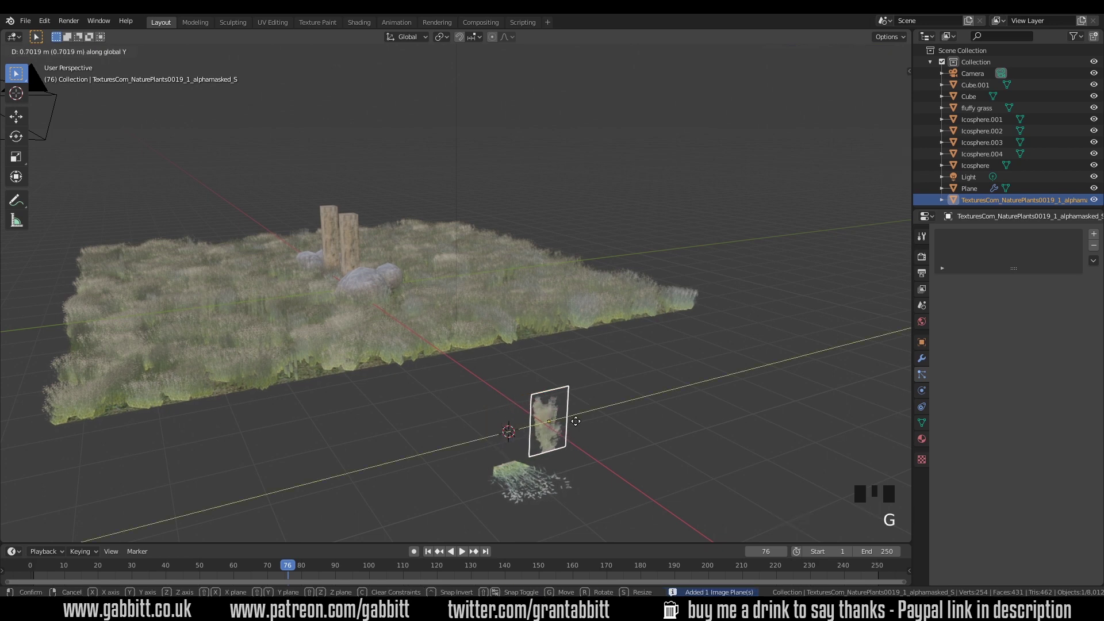
click(576, 422)
scroll(525, 457, up, 2)
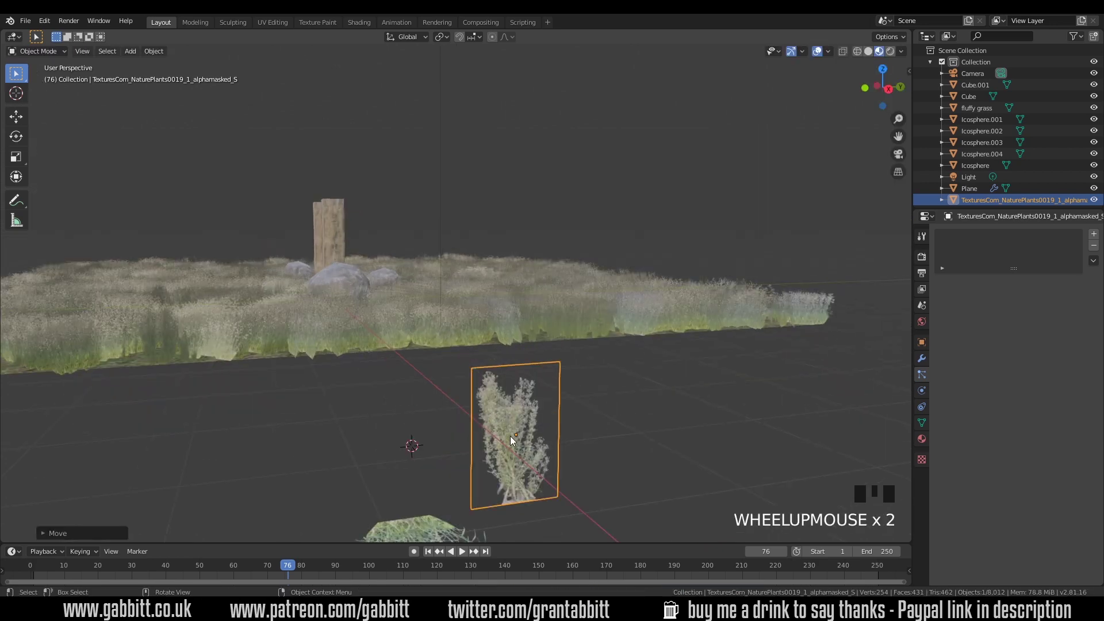
scroll(509, 435, down, 1)
- Select the ground plane and add a second particle system to it
middle_drag(509, 435, 478, 309)
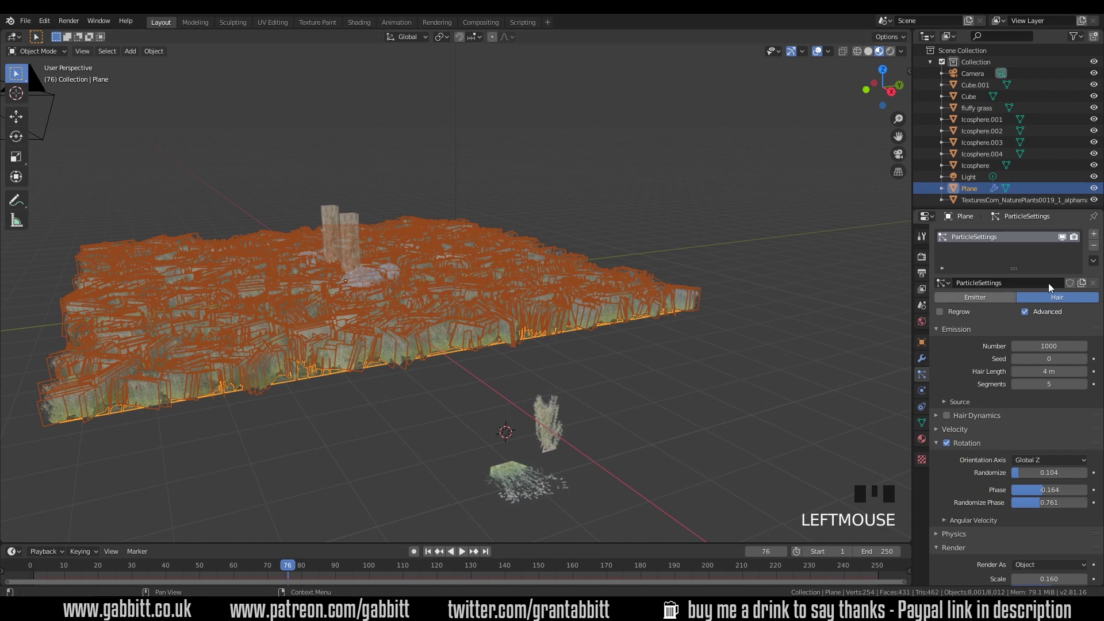
click(1094, 234)
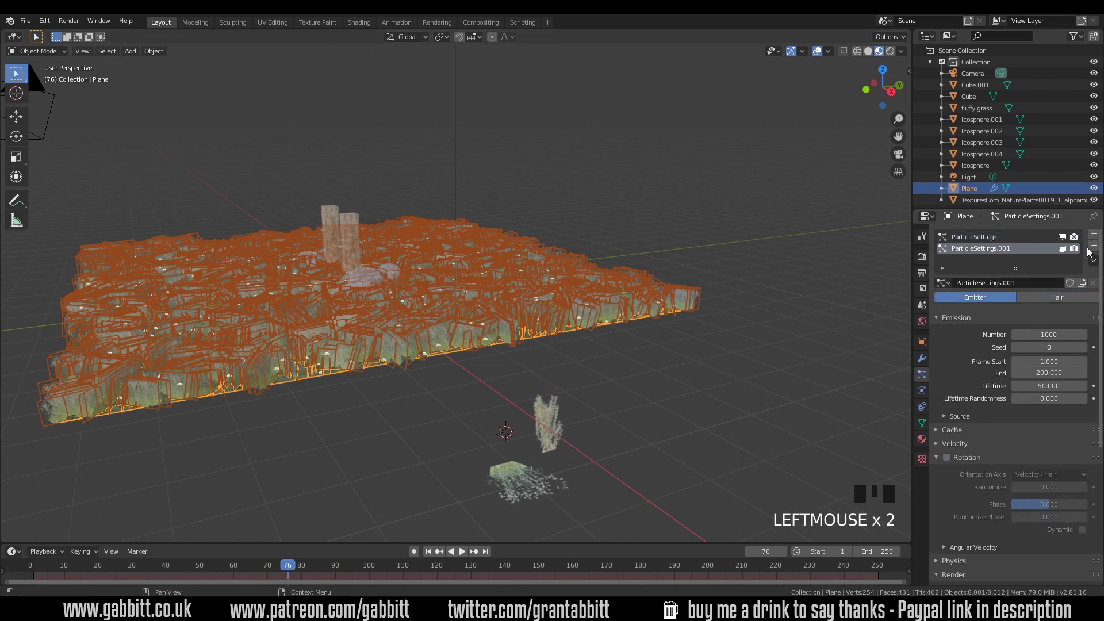
- Set the new particle system's type to Hair and rename the first particle system as fluffy grass
click(1037, 298)
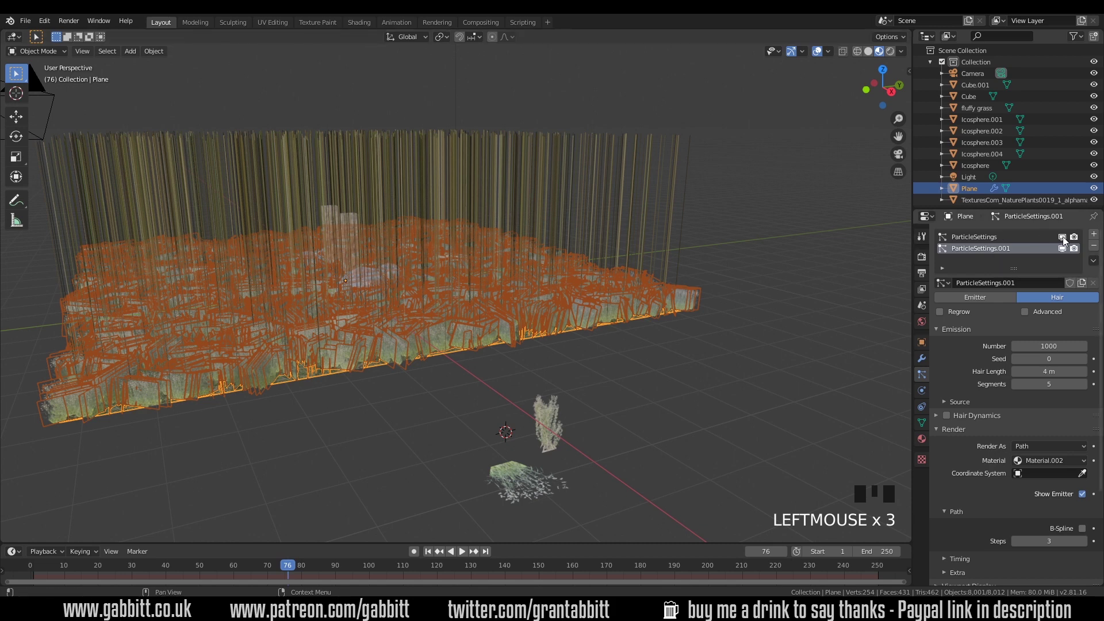
click(992, 236)
double_click(993, 236)
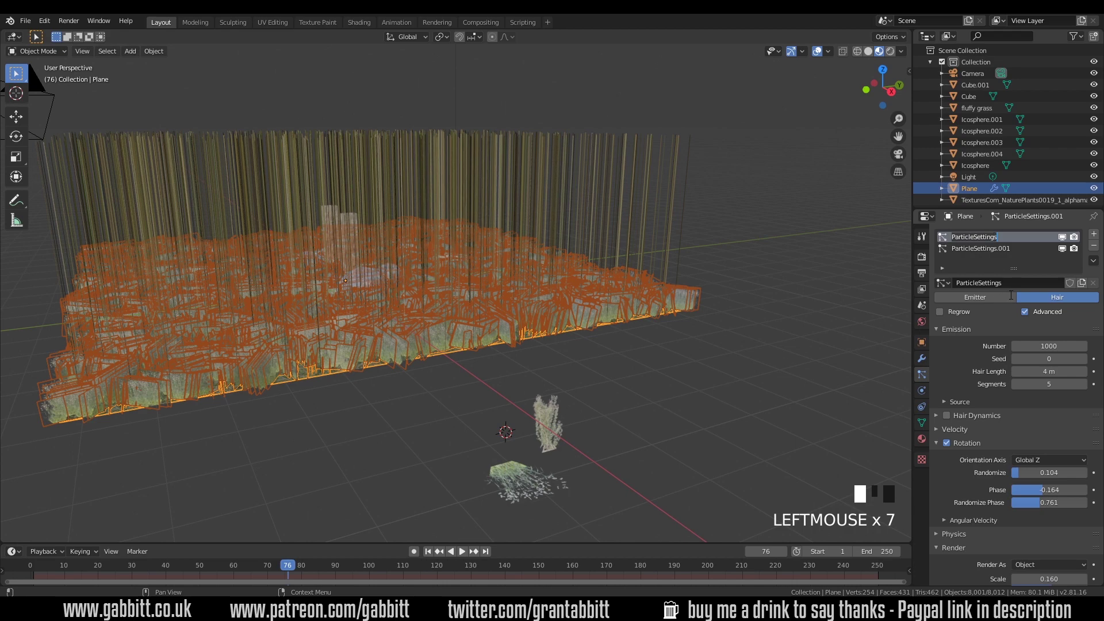
text(fluffy grass)
key(Return)
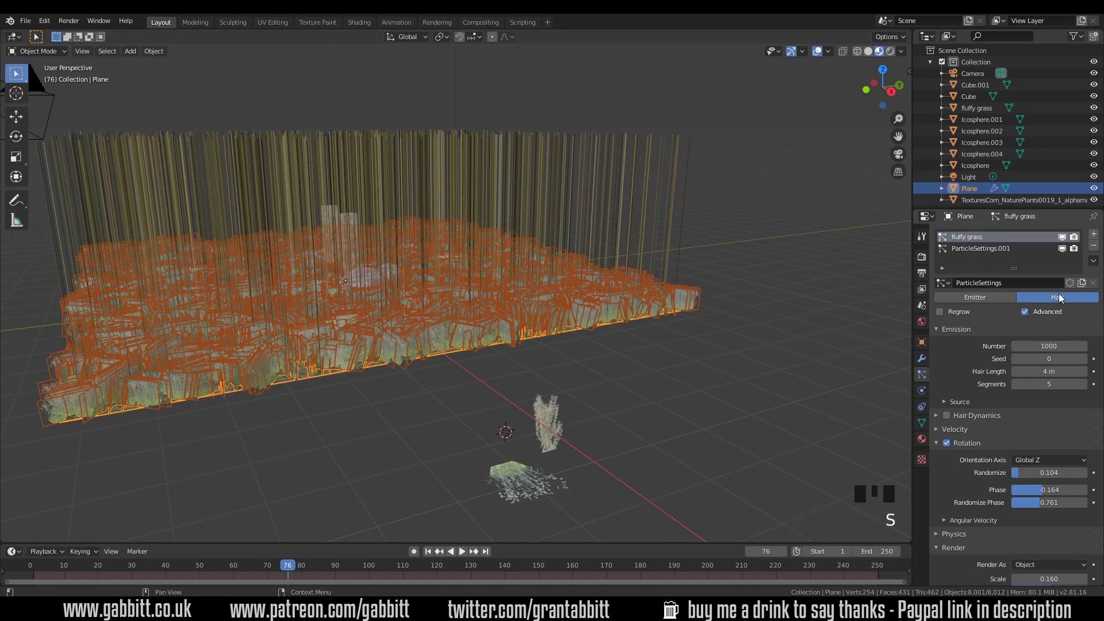
- Hide the fluffy grass particles in the viewport and rename the second particle system as tall fluffy grass
click(1062, 237)
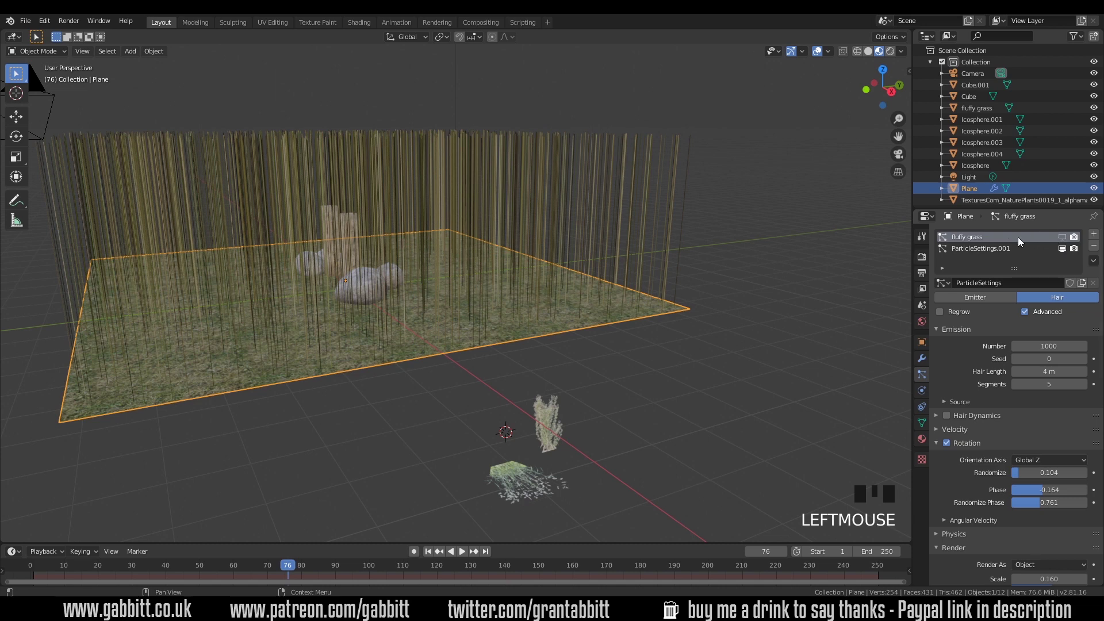
click(991, 248)
double_click(991, 248)
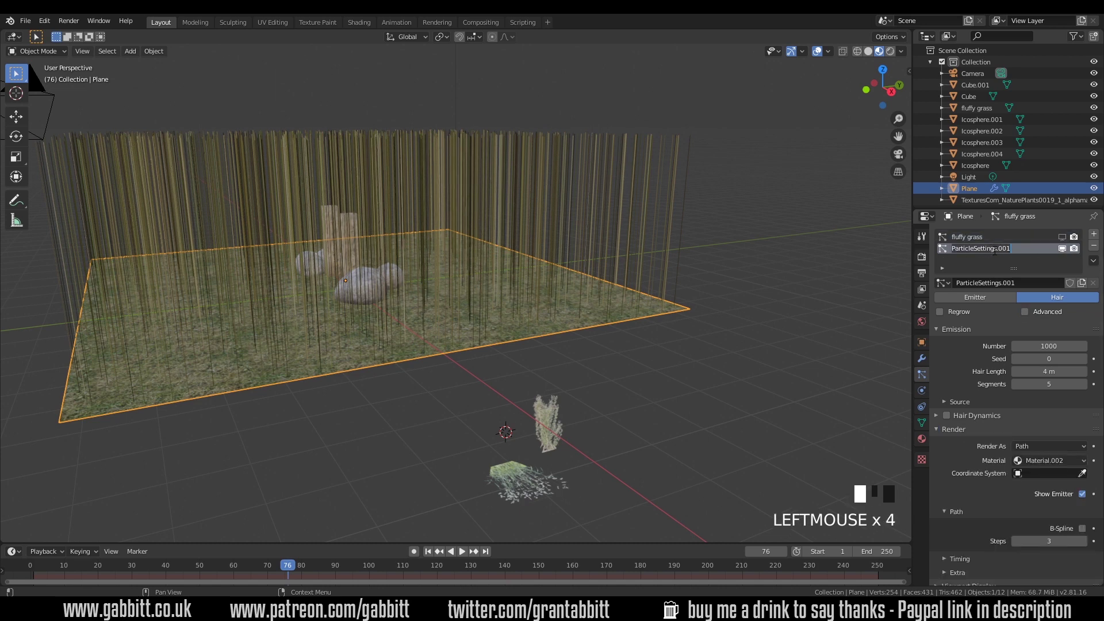
text(tall fluffy grass)
key(Return)
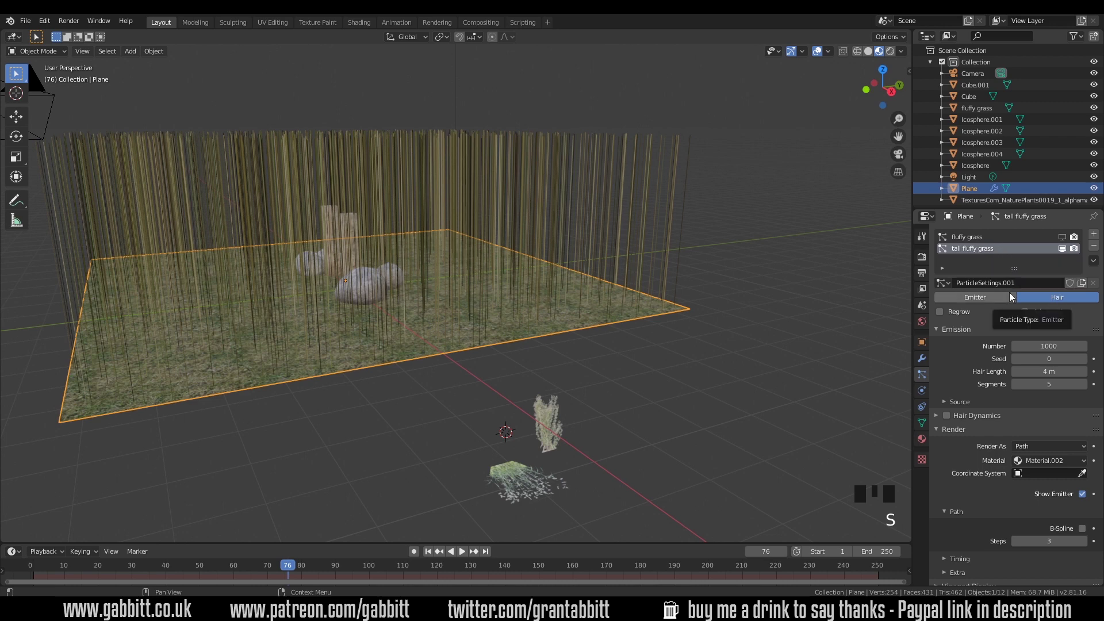
- Render the tall fluffy grass particles as Object, using the TexturesCom_NaturePlants0019_1_alphamasked_S image plane as the instance object
click(1044, 448)
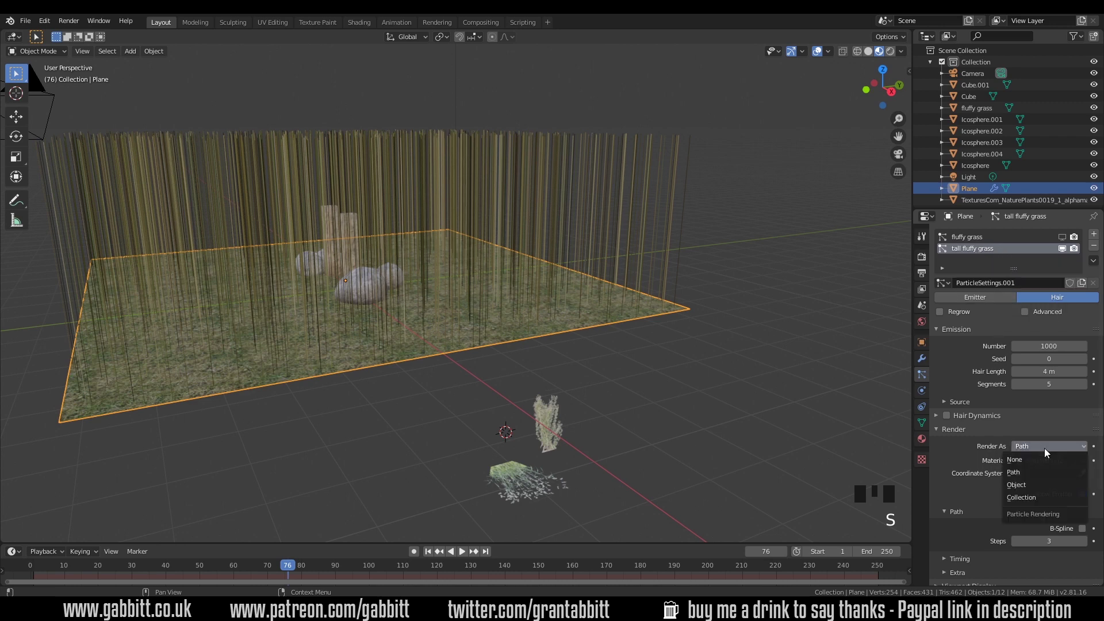
click(1037, 484)
scroll(1064, 448, down, 4)
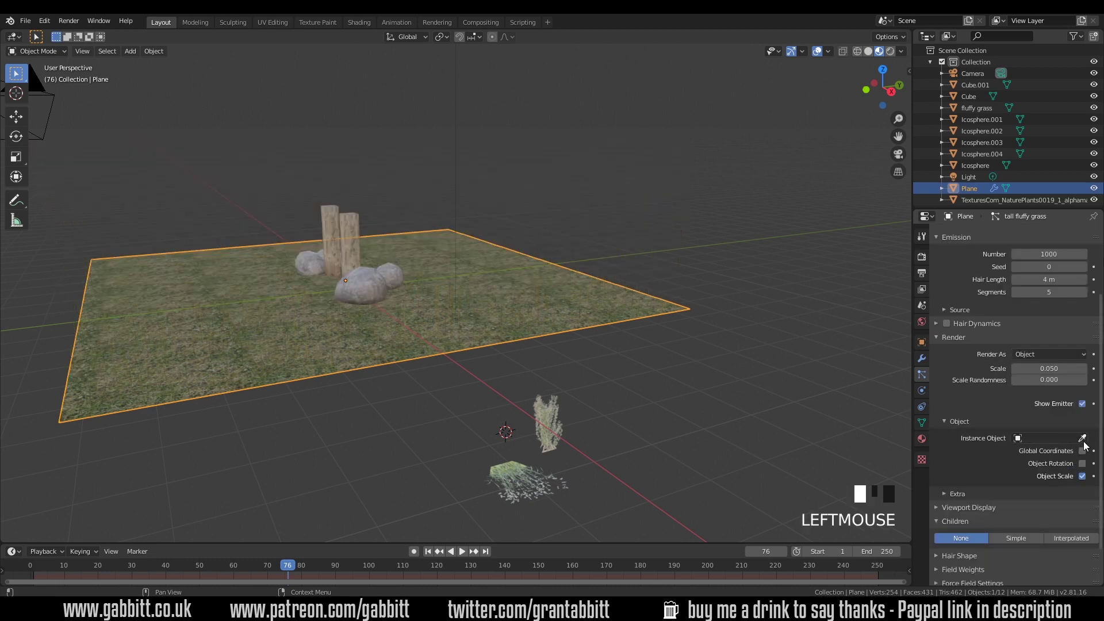
click(1082, 438)
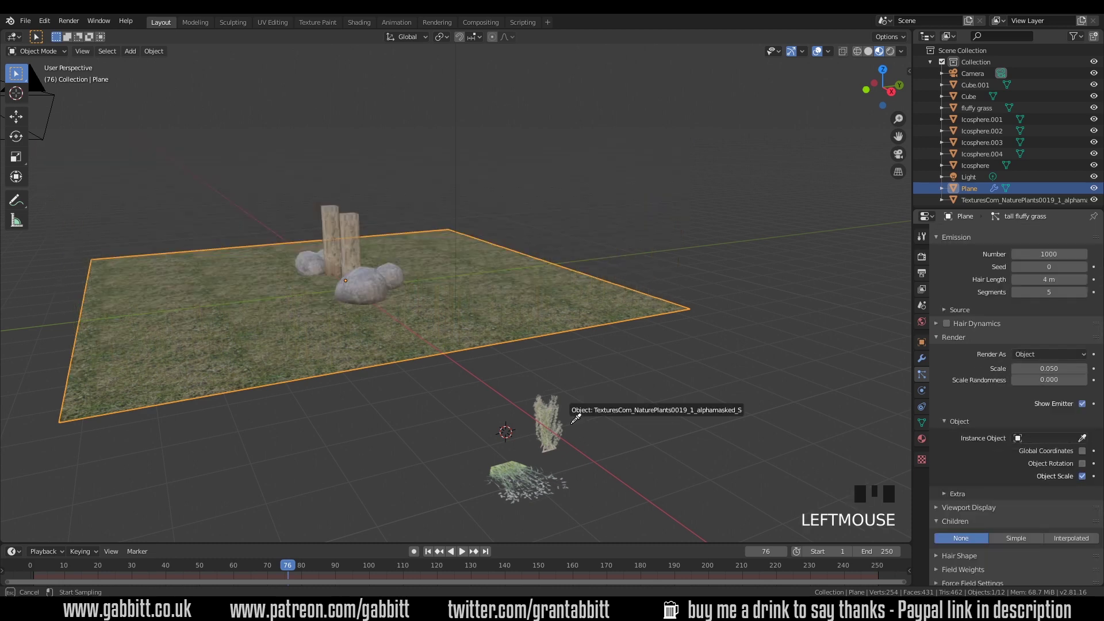
click(547, 419)
scroll(428, 391, up, 3)
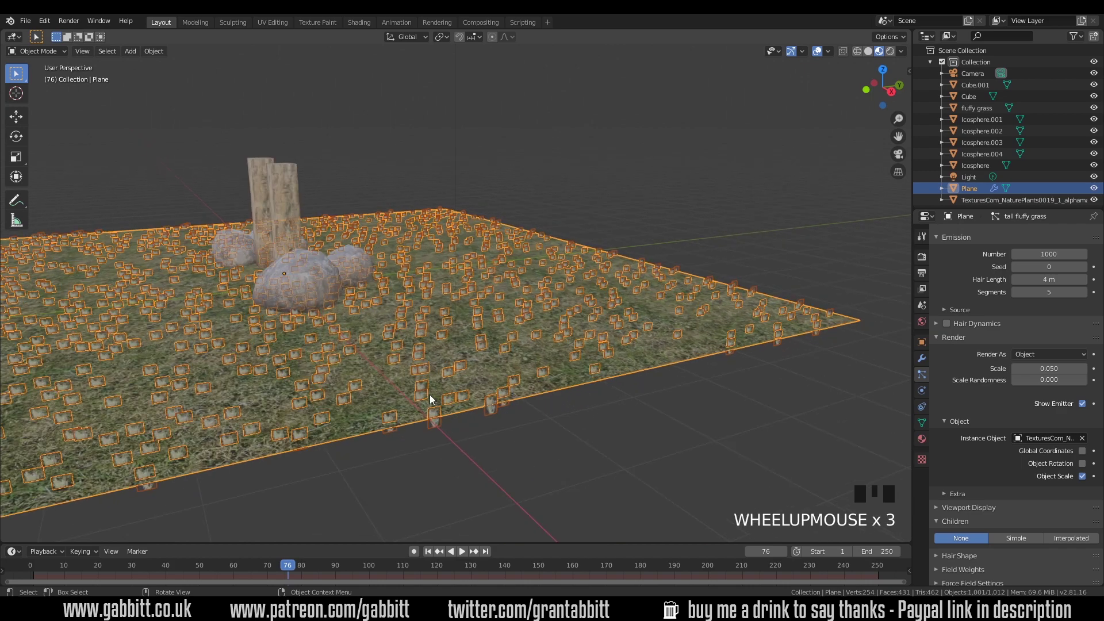
middle_drag(430, 395, 439, 391)
scroll(818, 465, down, 1)
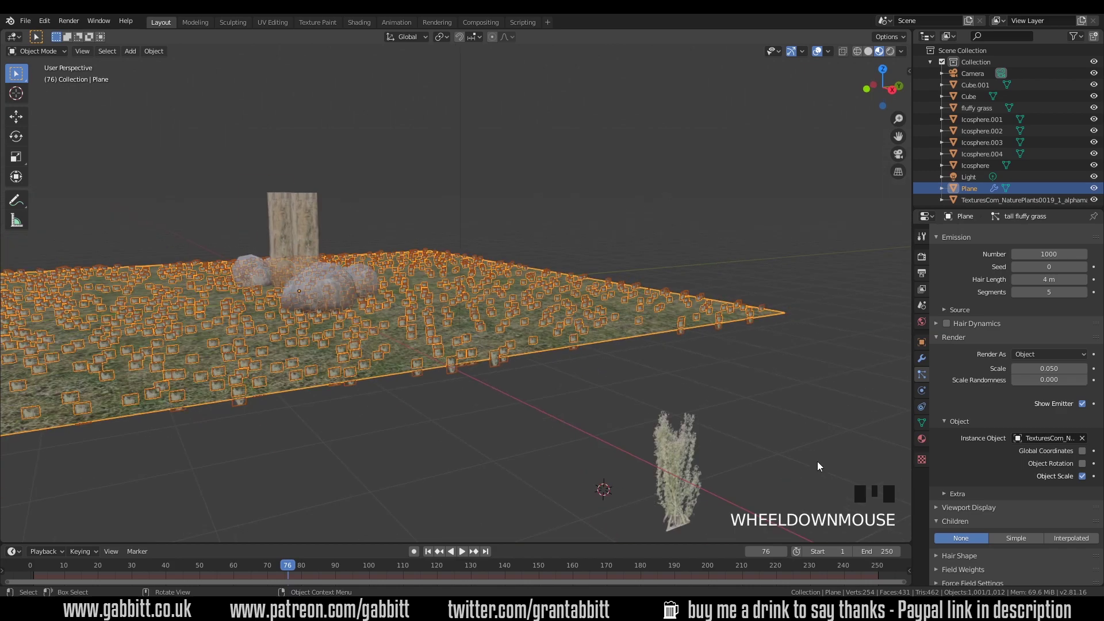
- Move only the origin of the plant image plane down along the global Z axis to the base of the plant
click(675, 465)
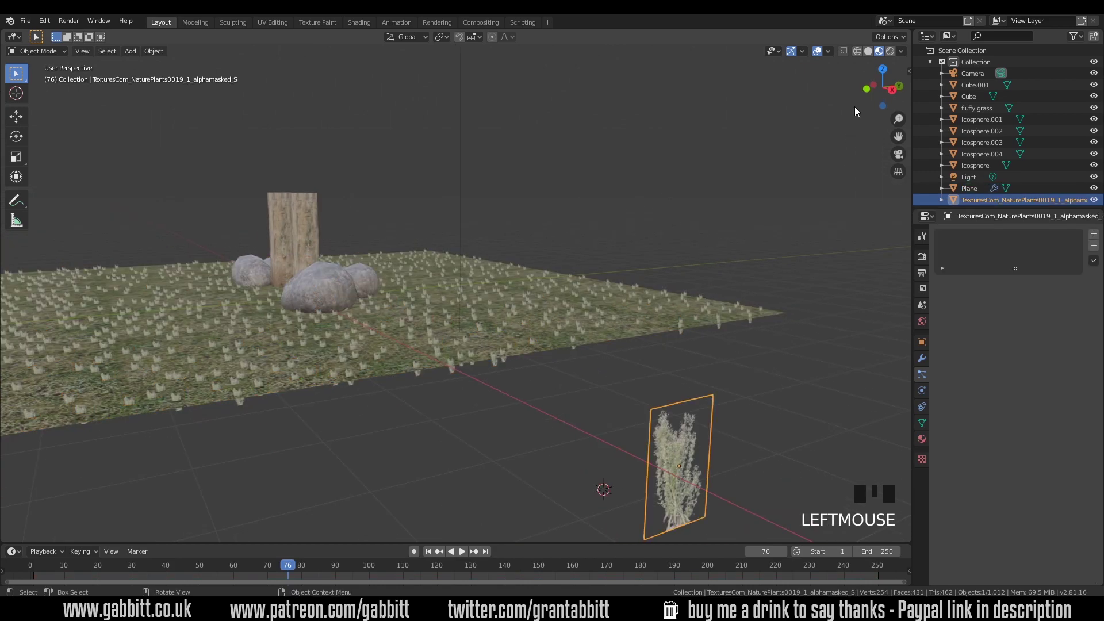
click(898, 39)
click(931, 84)
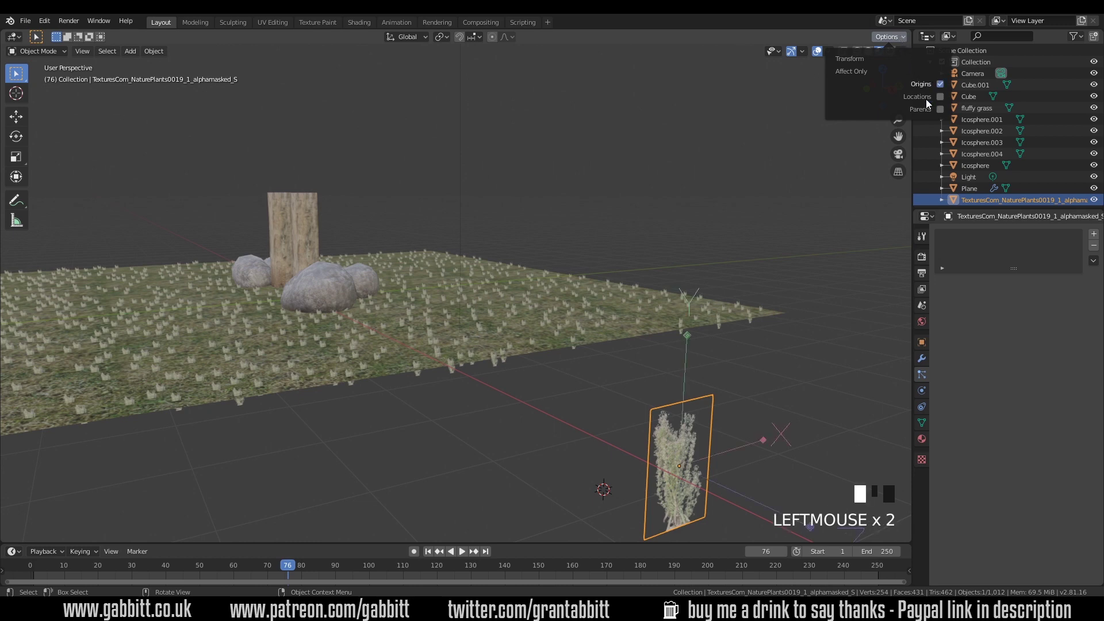
key(g)
key(z)
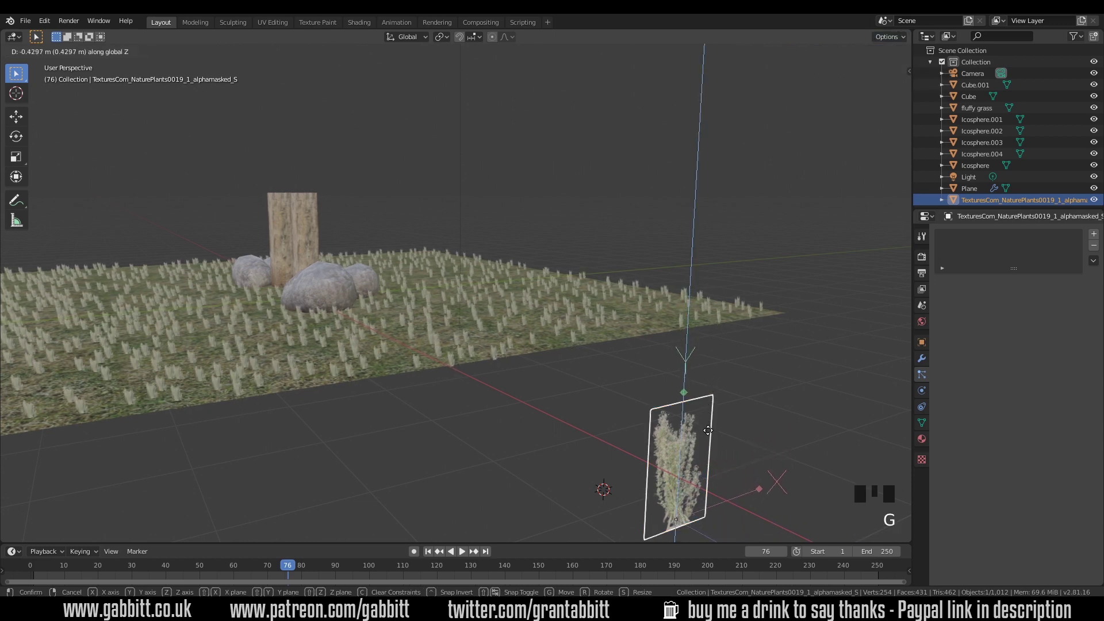
click(710, 439)
click(901, 38)
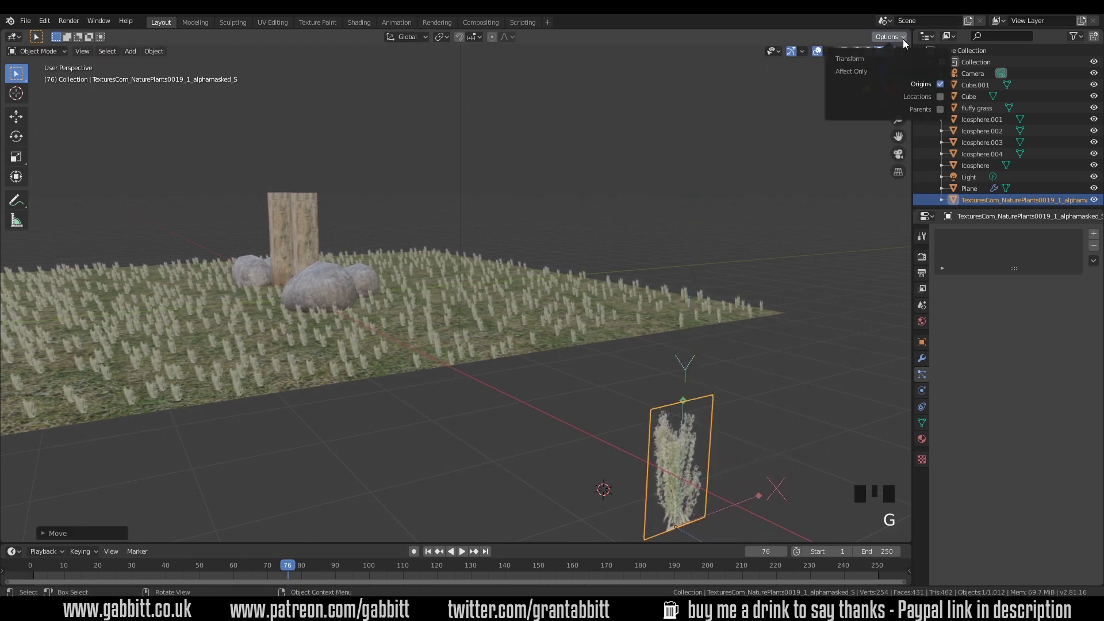
click(931, 84)
shift+middle_drag(862, 149, 837, 96)
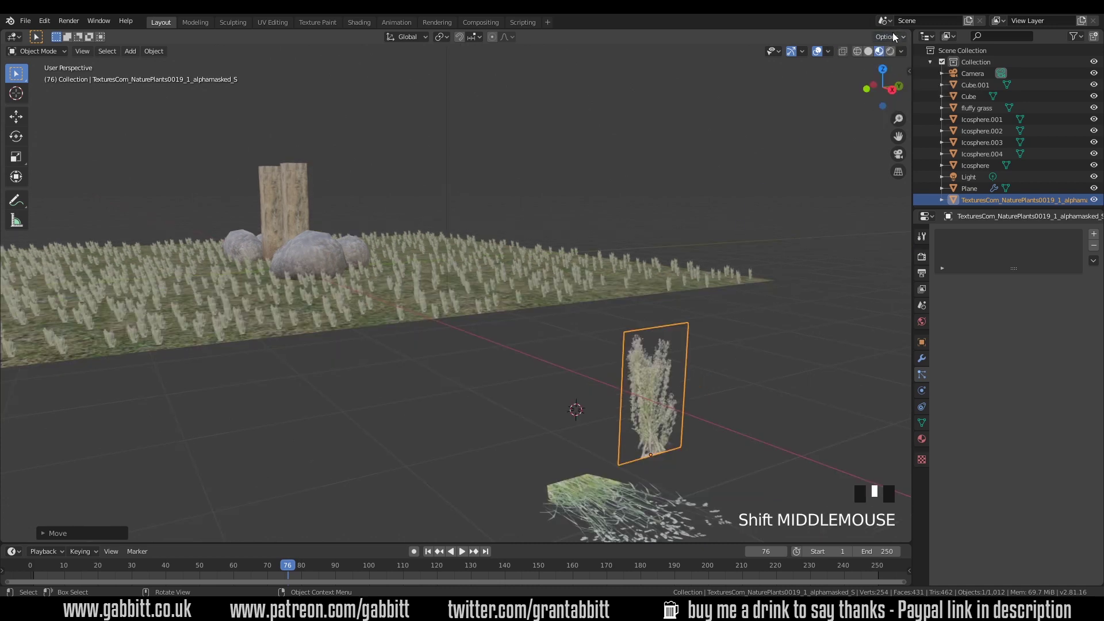
- Give the ground plane's tall fluffy grass Interpolated children with a display amount of 1 and a render amount of 1
click(585, 275)
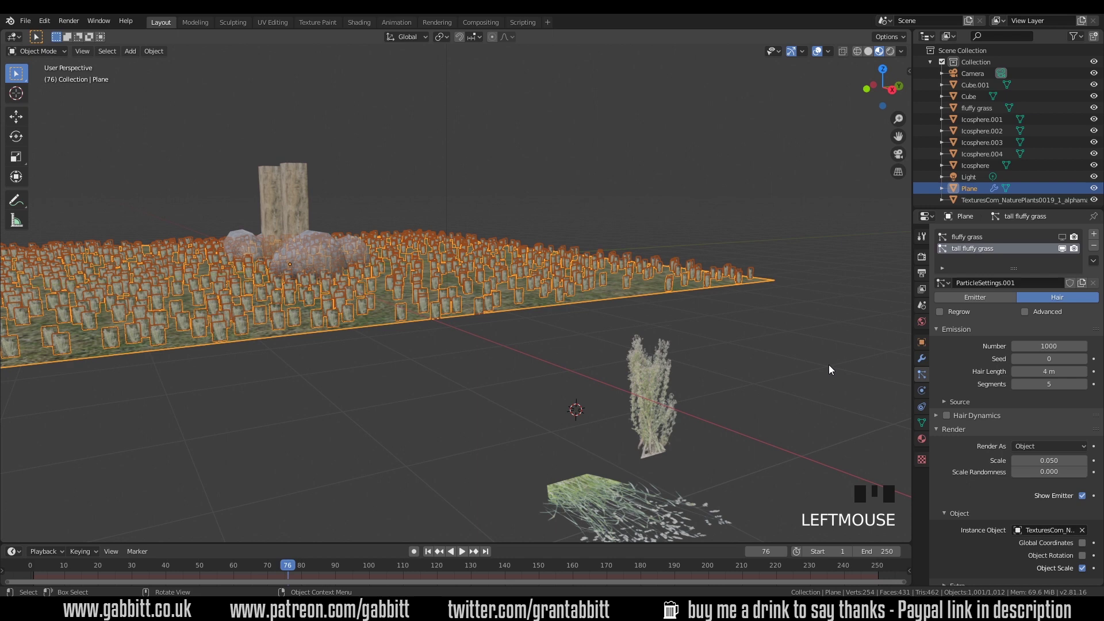
scroll(976, 468, down, 5)
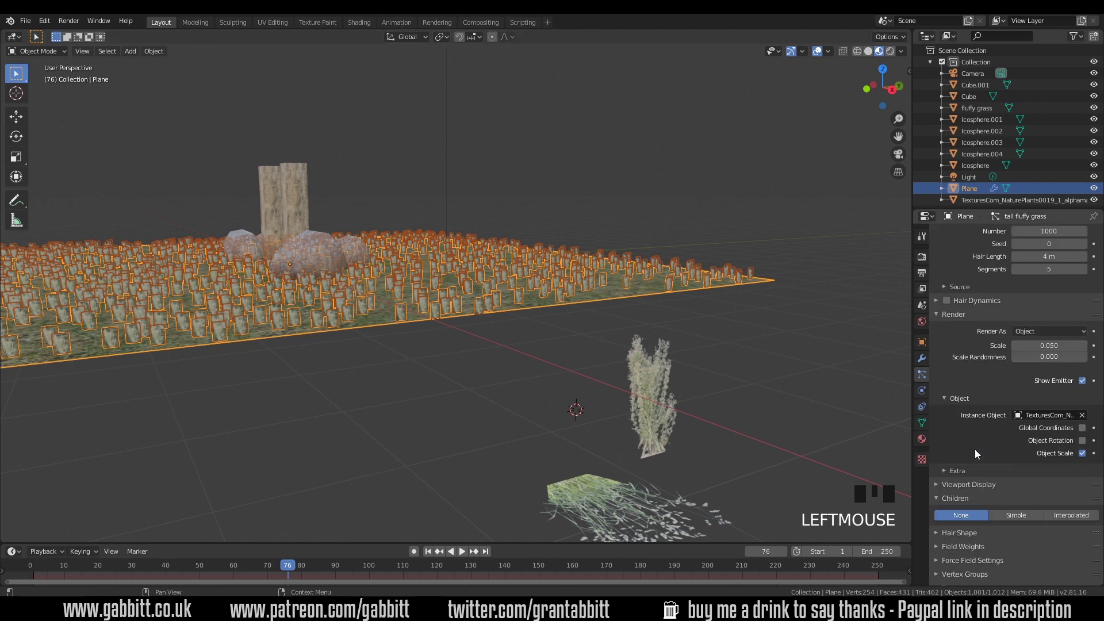
scroll(968, 485, down, 1)
click(1077, 494)
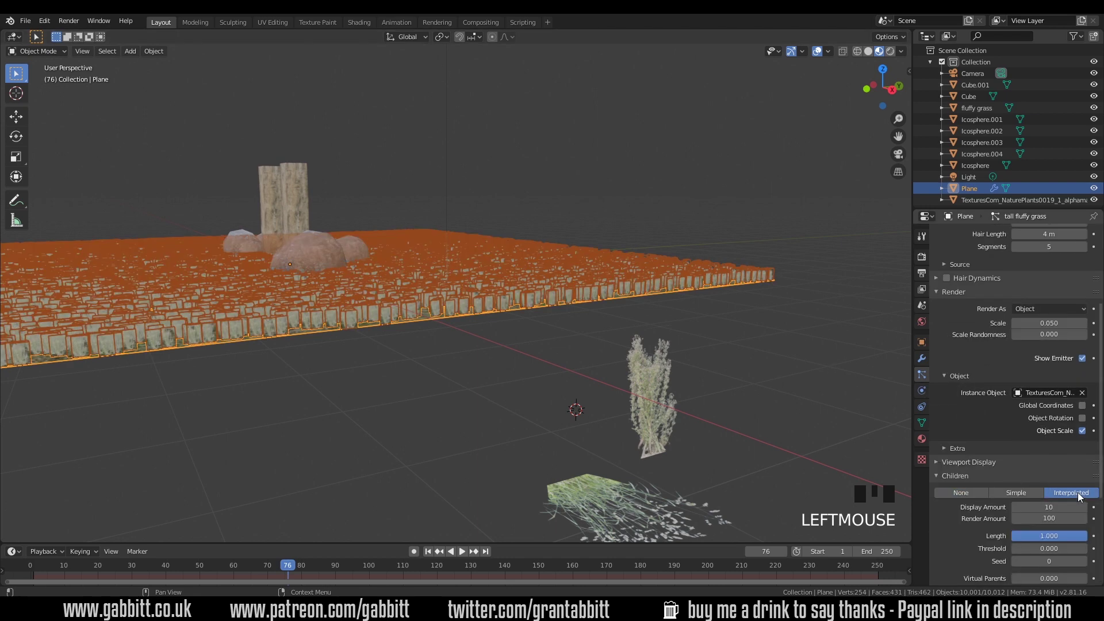
scroll(1079, 496, down, 2)
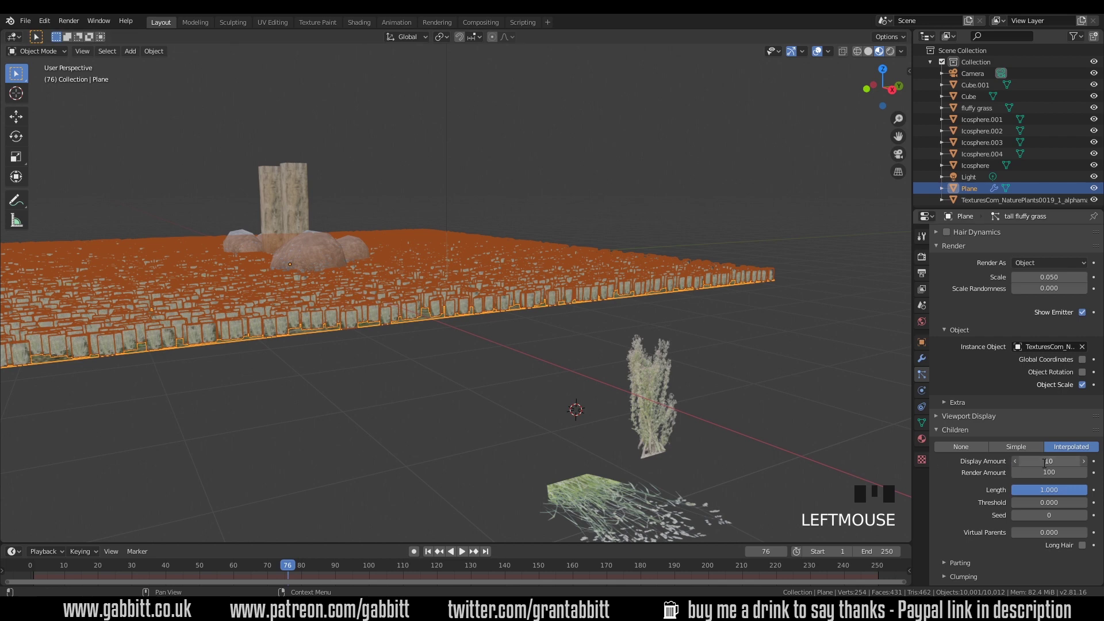
click(1045, 461)
key(Return)
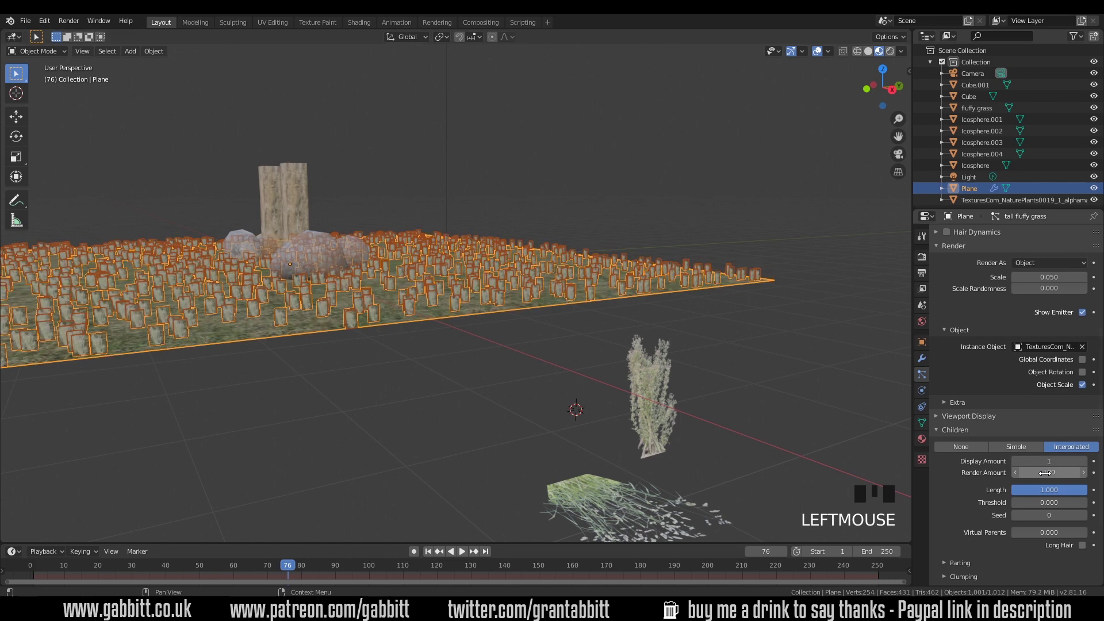
click(1045, 473)
text(1)
key(Return)
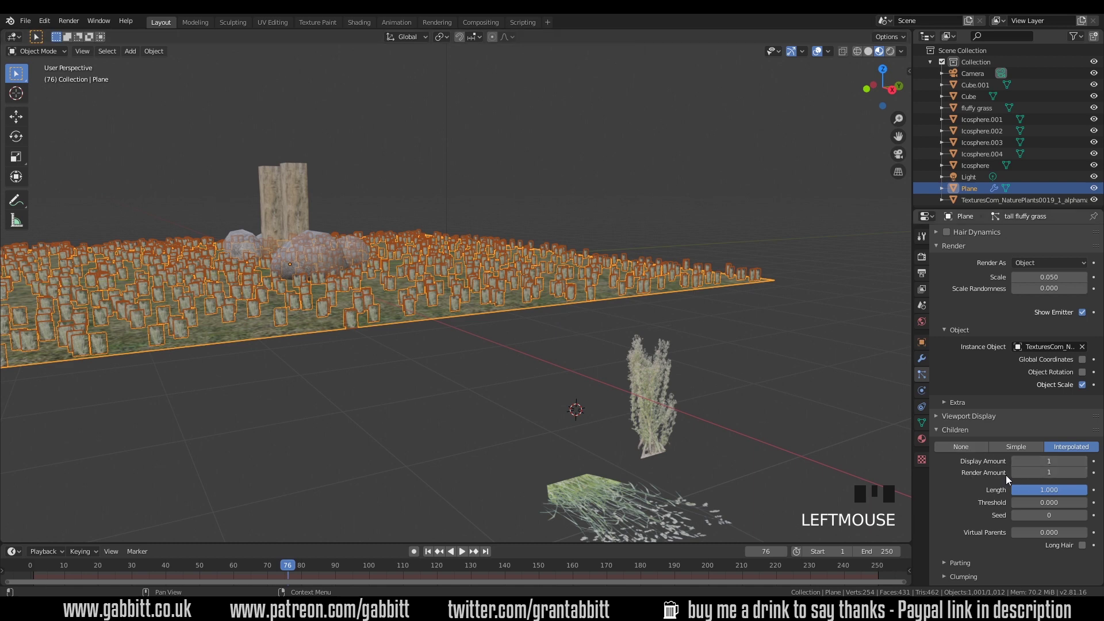
- Set the tall fluffy grass render scale to 0.160 and its scale randomness to 0.739
scroll(991, 475, up, 3)
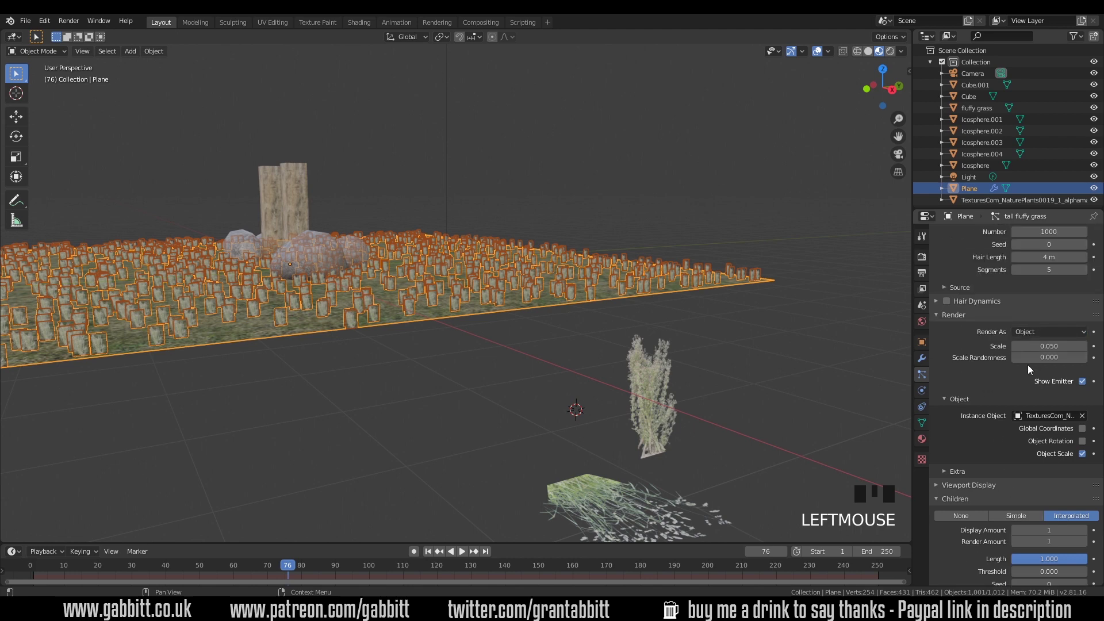
drag(1038, 350, 1086, 357)
scroll(1102, 355, up, 2)
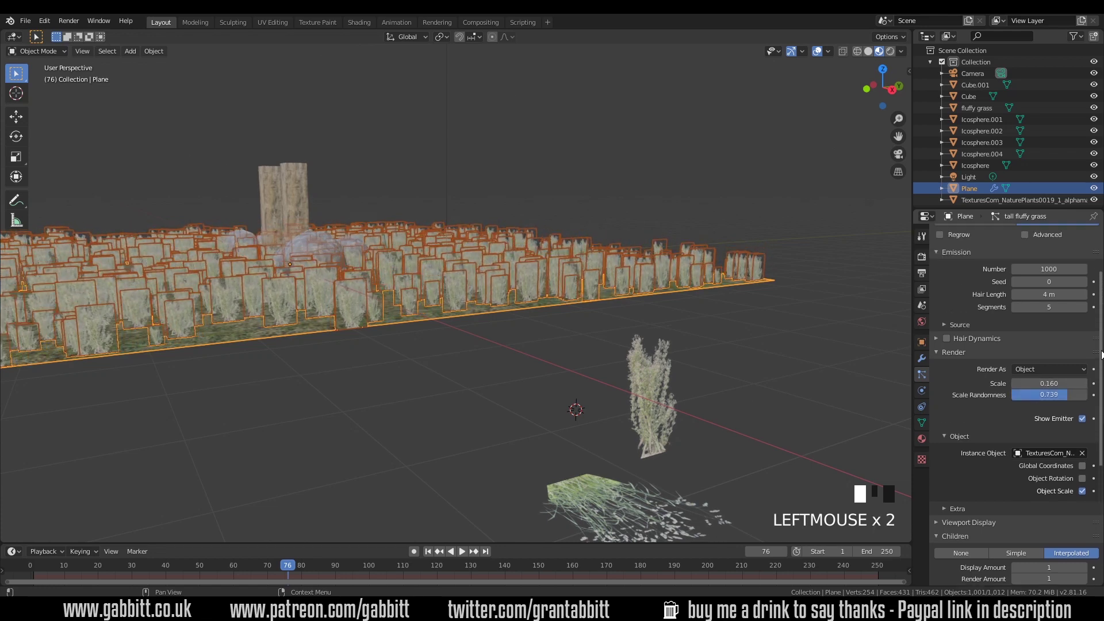
- With the fluffy grass shown again and viewport overlays hidden, set the tall fluffy grass scale to 0.230
scroll(1101, 354, up, 2)
click(1063, 237)
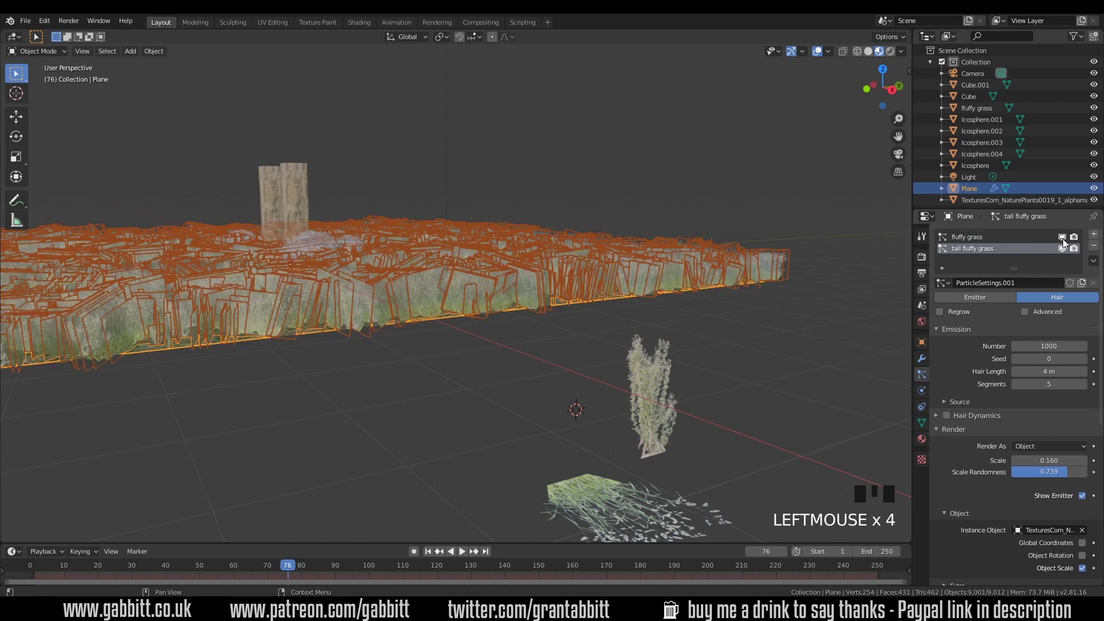
click(819, 51)
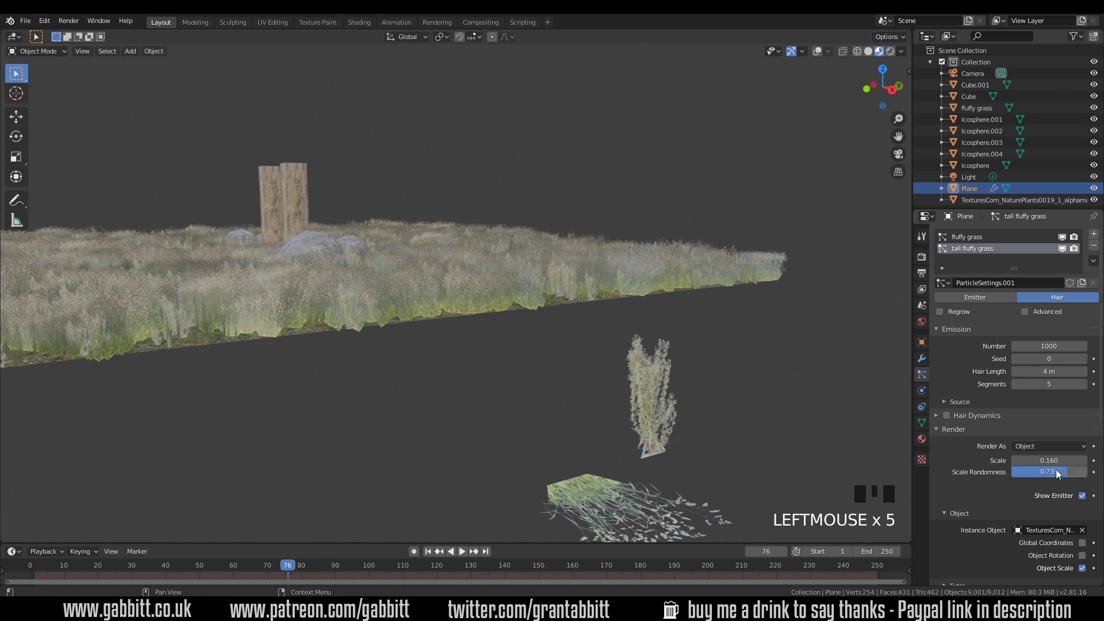
drag(1058, 460, 1073, 460)
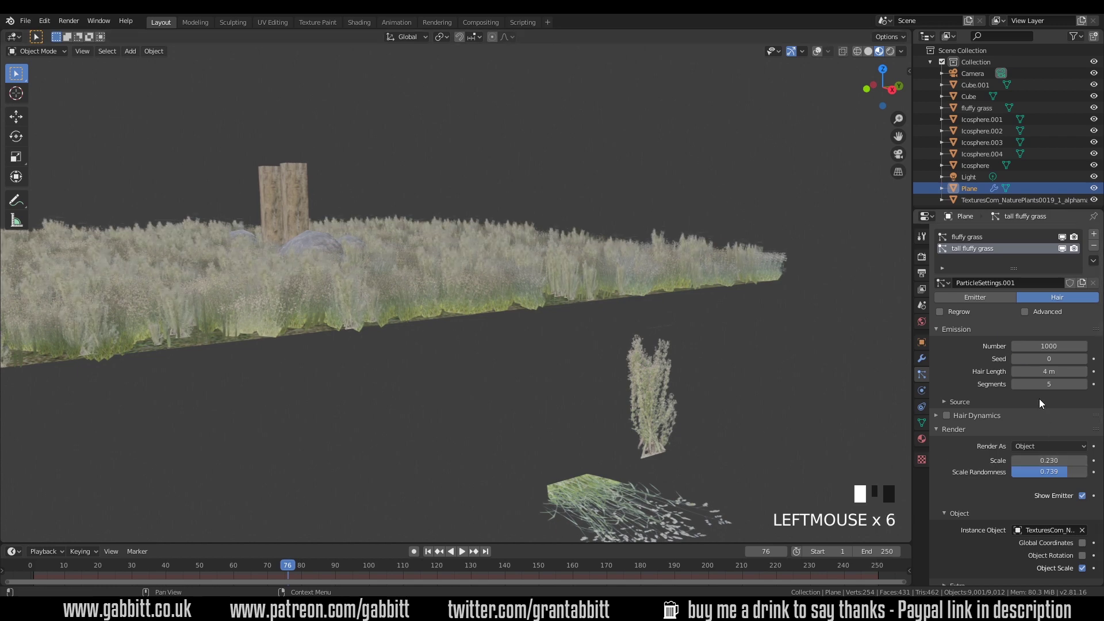
- Reduce the hair length of the fluffy grass particle system to 2.93 m
click(974, 236)
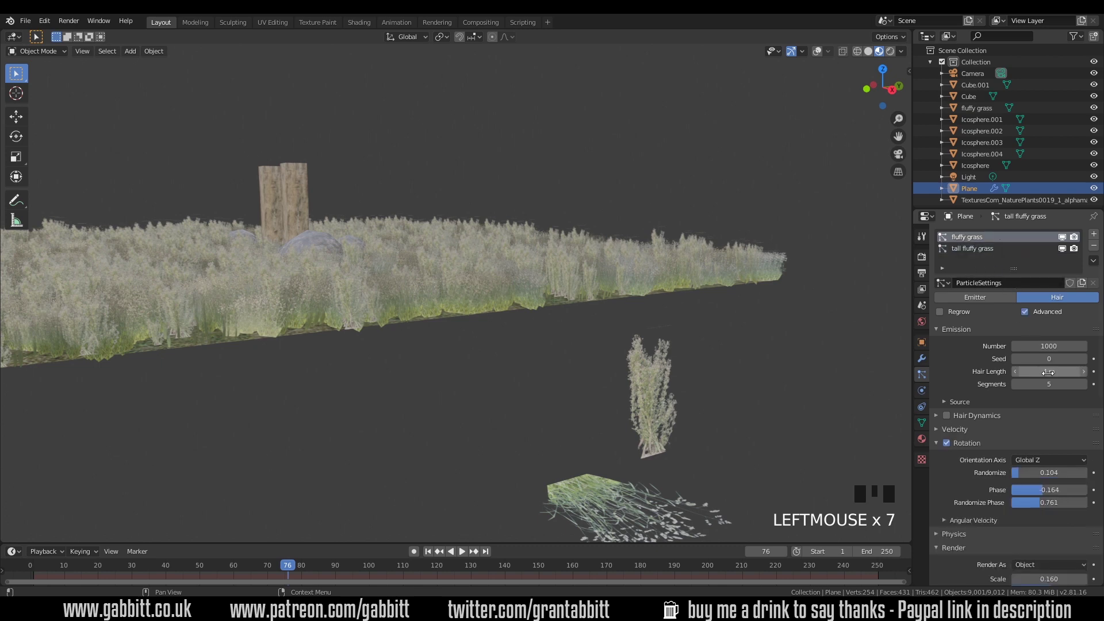
click(1014, 371)
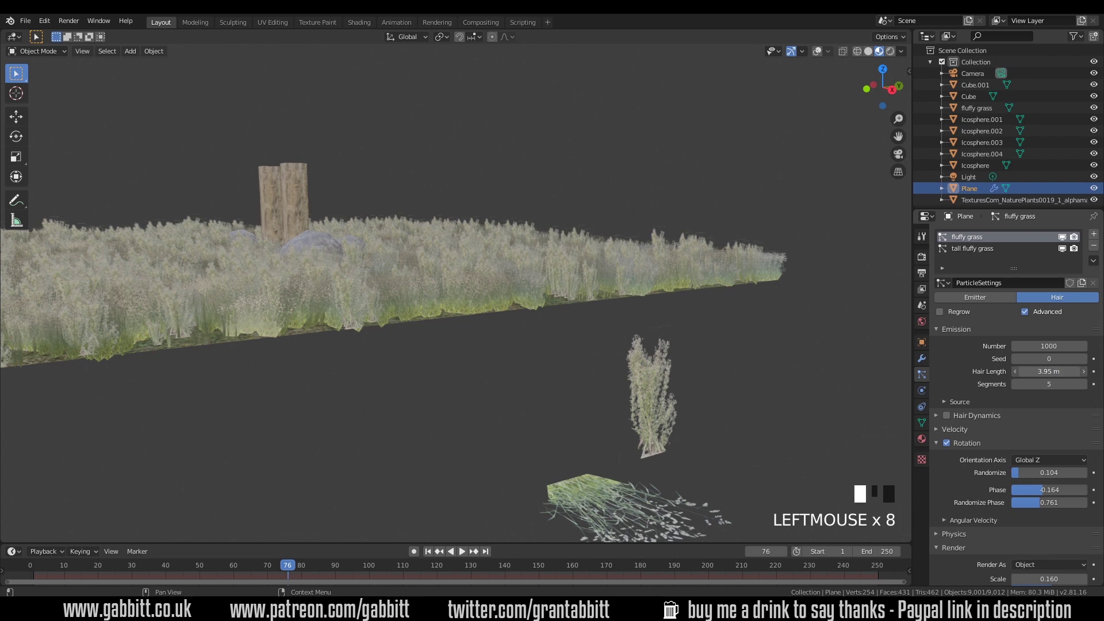
drag(1015, 371, 983, 371)
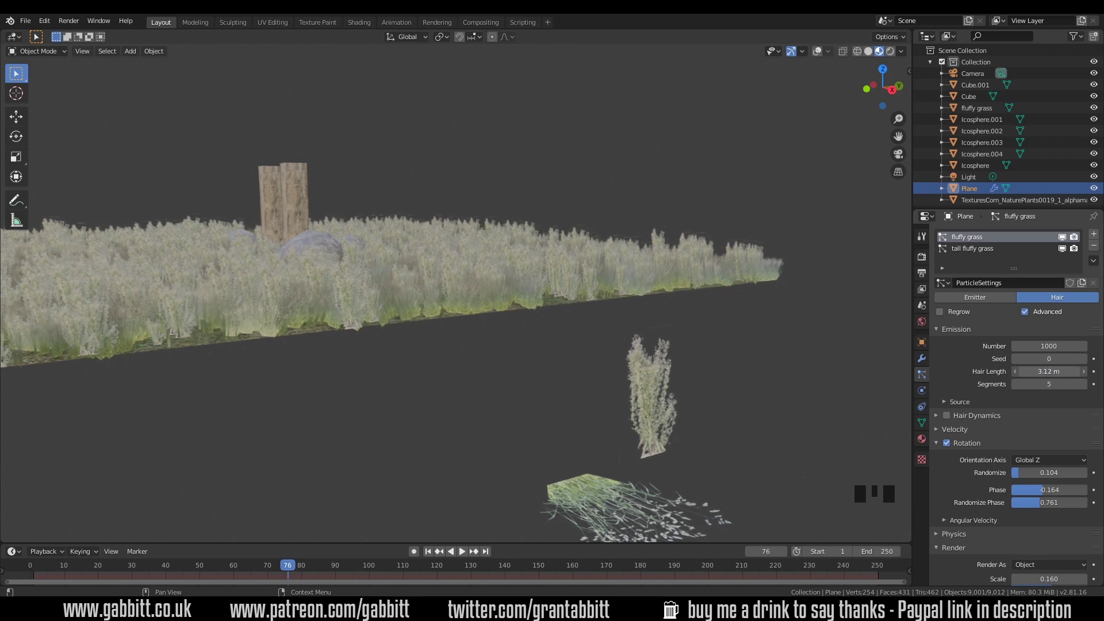
middle_drag(367, 299, 529, 404)
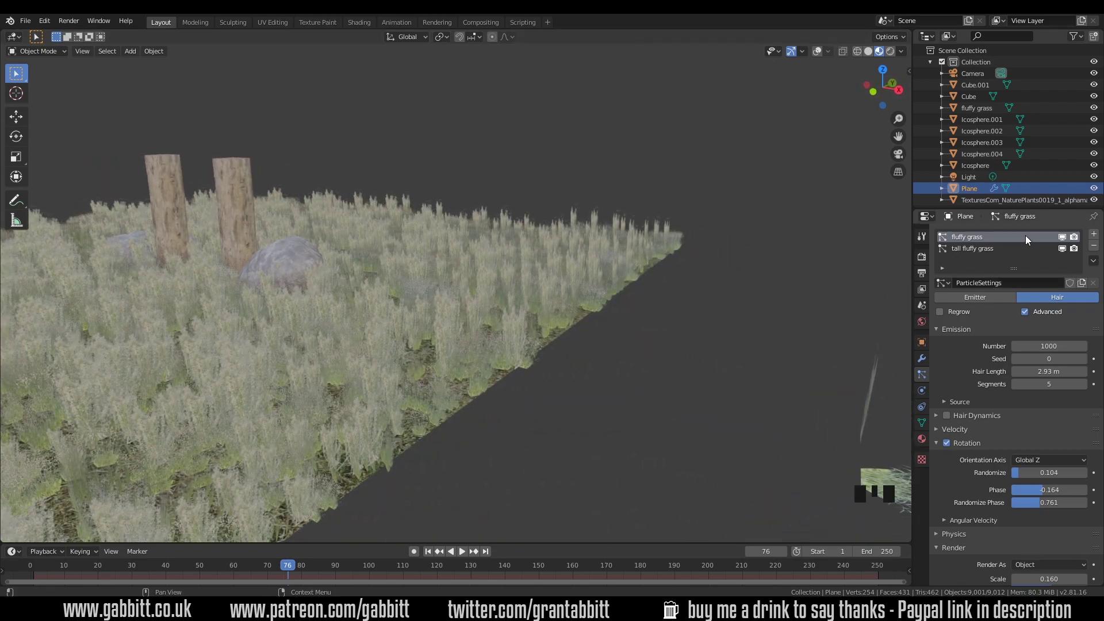
- Hide the fluffy grass in the viewport and enable Advanced and Rotation for the tall fluffy grass system
click(1061, 238)
middle_drag(392, 391, 694, 320)
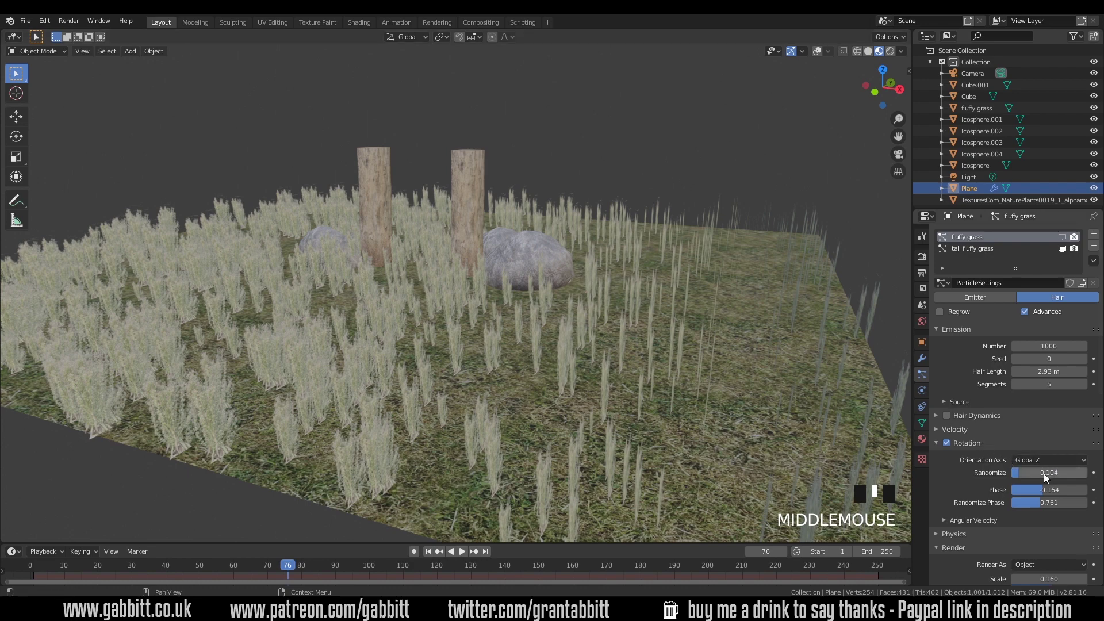
click(975, 251)
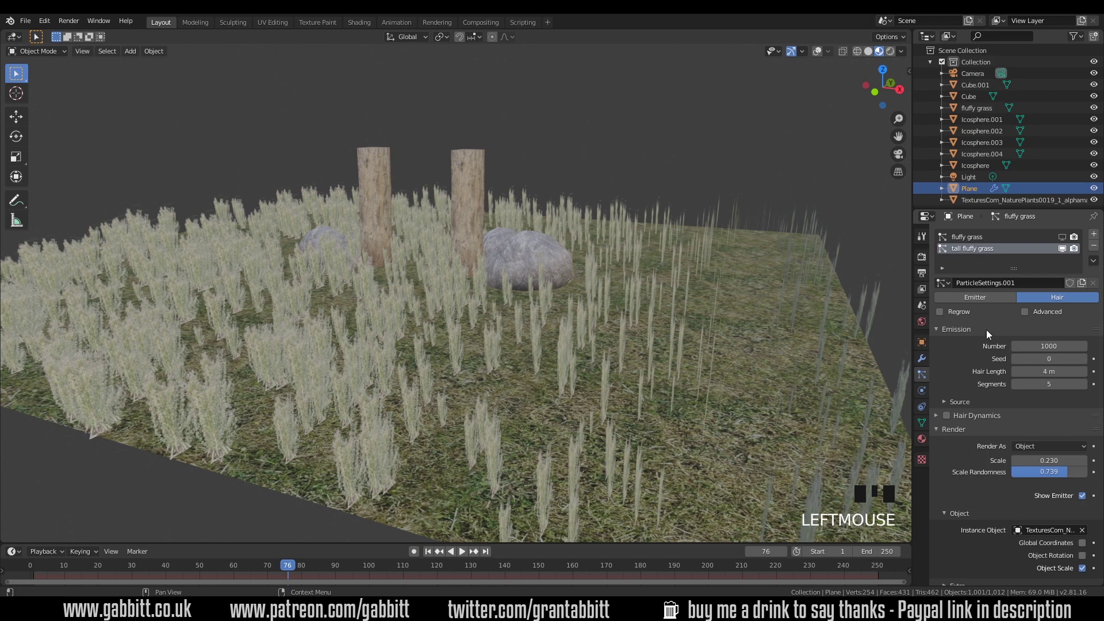
click(1025, 312)
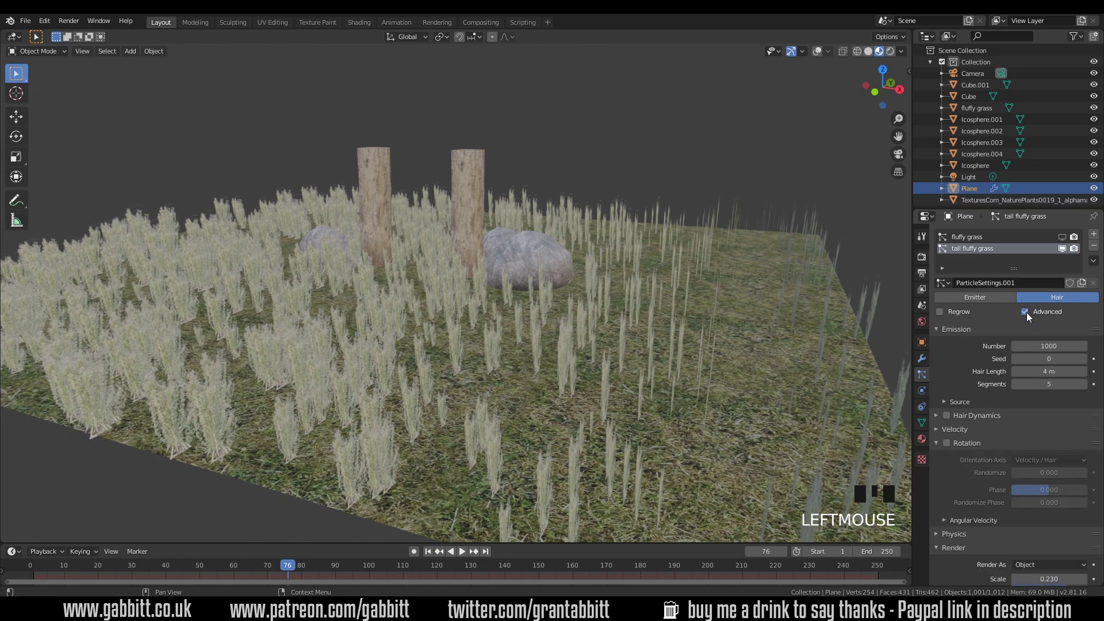
click(946, 443)
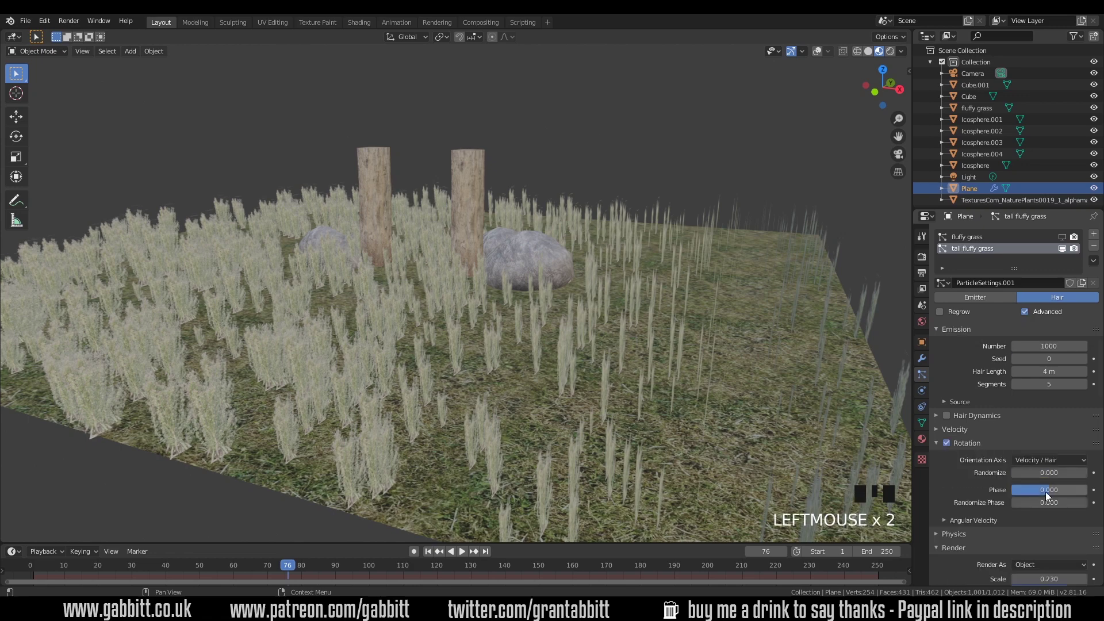
- Set the tall fluffy grass rotation phase to -0.358 and randomize phase to 0.463, and show the fluffy grass in the viewport again
drag(1045, 490, 979, 490)
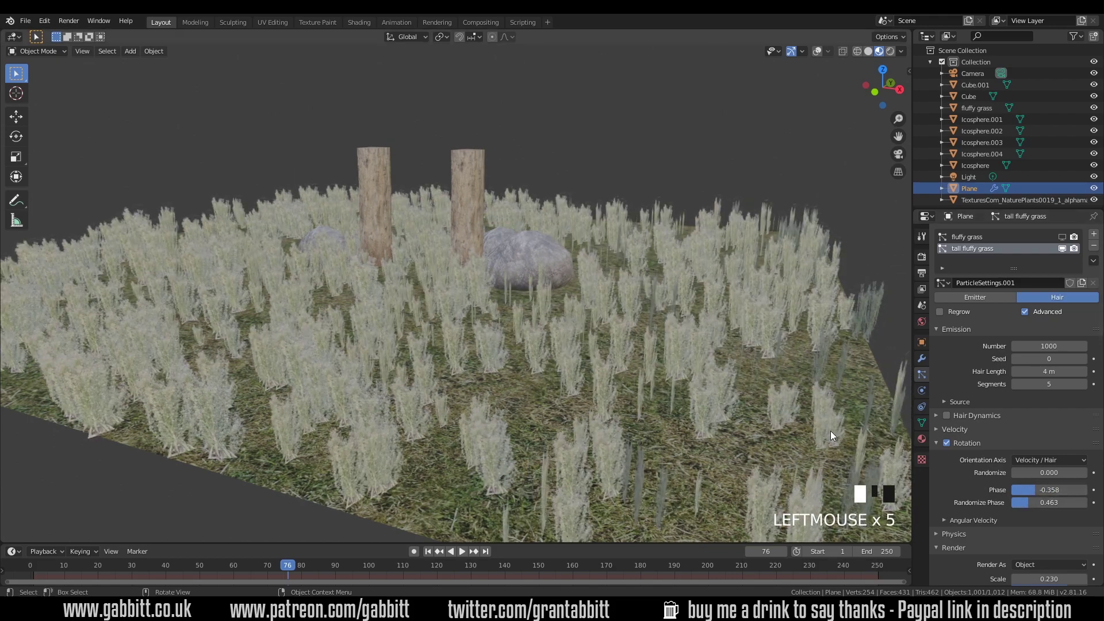
middle_drag(830, 430, 862, 385)
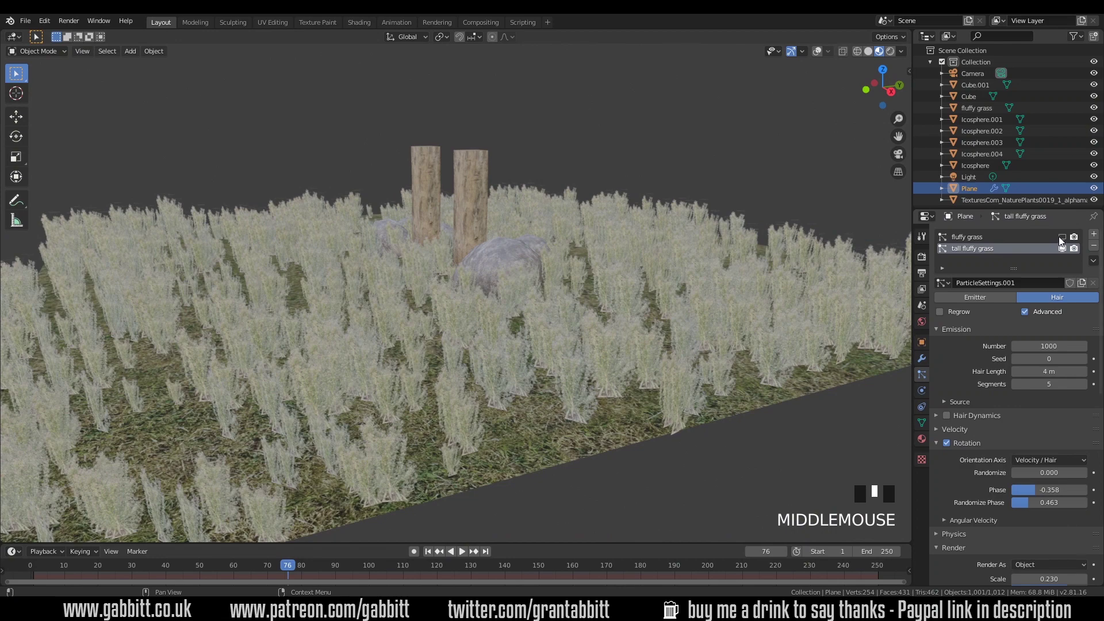
click(1062, 237)
mouse_move(578, 365)
middle_down()
mouse_move(602, 367)
mouse_move(575, 371)
middle_up()
middle_drag(461, 383, 531, 382)
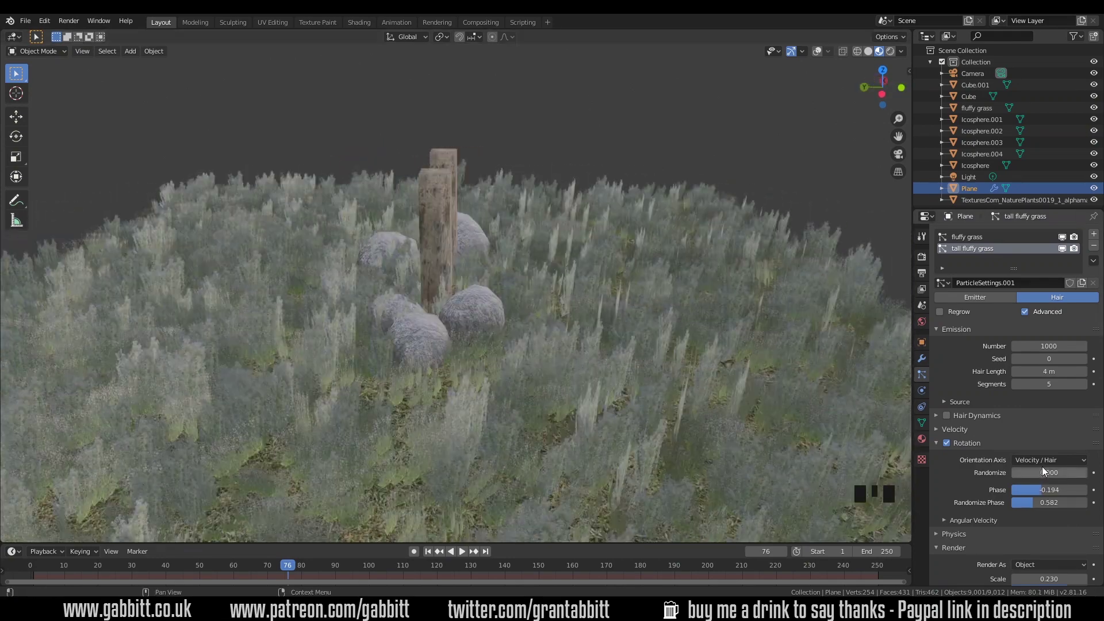
- Try Global Z as the tall fluffy grass orientation axis and adjust its randomize phase
click(1043, 460)
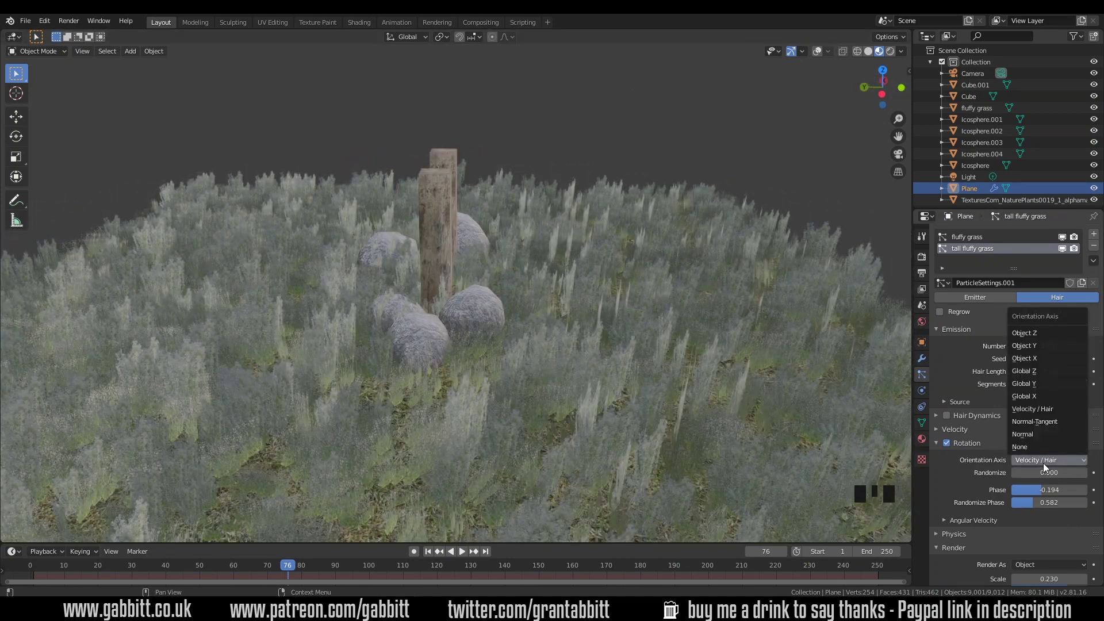
click(1046, 372)
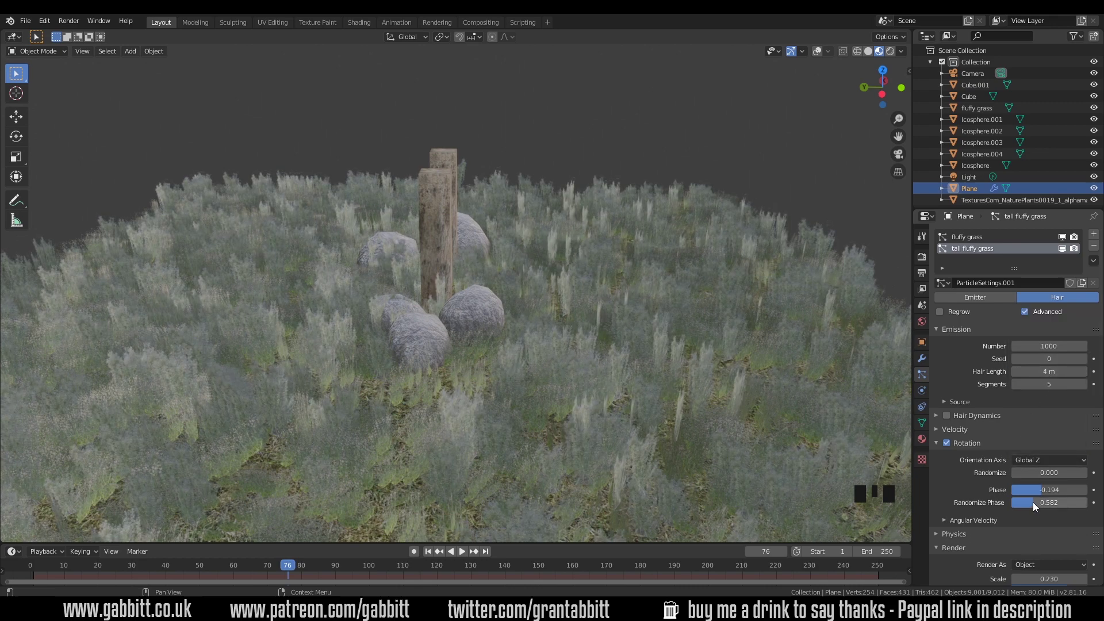
drag(1032, 502, 1056, 502)
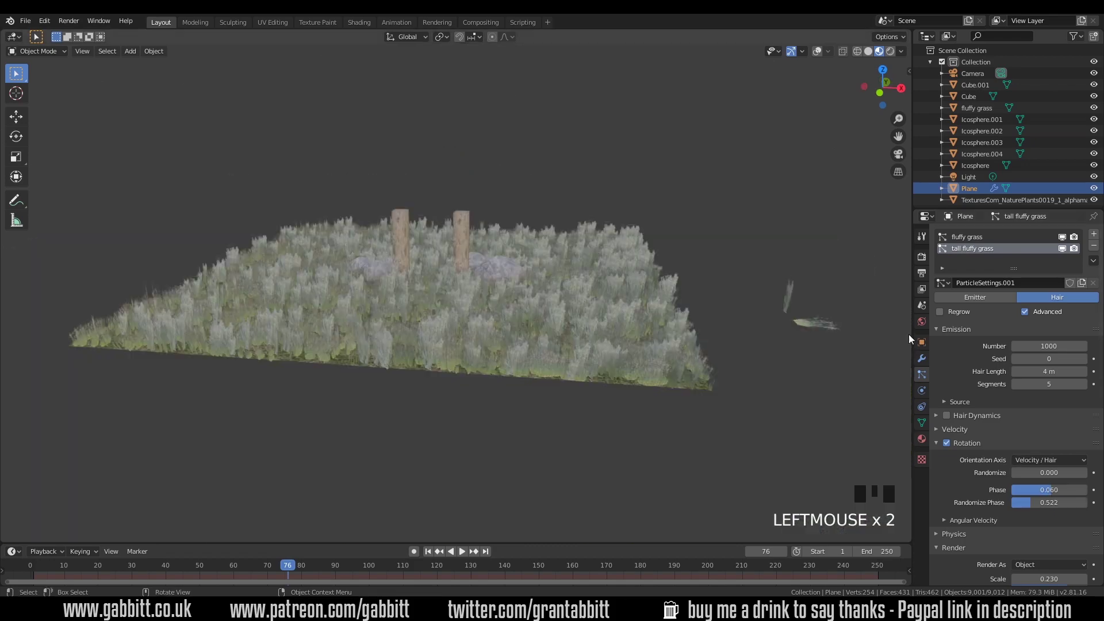
- Enable Object Rotation for the instance object of the tall fluffy grass system
scroll(1063, 444, down, 5)
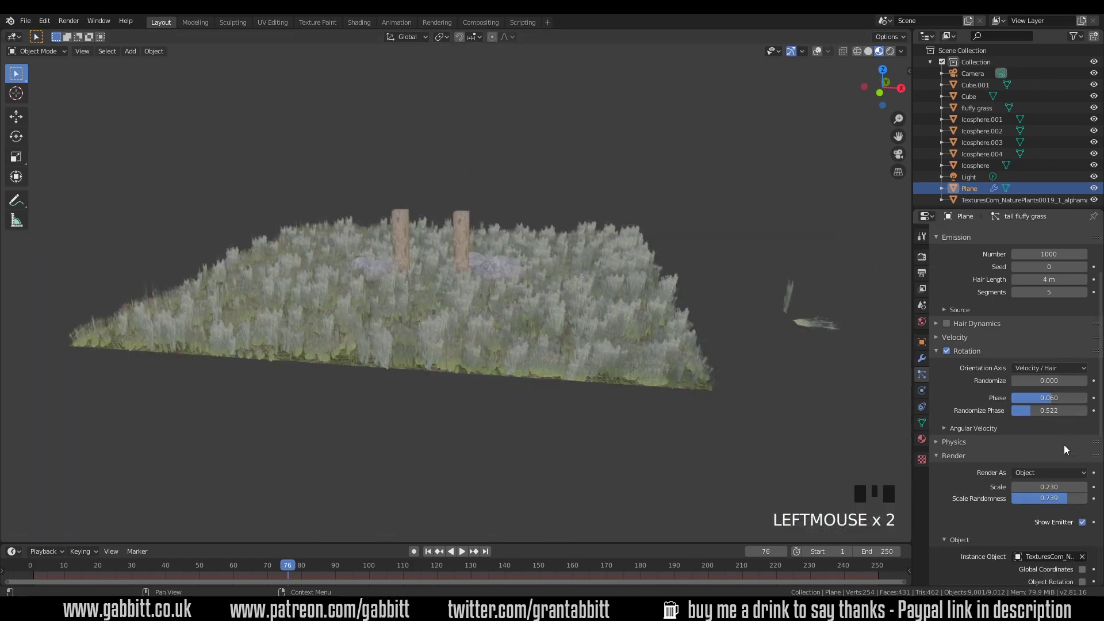
scroll(1063, 444, down, 4)
click(1081, 512)
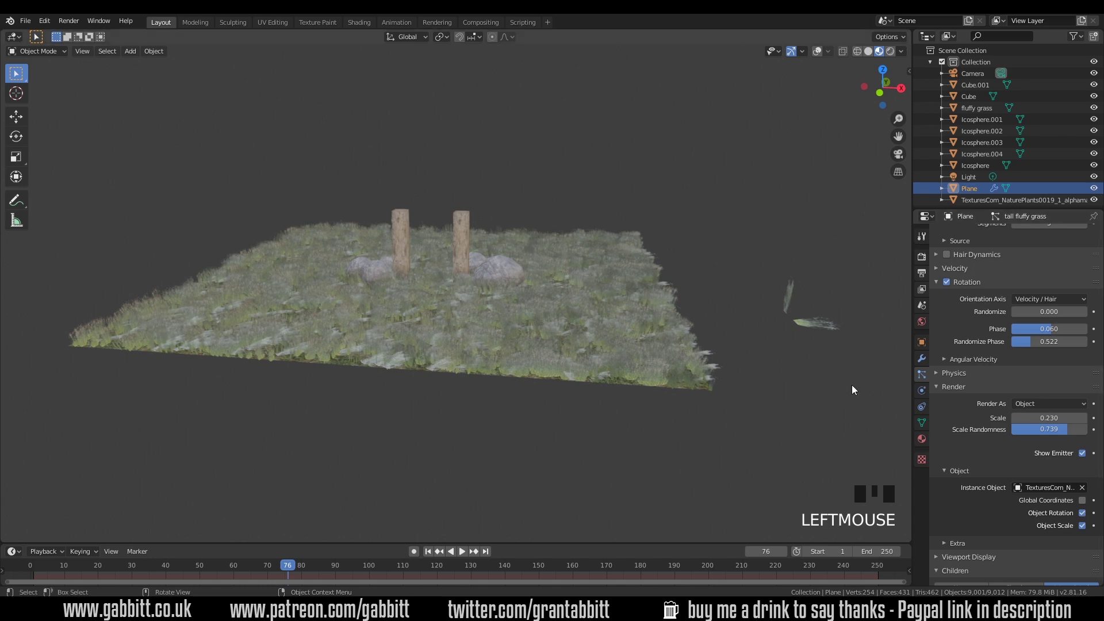
- Turn viewport overlays back on and rotate the tall grass source plane by 90 degrees so it lies flat
middle_drag(852, 389, 758, 371)
click(706, 362)
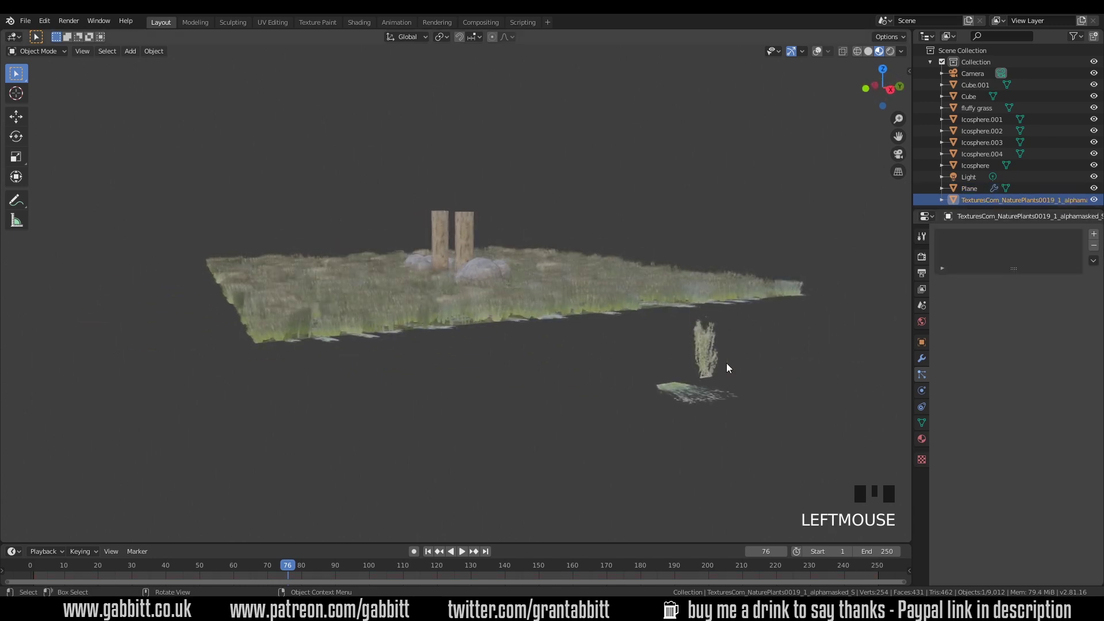
click(817, 51)
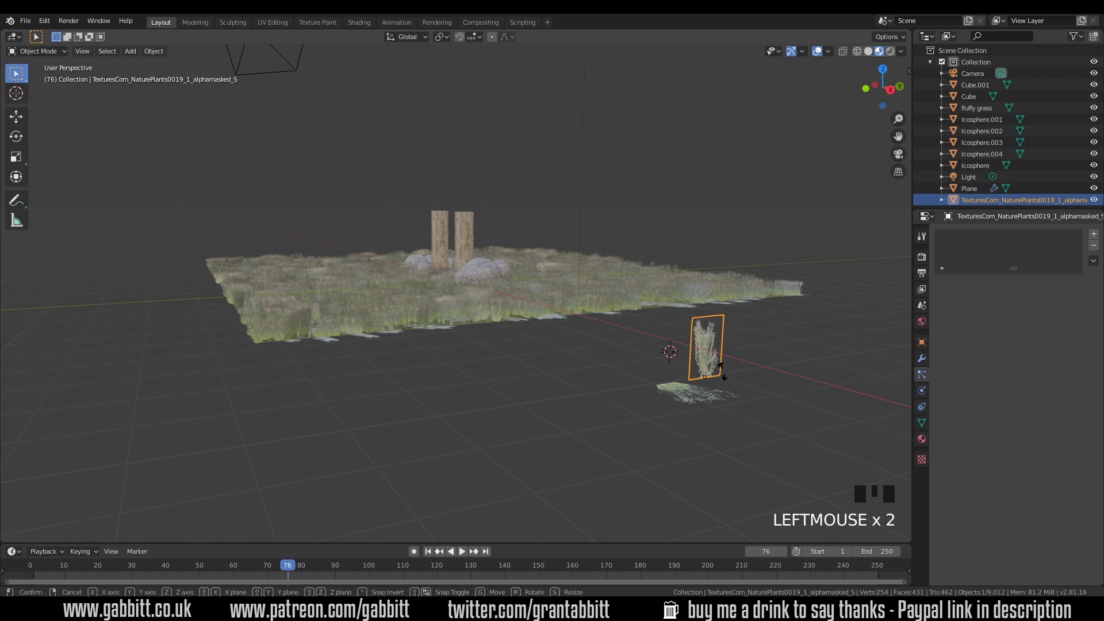
text(rx90)
key(Return)
- On the ground plane's tall fluffy grass, set phase 0.075, randomize phase 0.373, orientation axis Global Z and rotation randomize 0.112
middle_drag(684, 374, 626, 341)
click(626, 341)
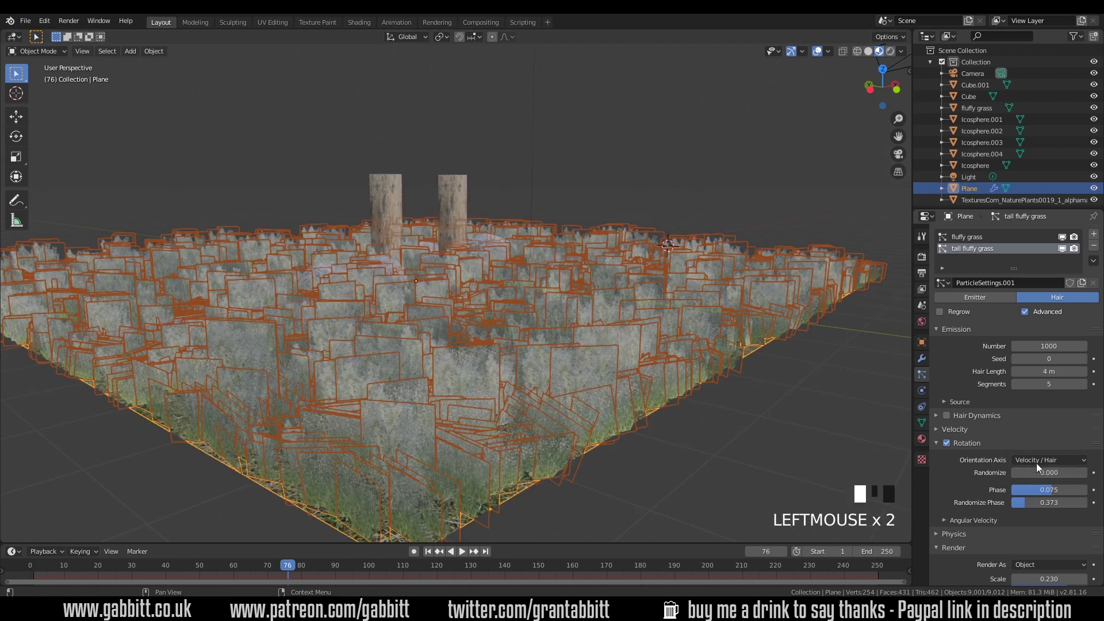
click(1036, 461)
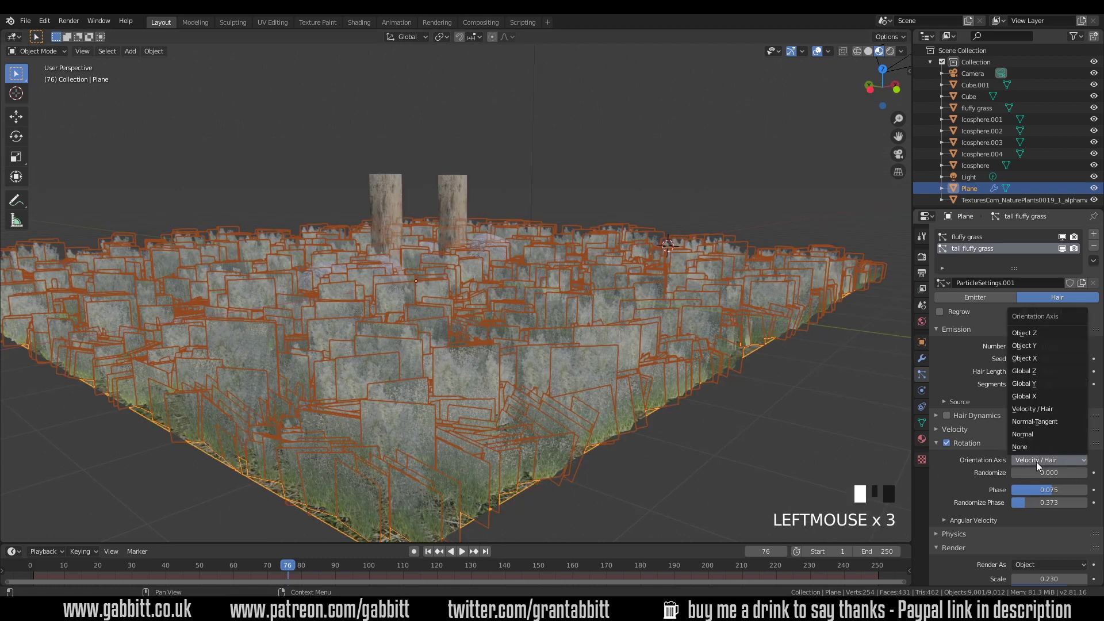
click(1029, 370)
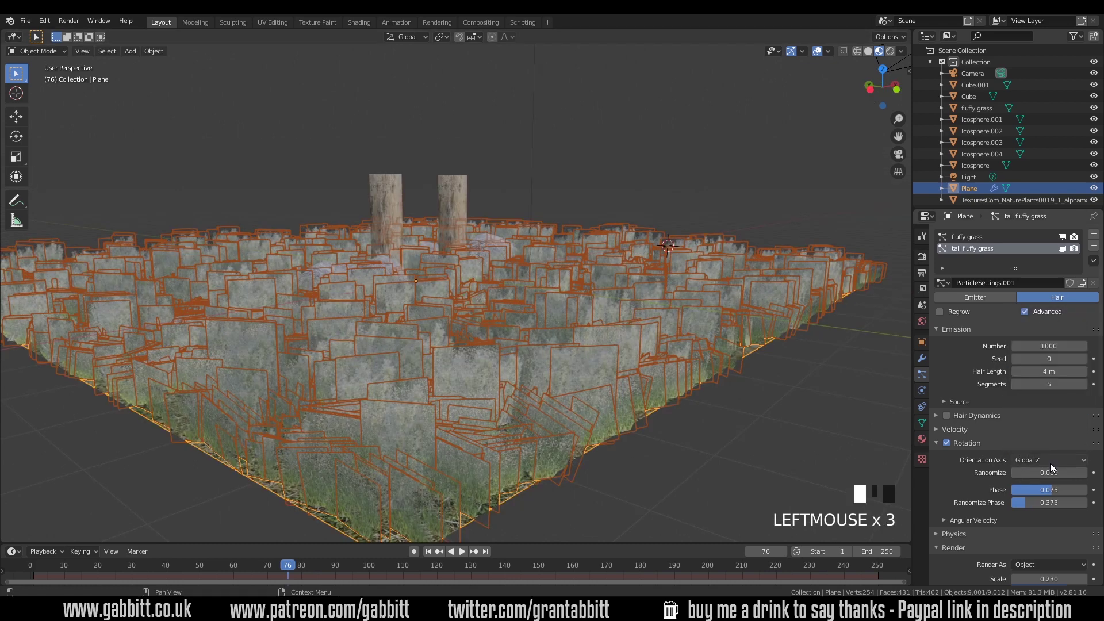
drag(1049, 473, 1062, 473)
scroll(1058, 559, down, 5)
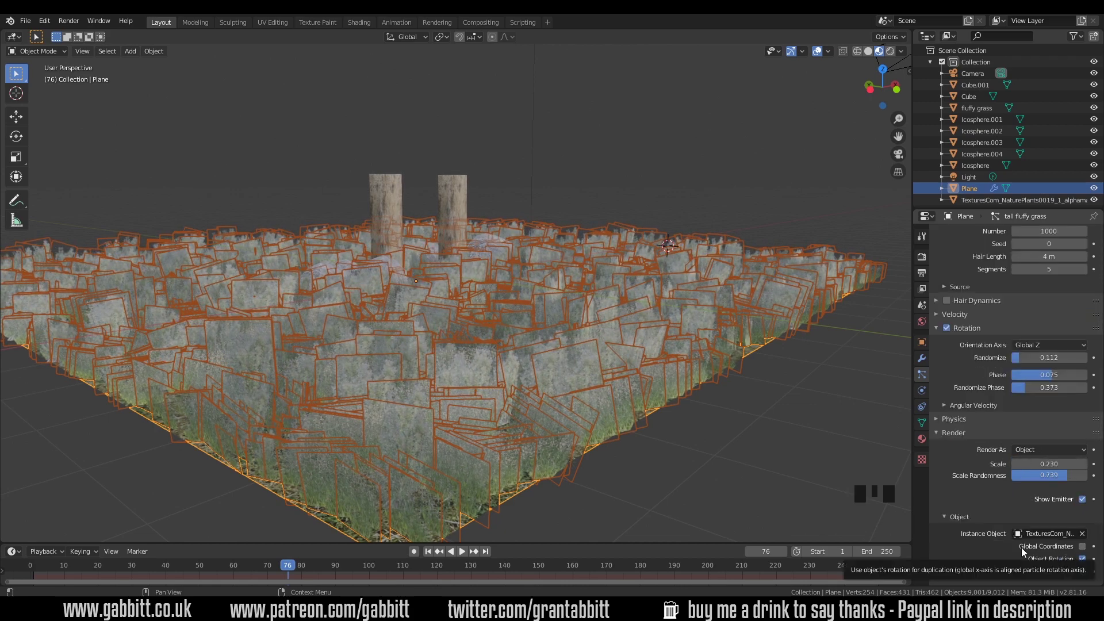
- Deselect the ground plane and import the image "very tall thin with flowers.png" as a plane
middle_drag(782, 435, 655, 399)
click(665, 244)
middle_drag(665, 243, 702, 379)
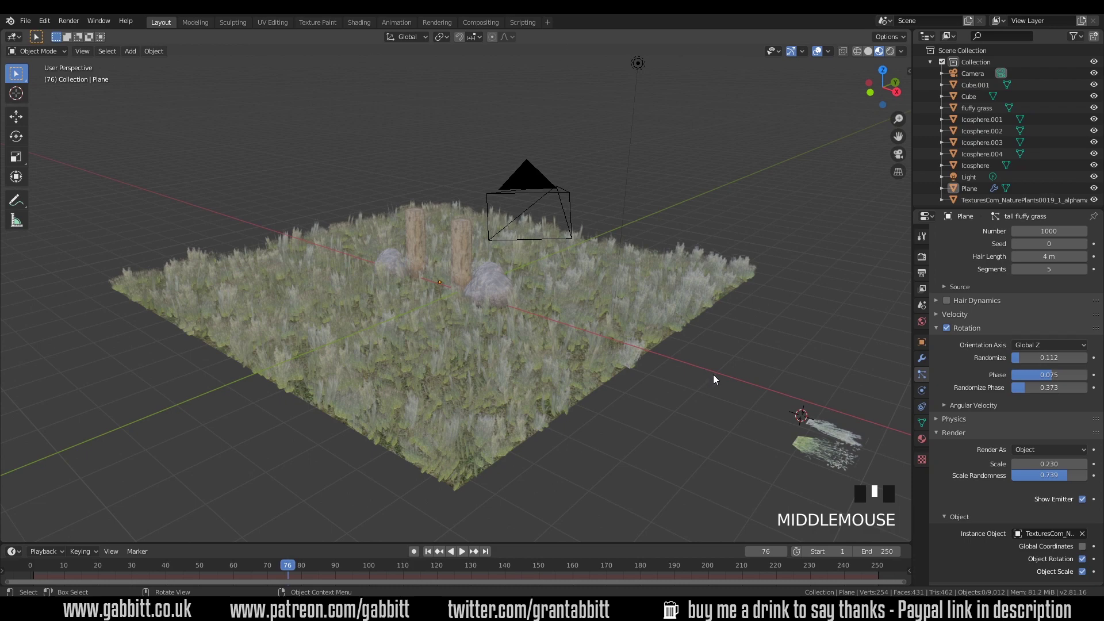
key(shift+a)
click(926, 400)
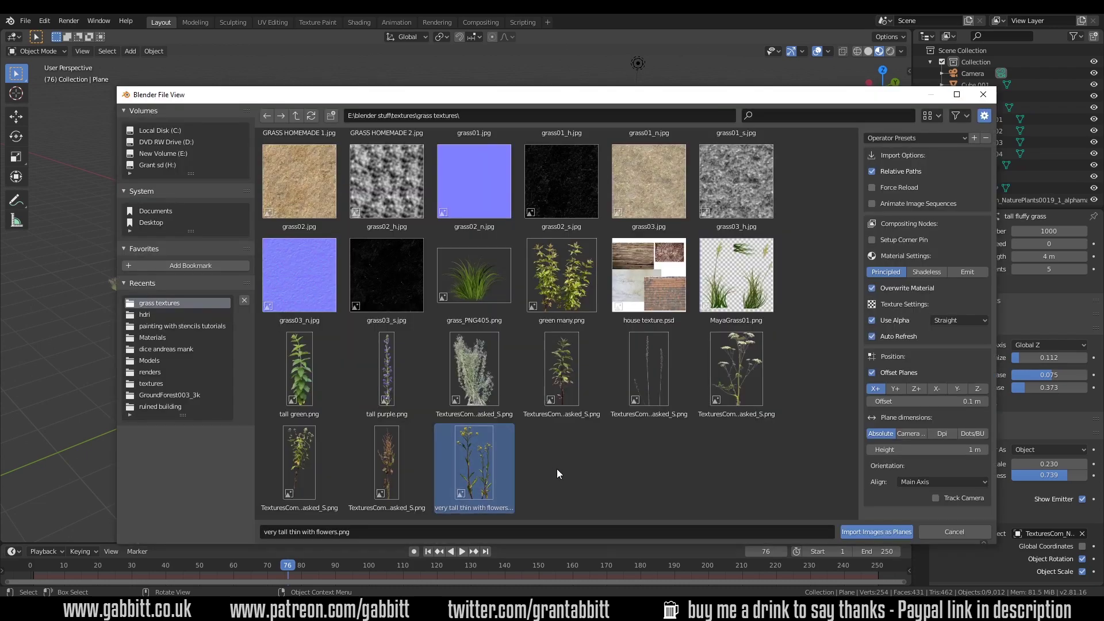
key(Return)
- Move the imported flower plane along the global Y axis and position it near the two grass source planes
middle_drag(781, 439, 540, 464)
key(g)
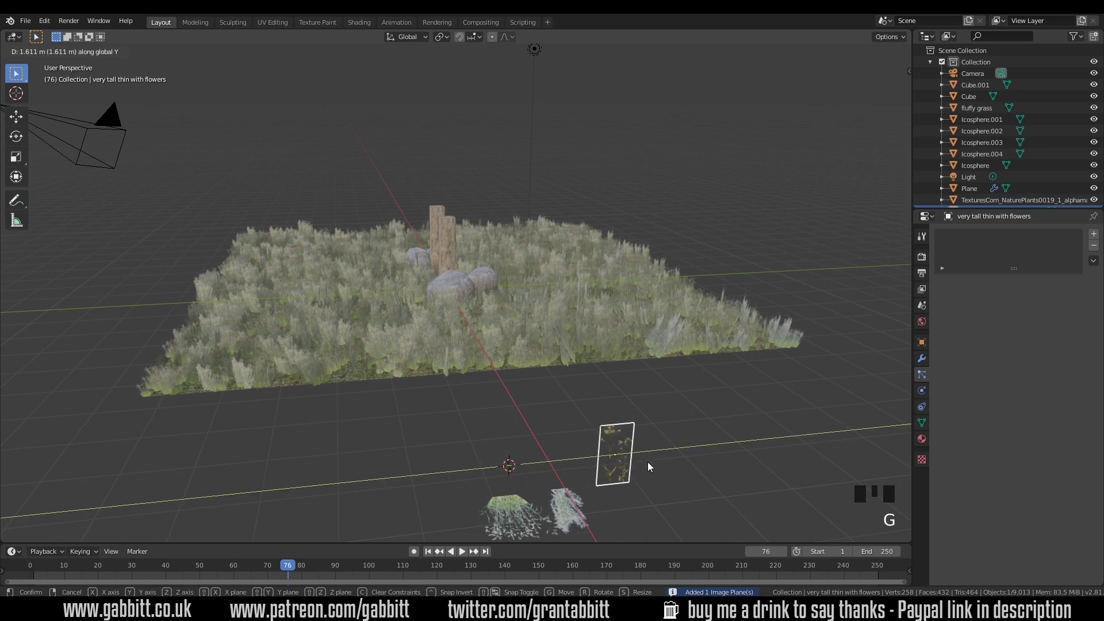
click(647, 462)
click(613, 454)
key(g)
click(661, 403)
- Add a third particle system to the ground plane as Hair with Advanced enabled, and hide both grass systems in the viewport
middle_drag(661, 403, 607, 318)
click(607, 319)
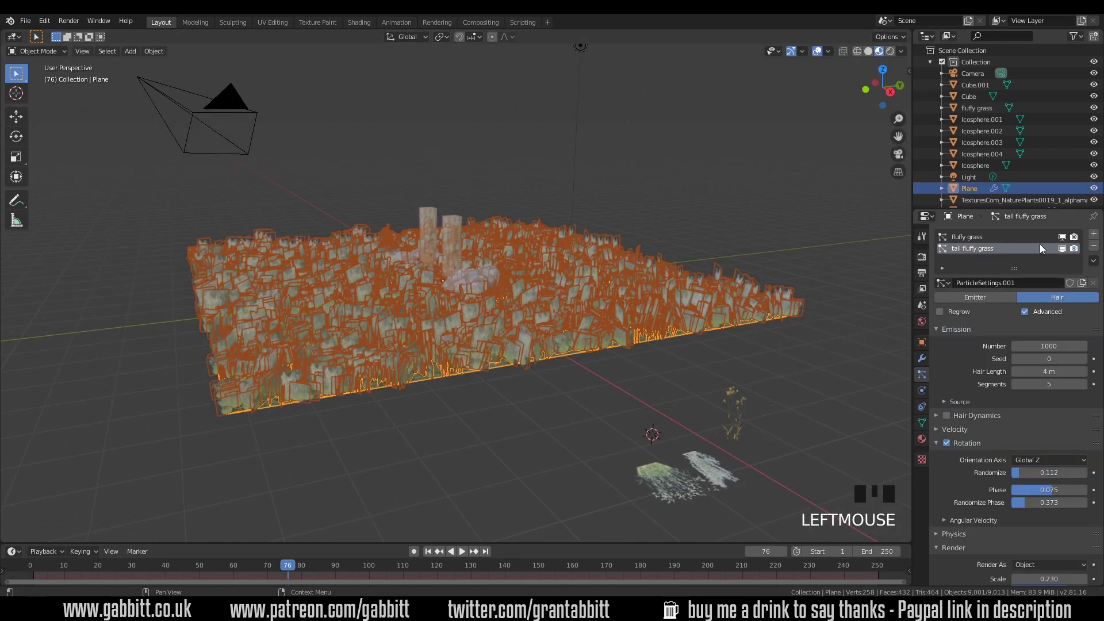
click(1094, 234)
click(1061, 236)
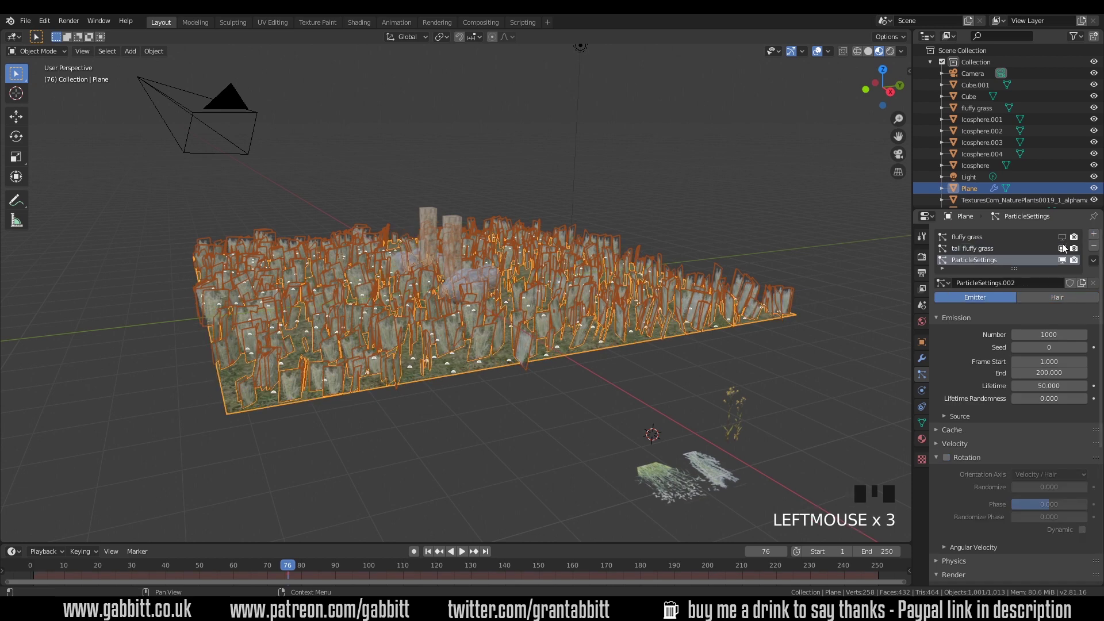
click(1062, 248)
click(1063, 296)
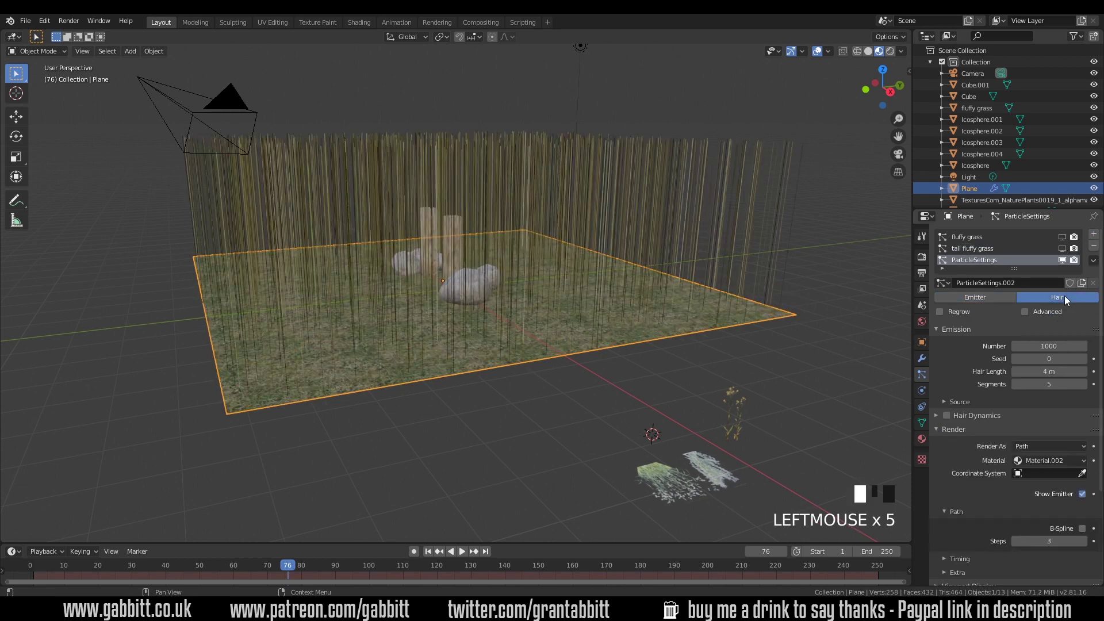
click(1027, 313)
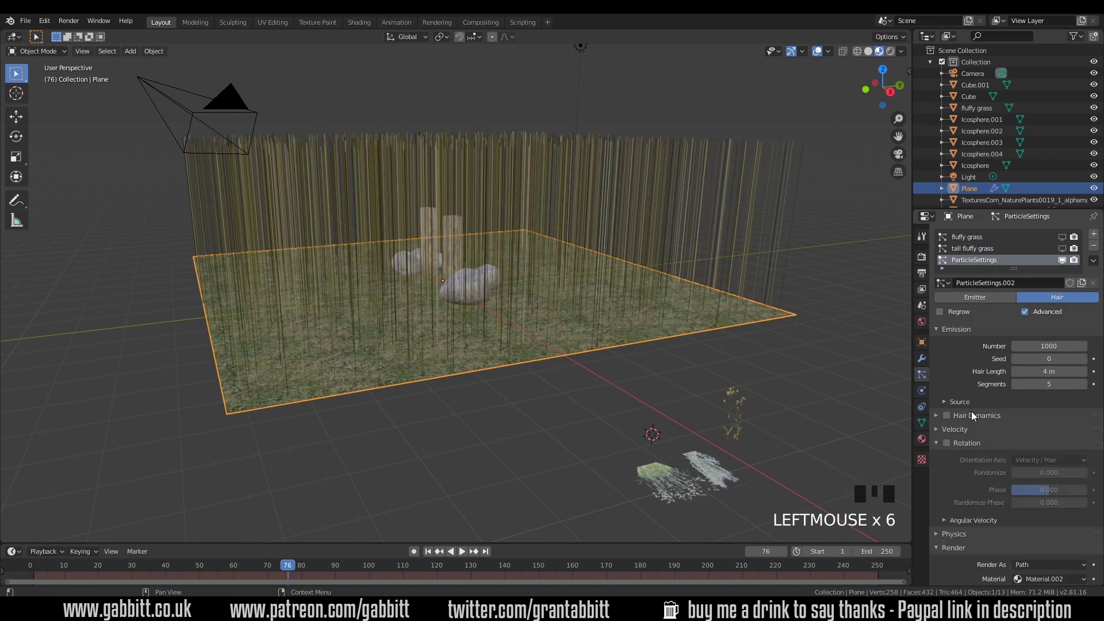
- Render the new hair system as Object, using the very tall thin with flowers plane as its instance object
scroll(972, 412, down, 5)
click(1023, 426)
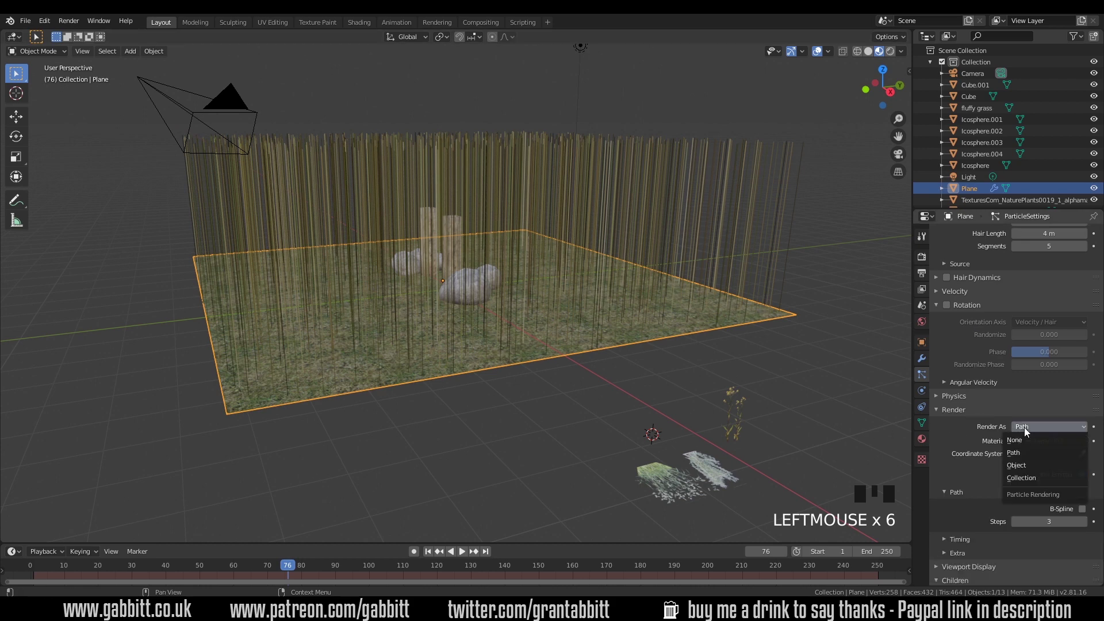
click(1013, 463)
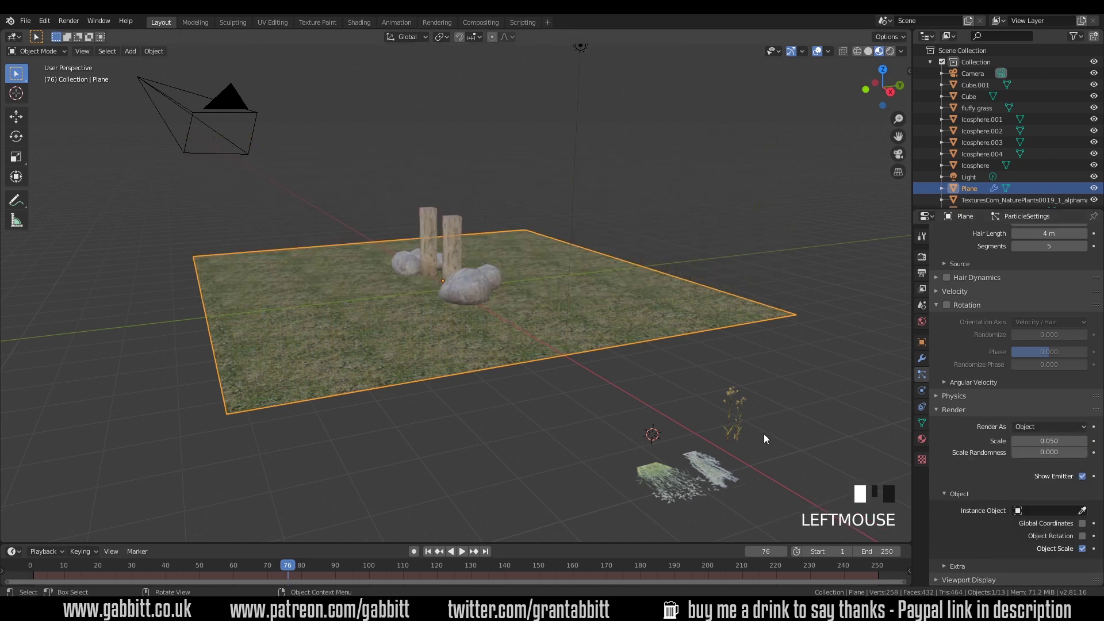
click(733, 397)
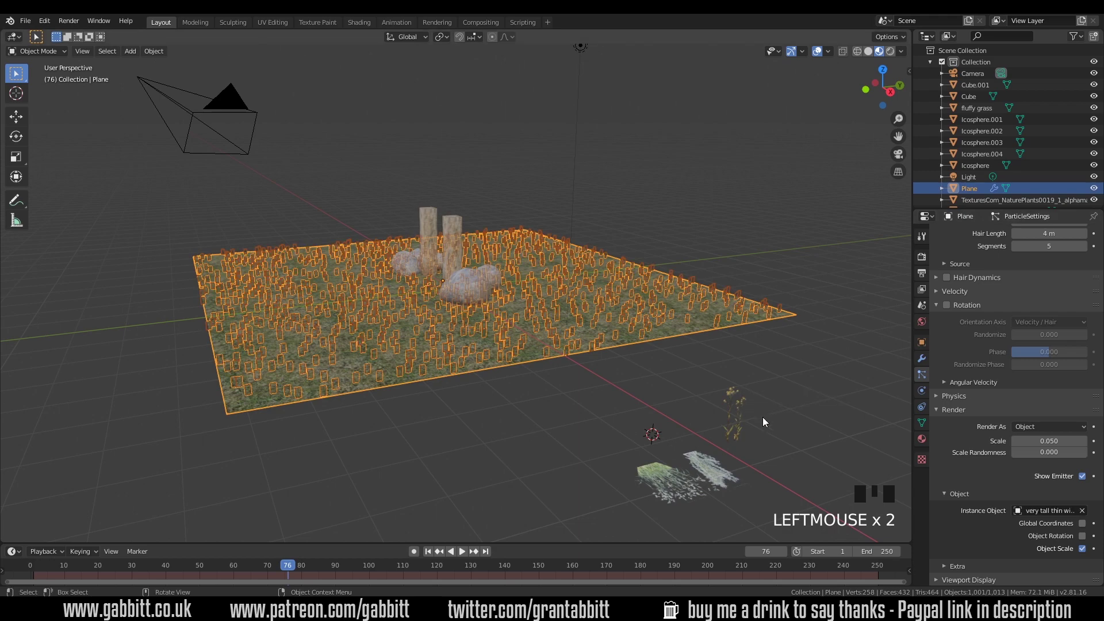
- Set the flower system's scale to 0.200, scale randomness to 0.545 and emission number to 331
drag(1048, 441, 1080, 452)
middle_drag(354, 358, 392, 362)
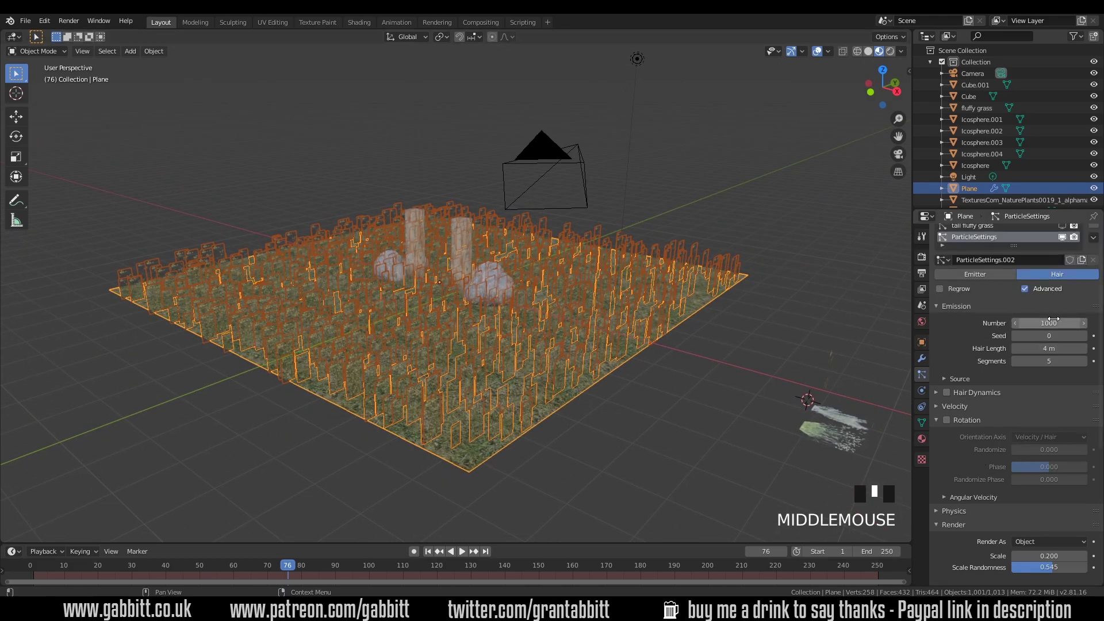
drag(1049, 323, 862, 323)
middle_drag(758, 360, 683, 354)
- Enable Object Rotation for the flower instances and rotate the flower source plane 90 degrees about the Y axis
scroll(1069, 494, down, 7)
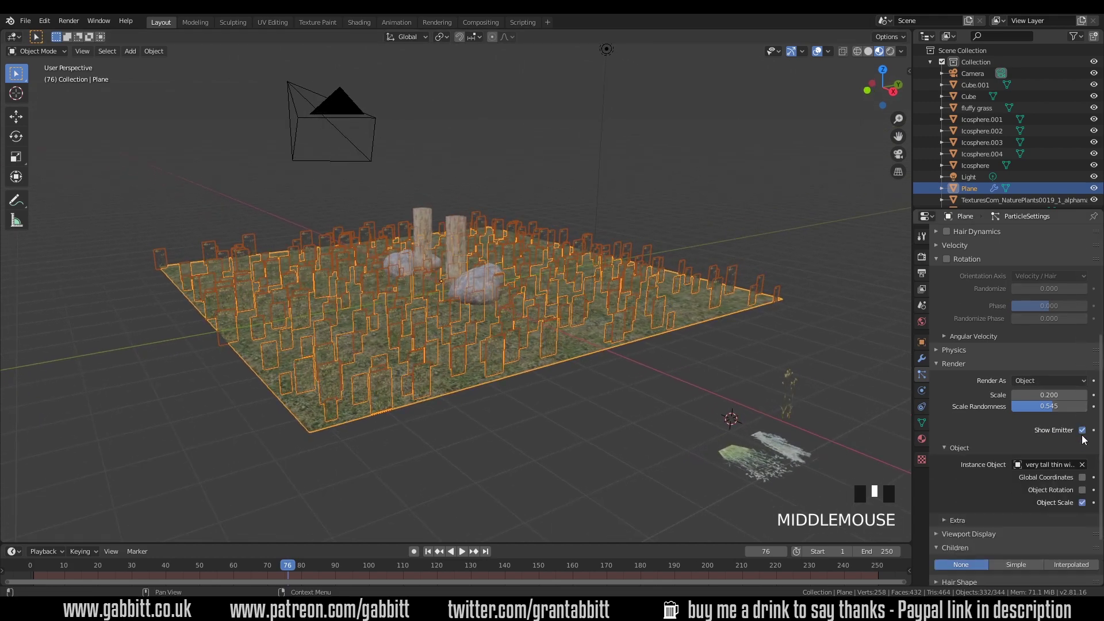
click(1082, 491)
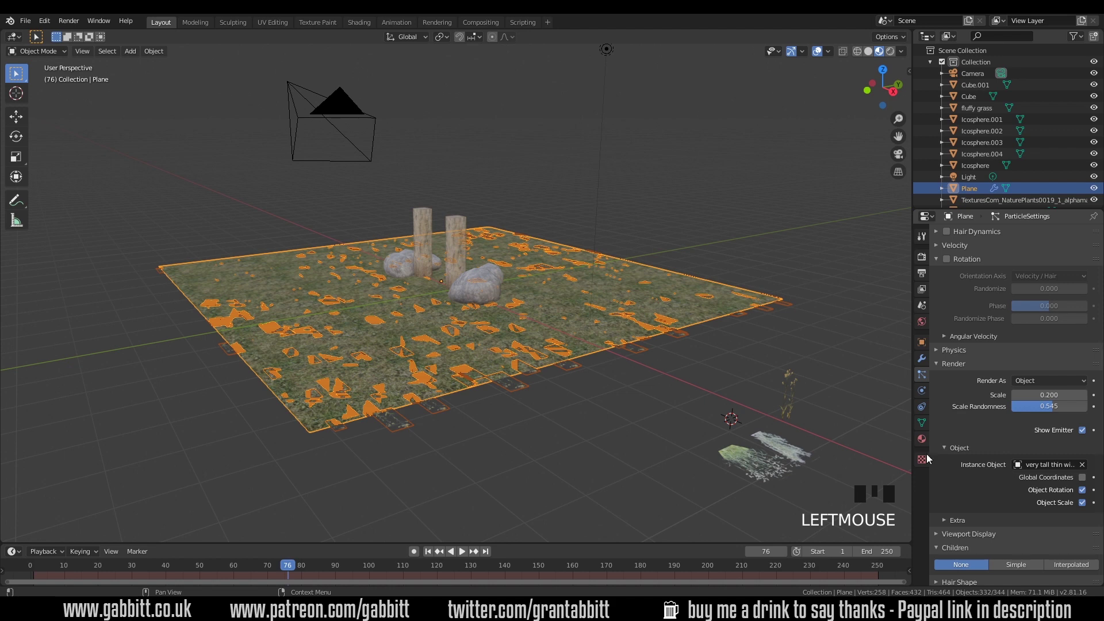
click(786, 396)
text(ry90)
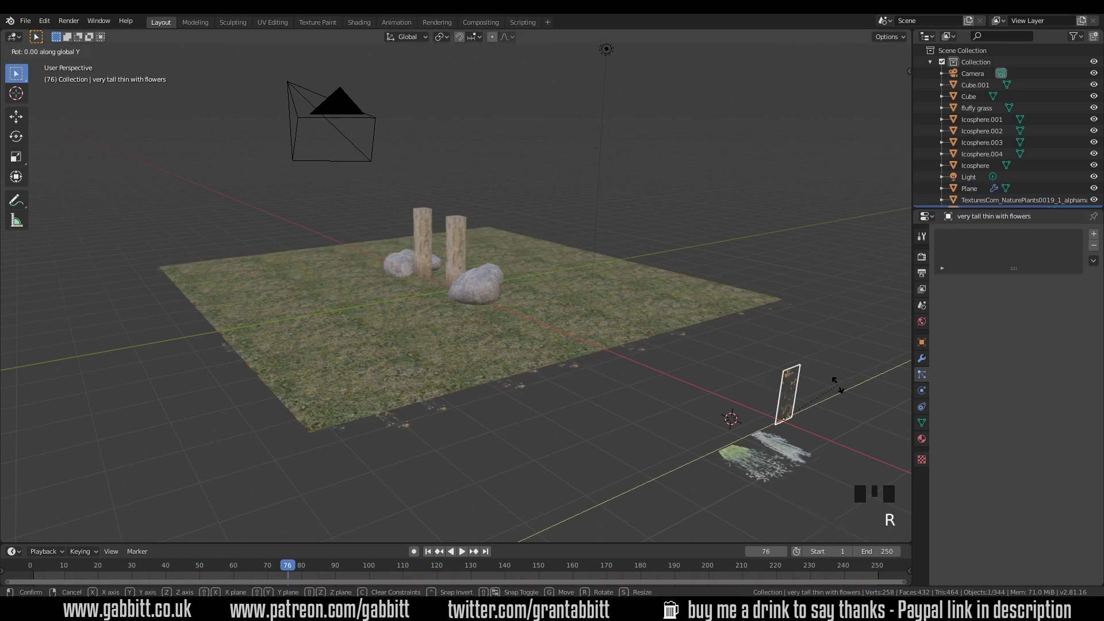
key(Return)
- Select the ground plane and rename its third particle system to "yellow"
middle_drag(433, 321, 633, 356)
scroll(595, 333, up, 2)
click(724, 348)
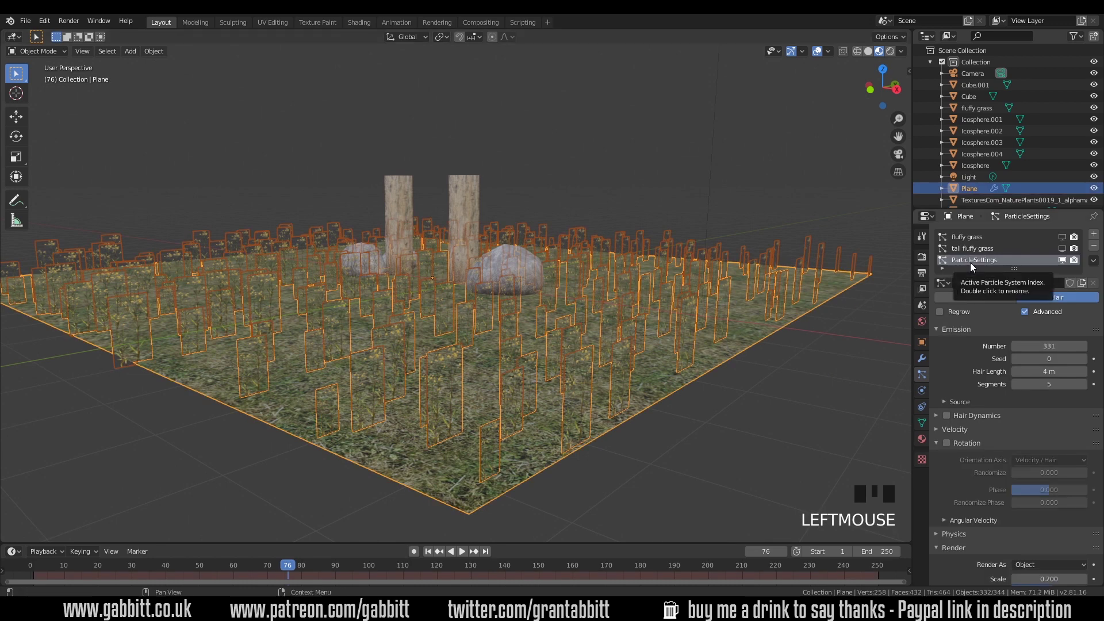
double_click(994, 263)
text(yell)
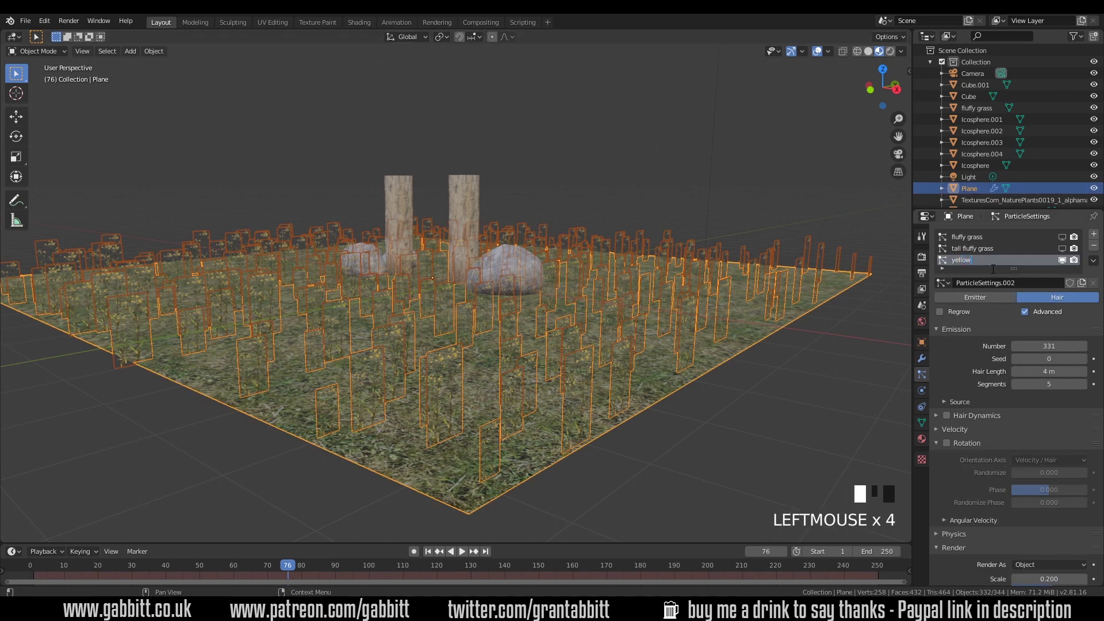
text(ow)
click(992, 269)
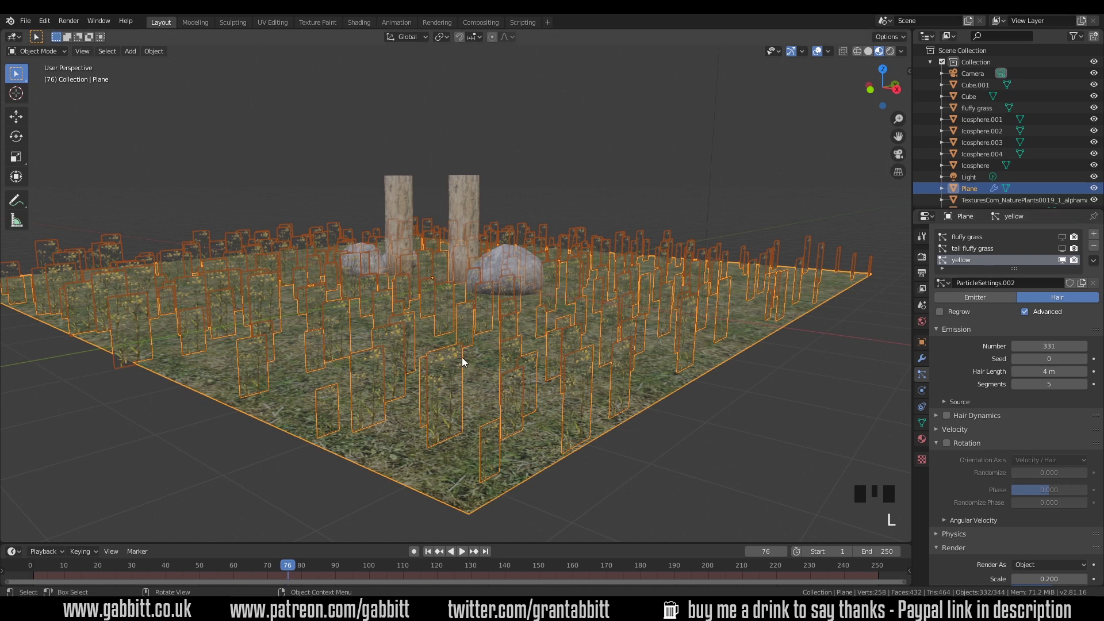
- Enable Rotation for the yellow system with orientation axis Global Z, randomize 0.067, phase -0.179 and randomize phase 0.806
click(947, 442)
click(1036, 460)
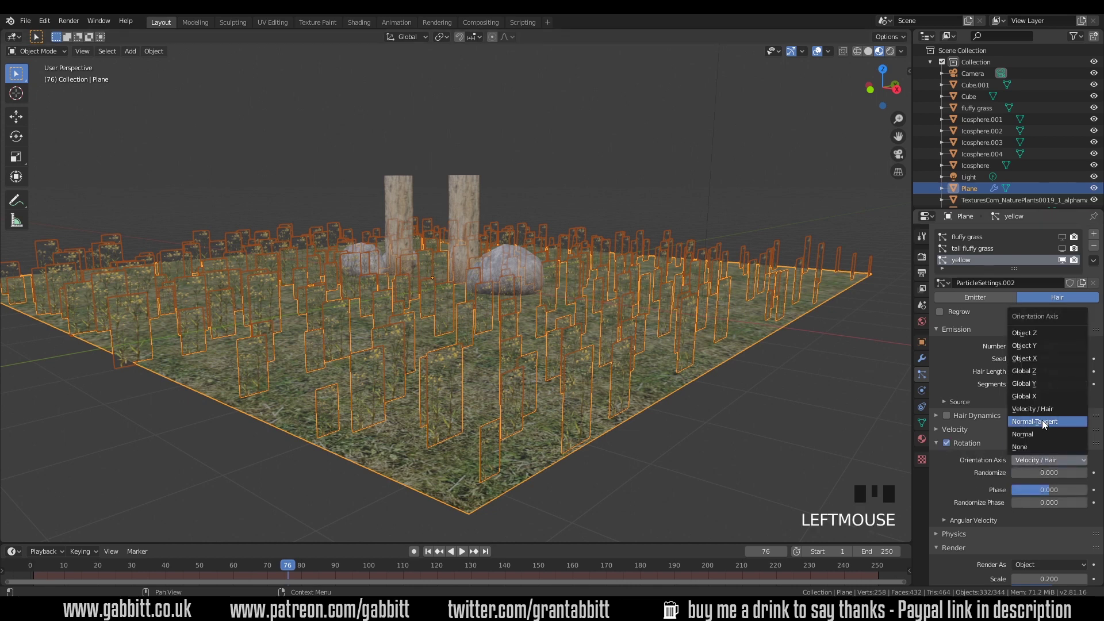
click(1037, 369)
drag(1028, 472, 1052, 502)
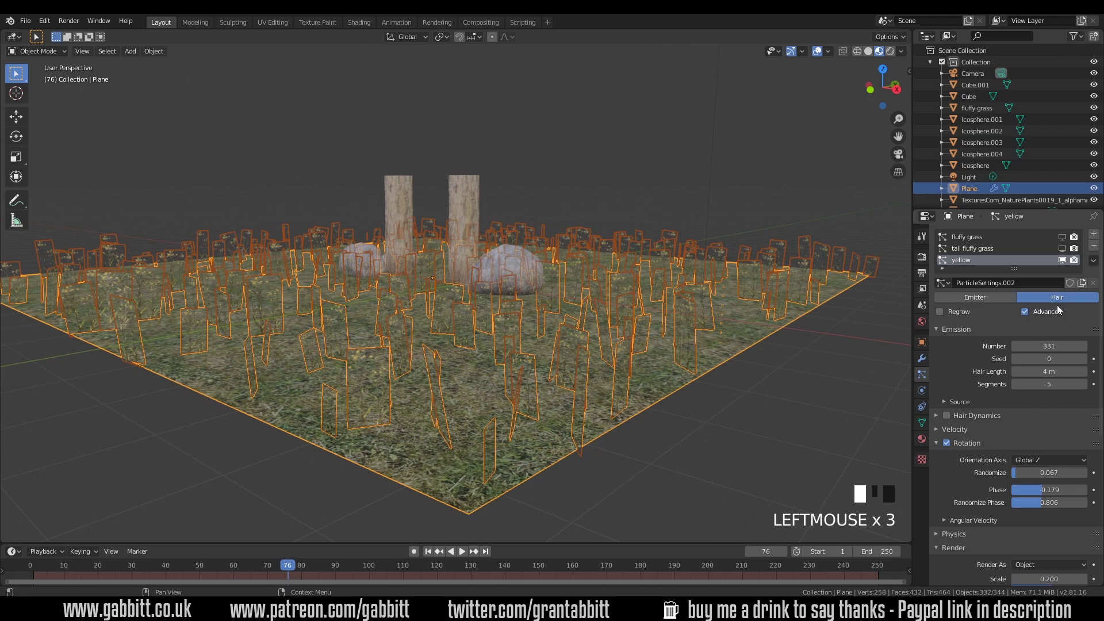
- Show the fluffy grass and tall fluffy grass systems again and hide the viewport overlays to inspect the combined vegetation
click(1061, 248)
click(1061, 236)
click(819, 53)
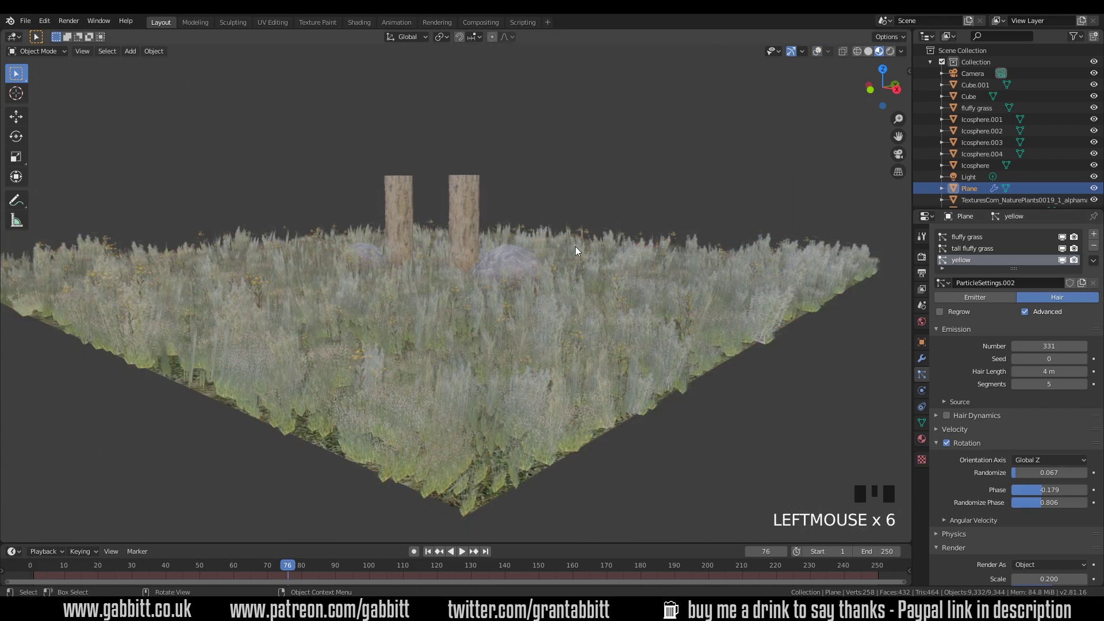
middle_drag(575, 246, 548, 411)
scroll(587, 310, down, 2)
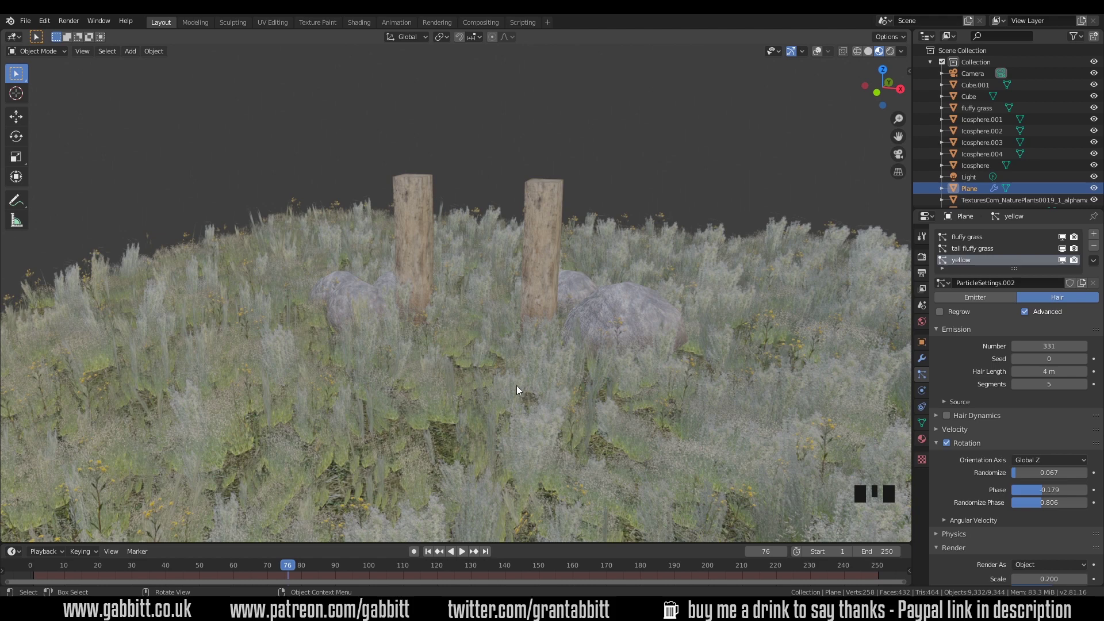
- Add a fourth hair particle system to the ground plane and import grass.png as an image plane
click(1094, 234)
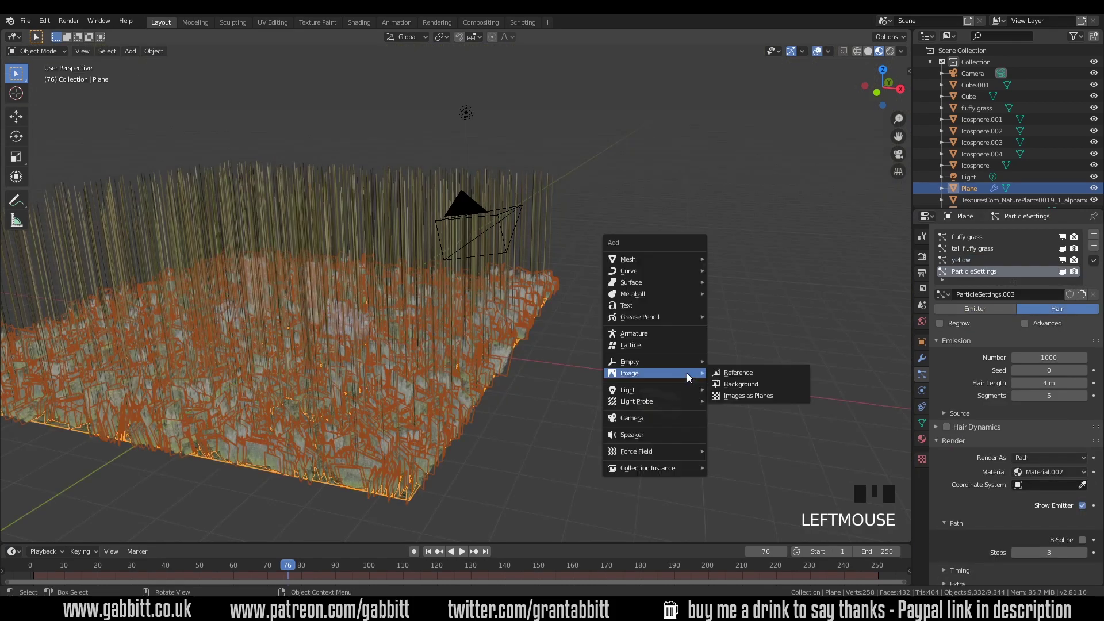
click(751, 394)
scroll(795, 334, down, 5)
scroll(795, 334, up, 5)
click(736, 264)
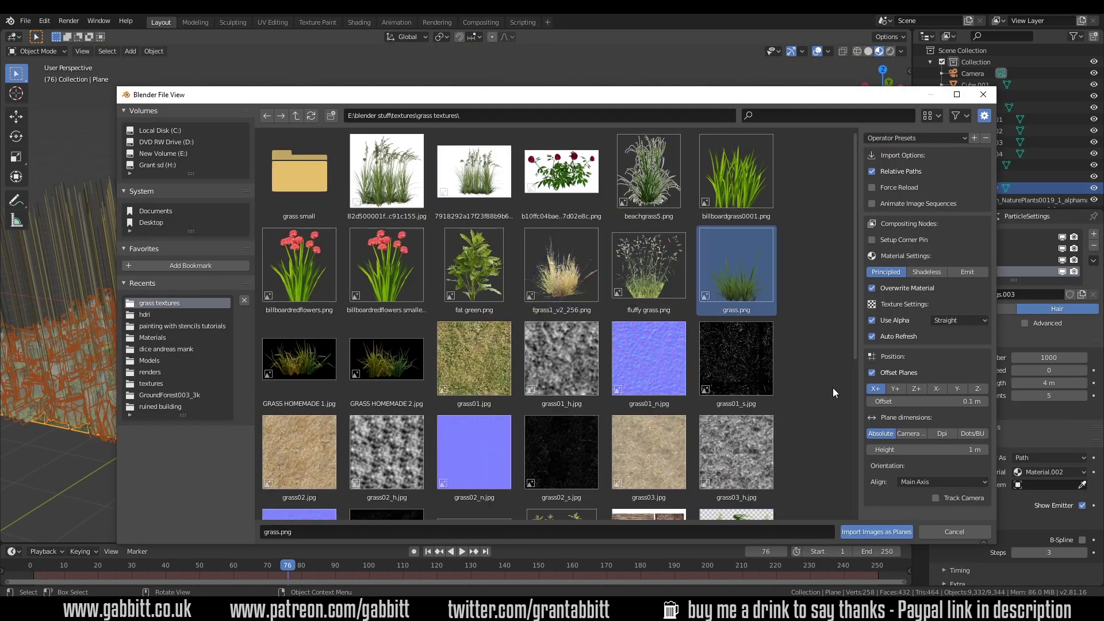
- Move the grass image plane along Z, then render the ground plane's new system as Object with grass as the instance at scale 0.050
key(g)
key(z)
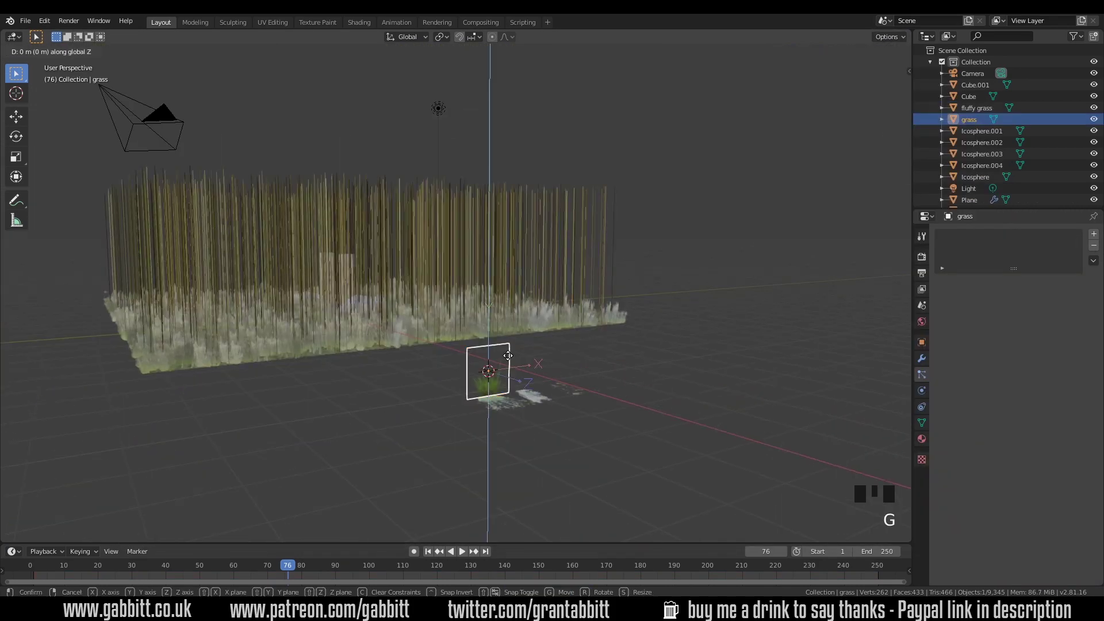
click(508, 355)
middle_drag(507, 355, 582, 365)
click(589, 414)
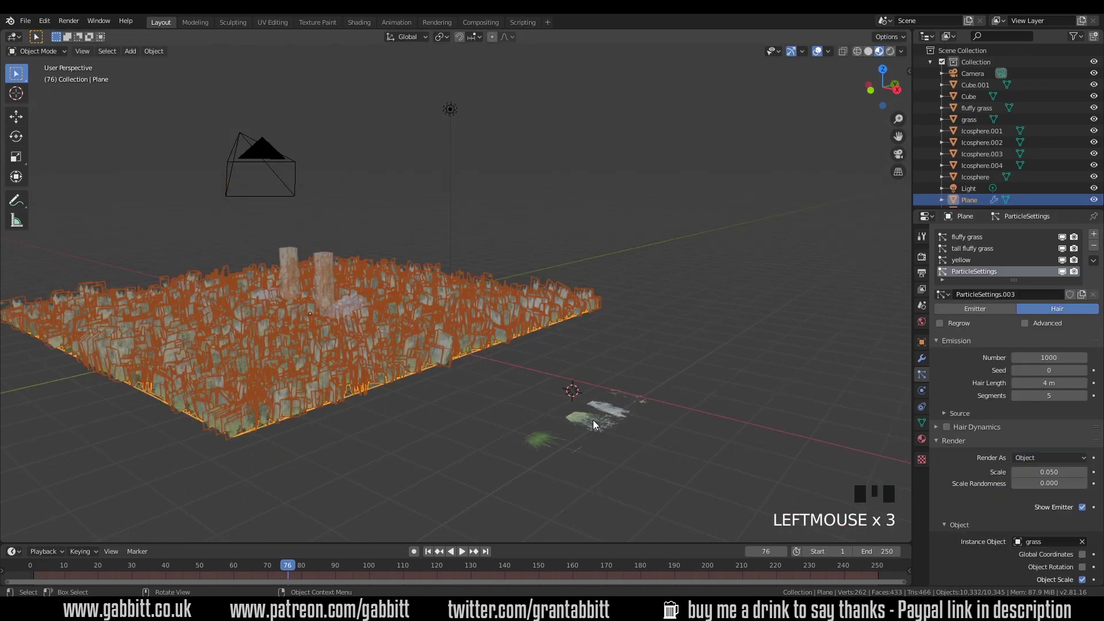
shift+middle_drag(592, 419, 651, 317)
- Enable Advanced and Rotation for the new system: Global Z, randomize 0.097, phase -0.030, randomize phase 0.672, scale 0.100, scale randomness 0.284
click(1024, 323)
middle_drag(940, 490, 940, 477)
click(946, 441)
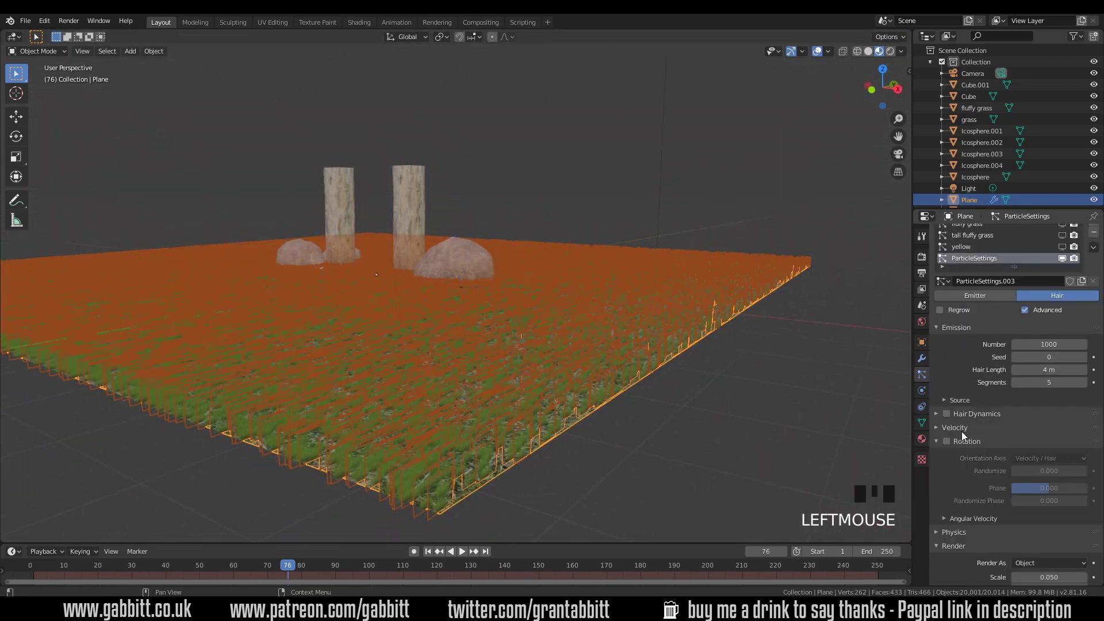
drag(1013, 501, 1038, 501)
drag(1029, 488, 1037, 471)
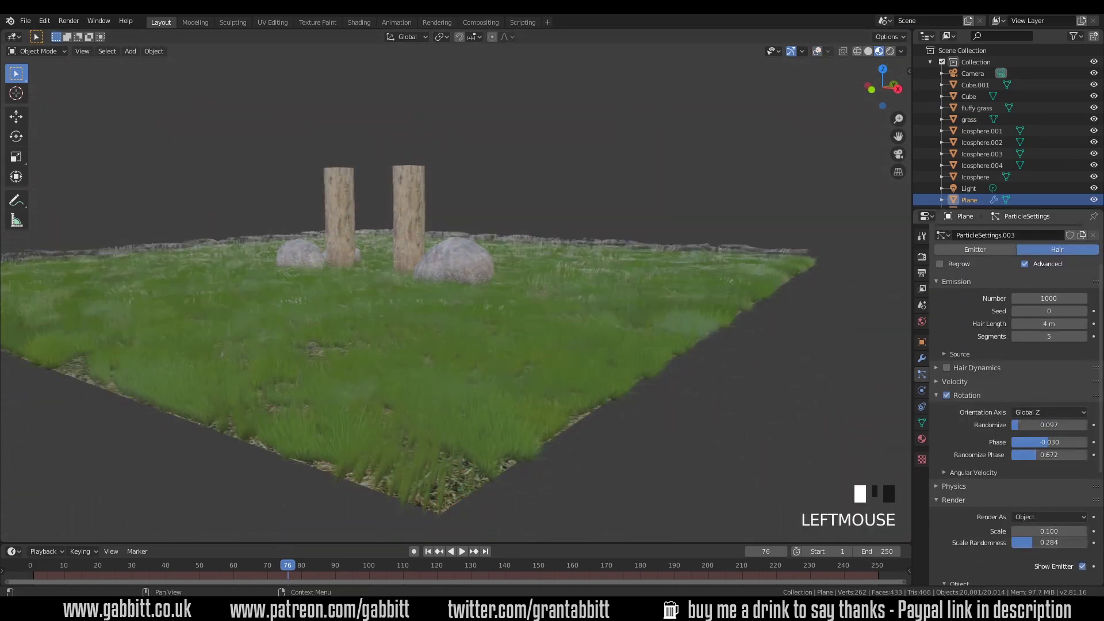
middle_drag(977, 449, 977, 462)
- Show the fluffy grass, tall fluffy grass and yellow systems again and inspect the combined ground cover around the posts
click(971, 236)
middle_drag(520, 394, 590, 417)
scroll(566, 397, up, 2)
middle_drag(629, 388, 580, 348)
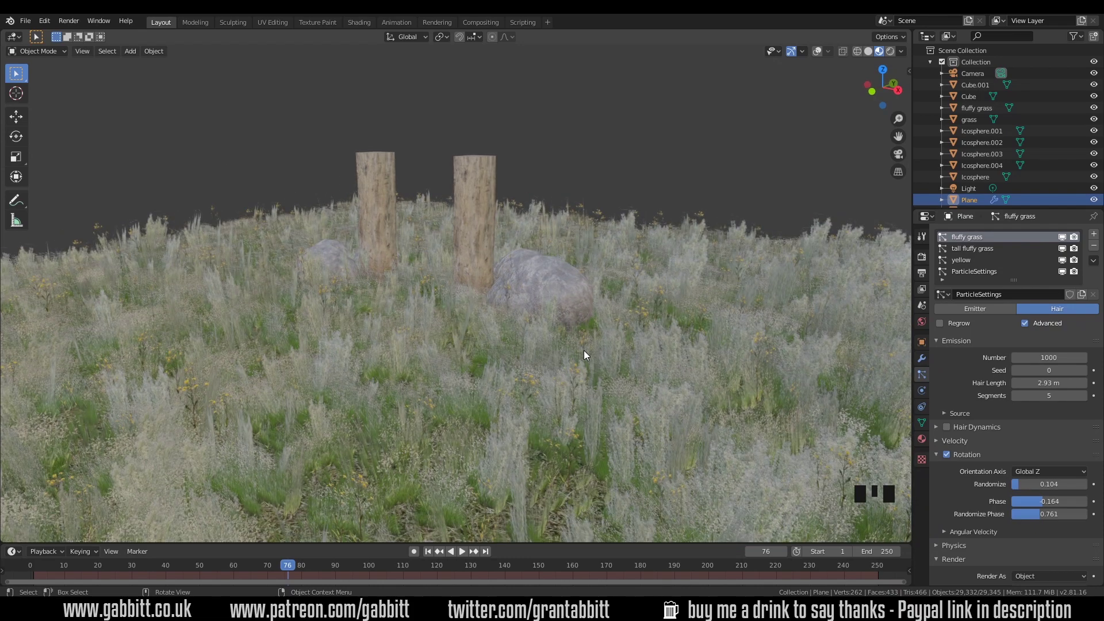
- Switch to the Shading workspace, frame the ground plane and hide the viewport overlays
click(352, 23)
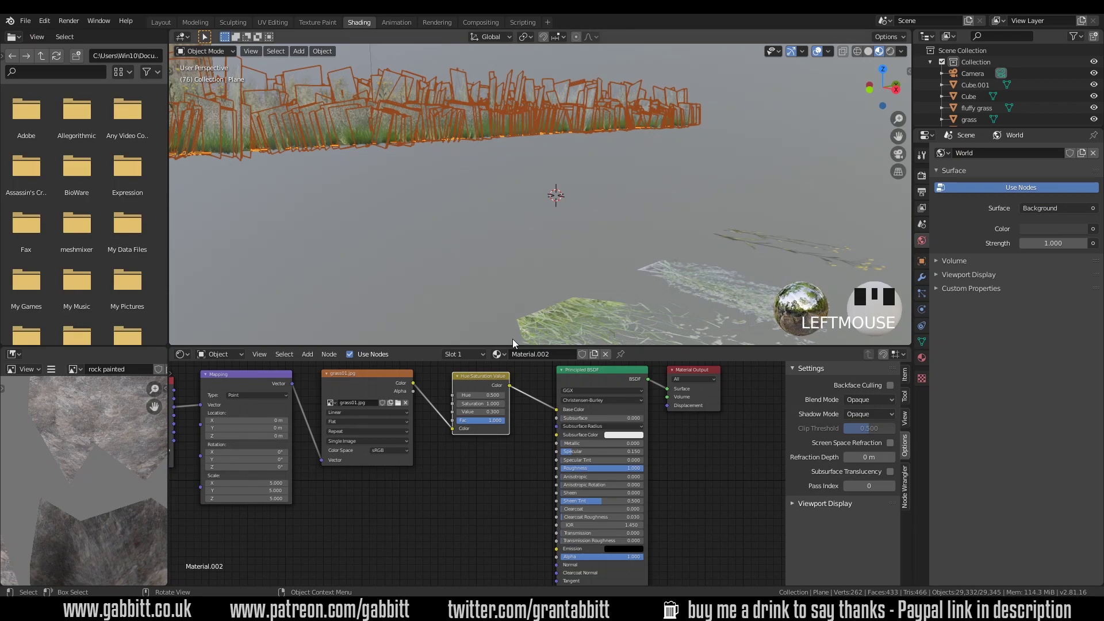
key(KP_Decimal)
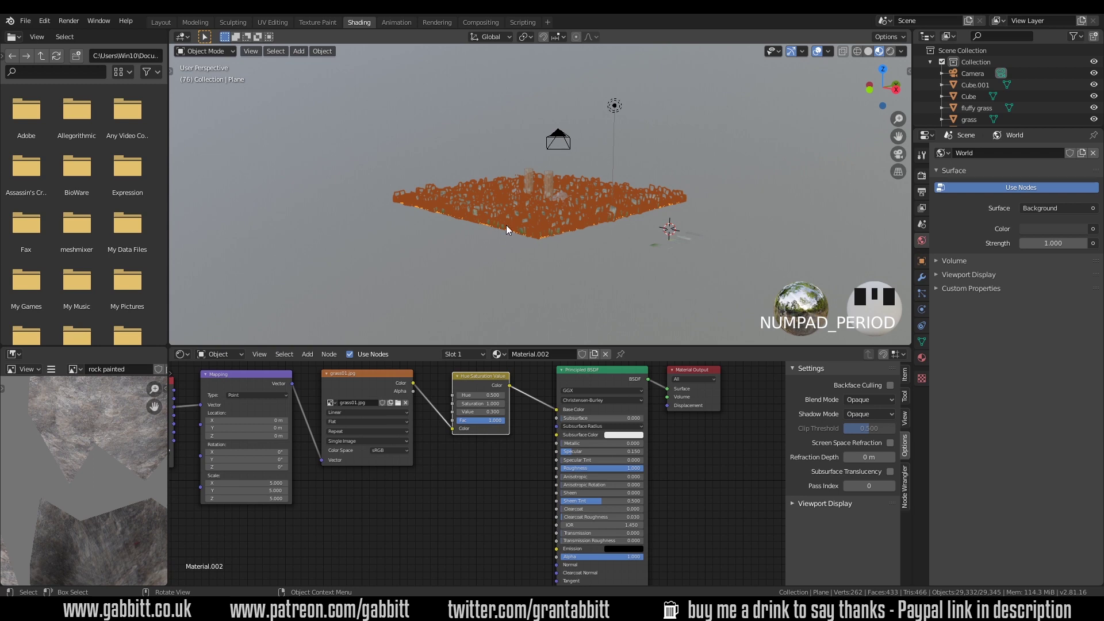
scroll(641, 249, up, 3)
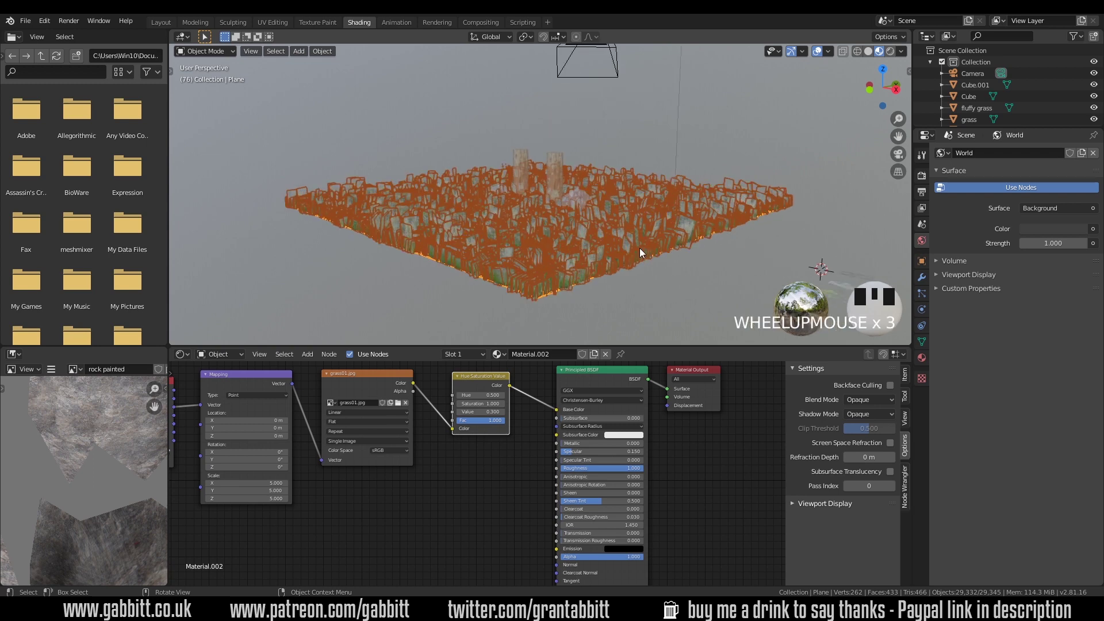
click(817, 51)
scroll(680, 259, up, 2)
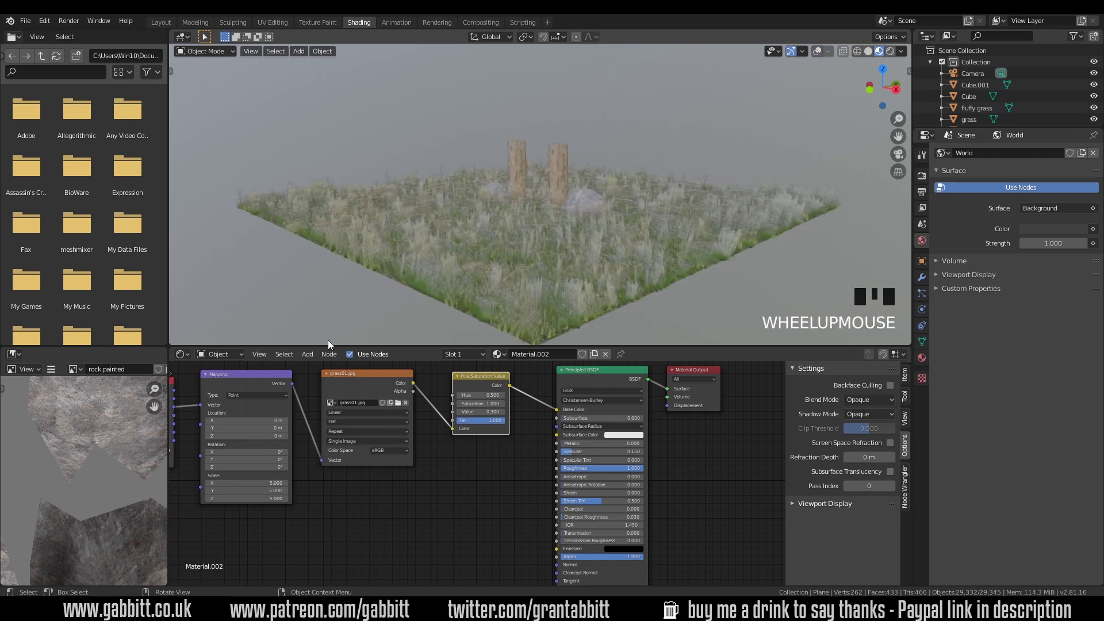
- Switch the node editor to the World shader and place an Environment Texture node before the Background node
click(233, 353)
click(226, 379)
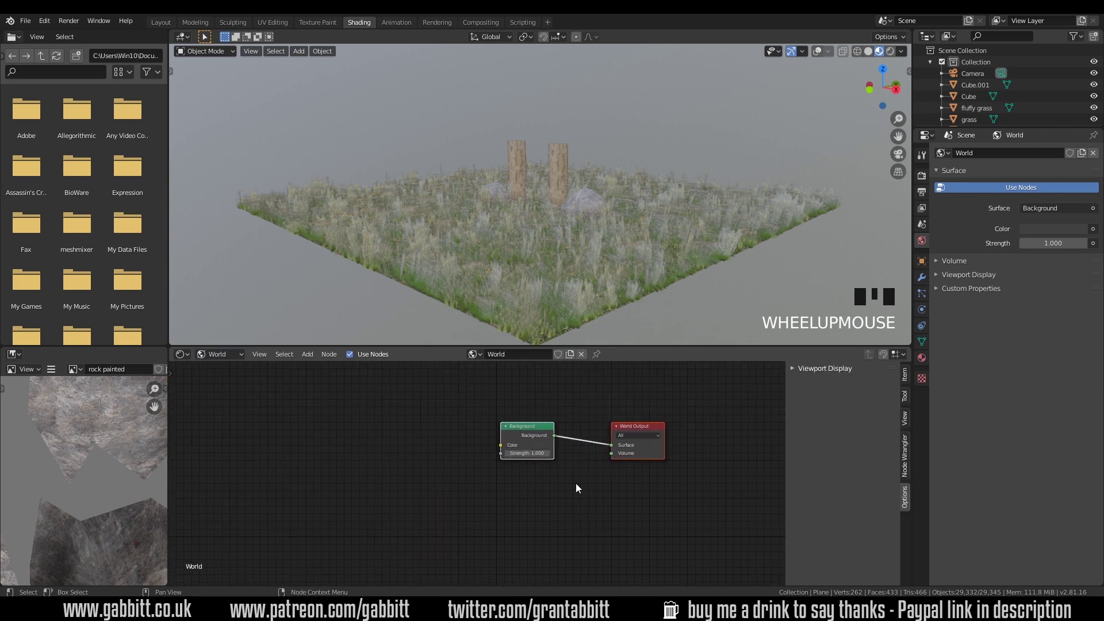
key(shift+a)
mouse_move(570, 513)
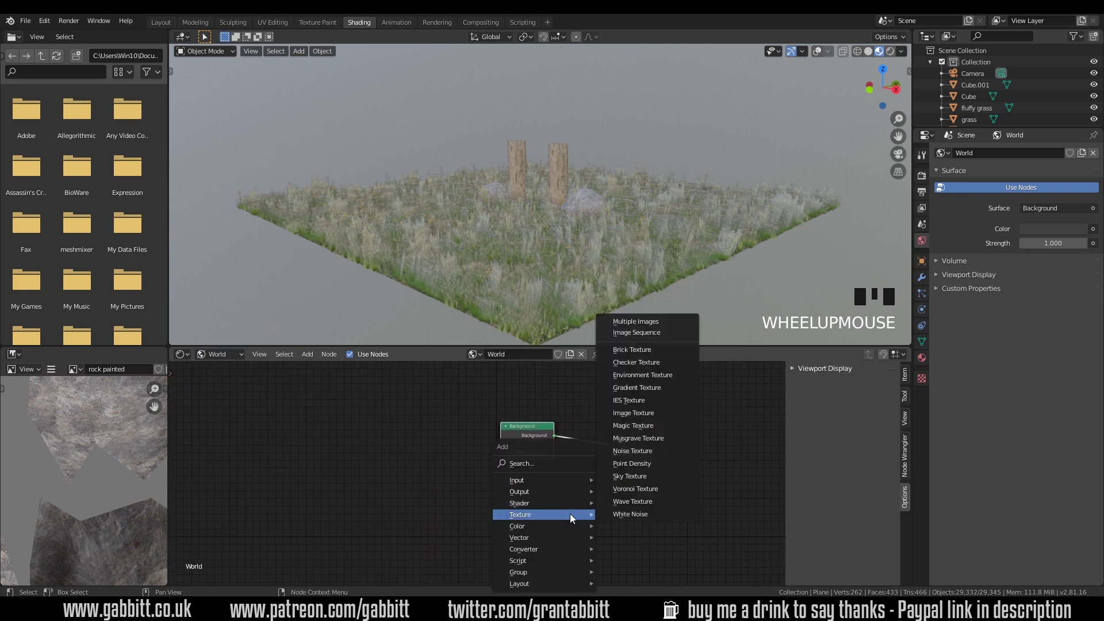
click(642, 374)
click(419, 439)
- Load sunset_in_the_chalk_quarry_2k.hdr from the hdri folder into the Environment Texture and connect its Color to the Background's Color
click(420, 439)
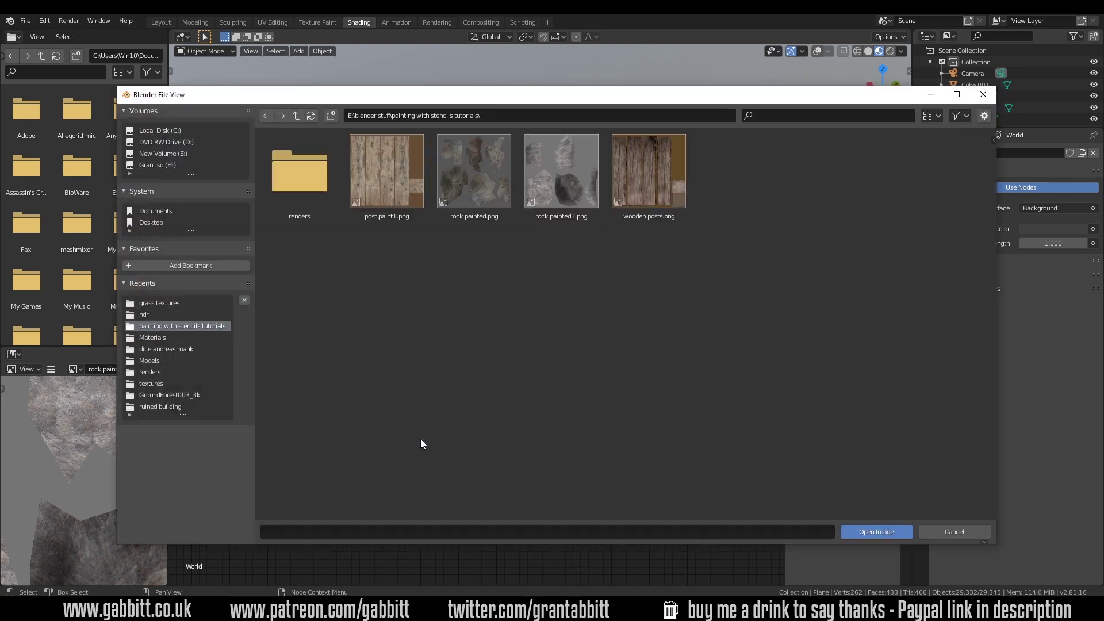
click(159, 314)
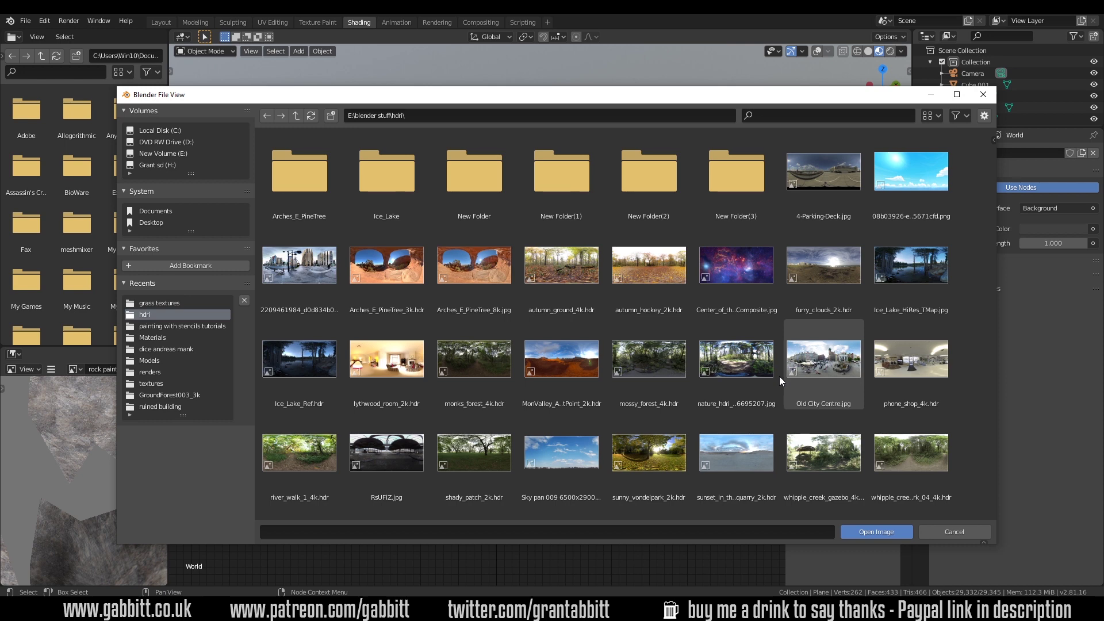
double_click(743, 461)
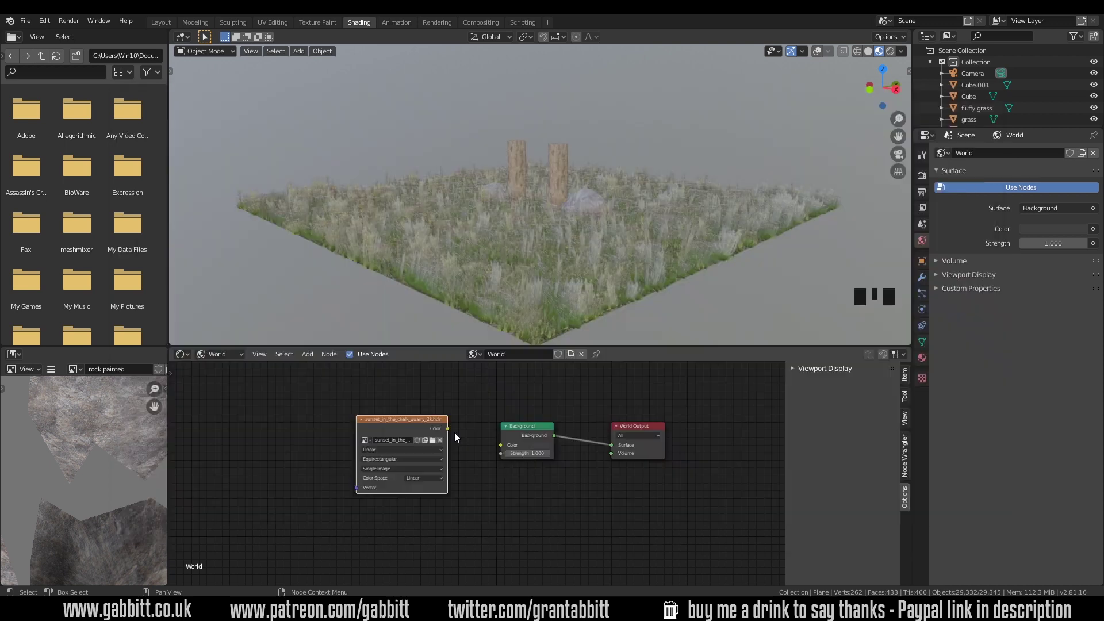
drag(447, 428, 502, 445)
- Display the viewport in Rendered shading and inspect the posts, rocks and grass against the HDRI background
middle_drag(520, 260, 596, 245)
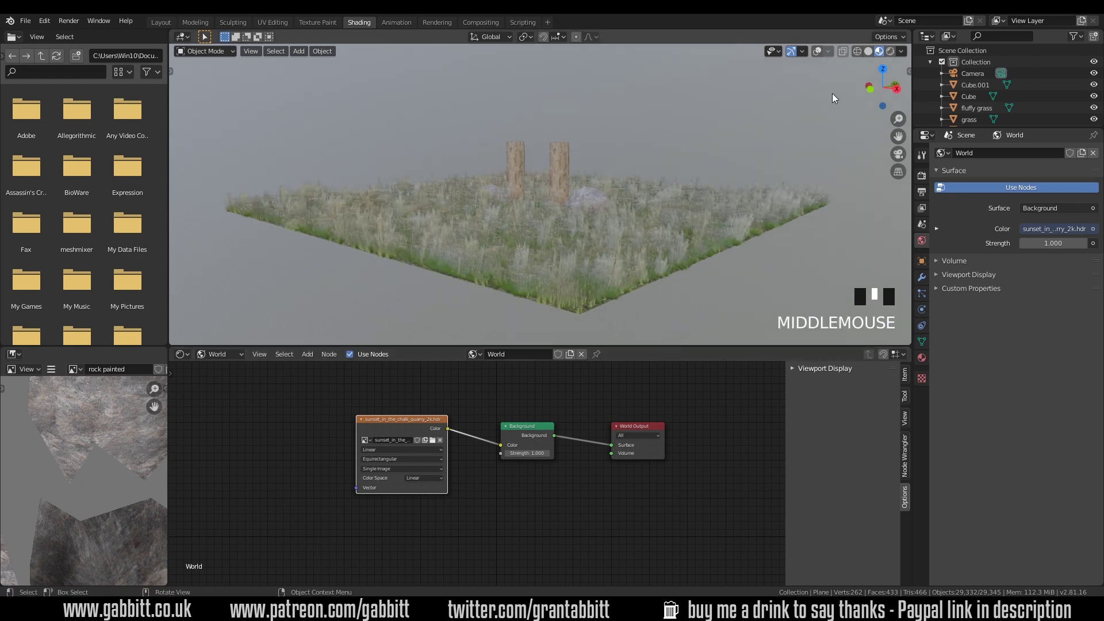
click(891, 51)
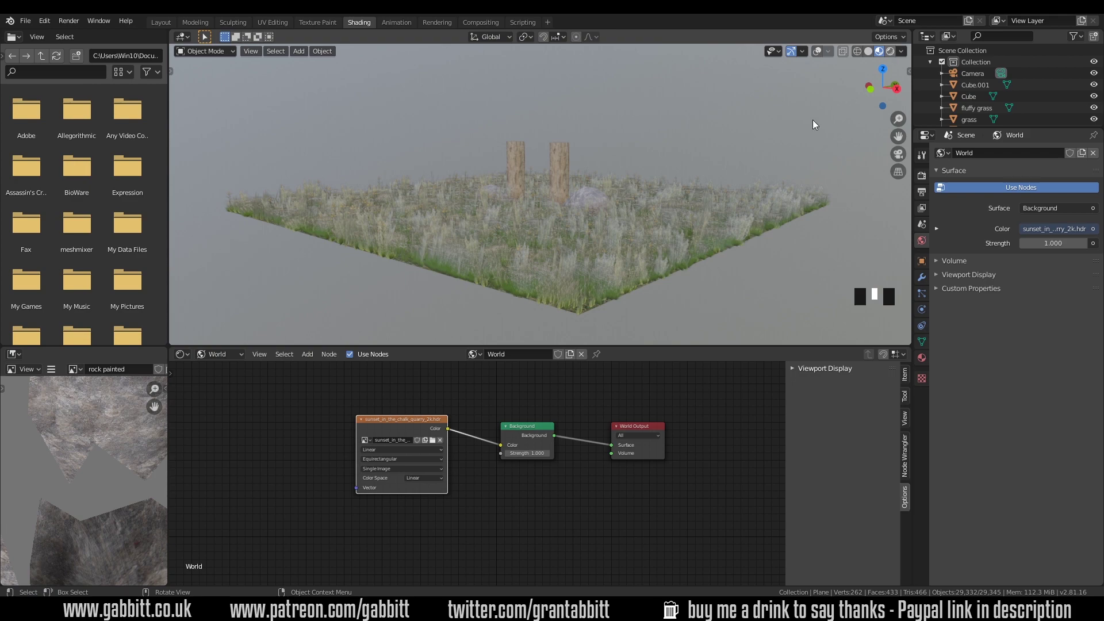
scroll(678, 201, up, 4)
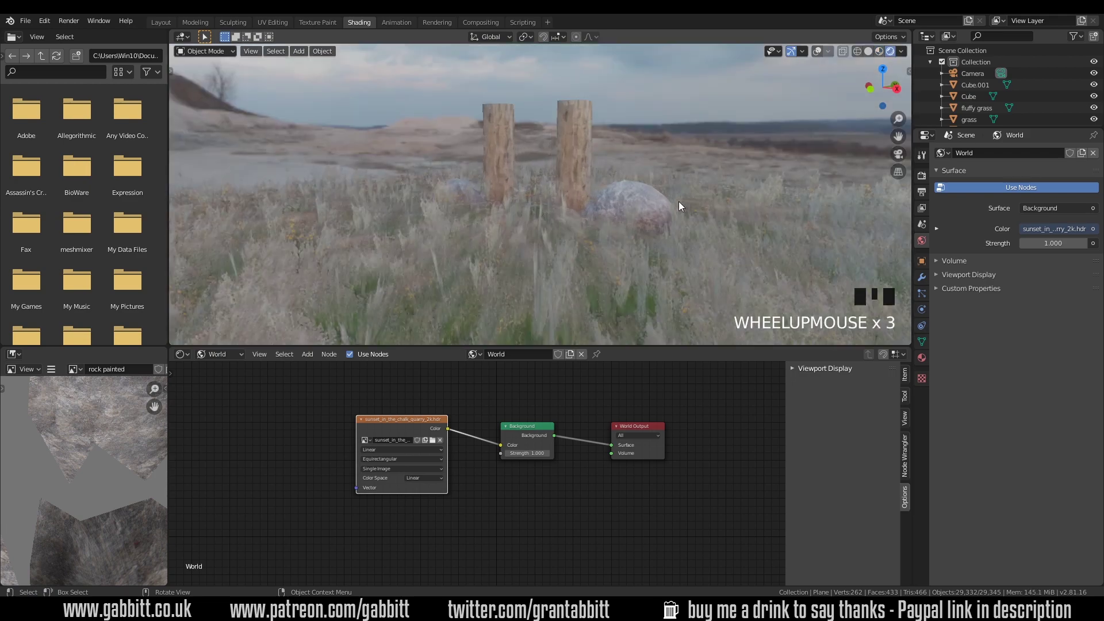
middle_drag(678, 202, 744, 153)
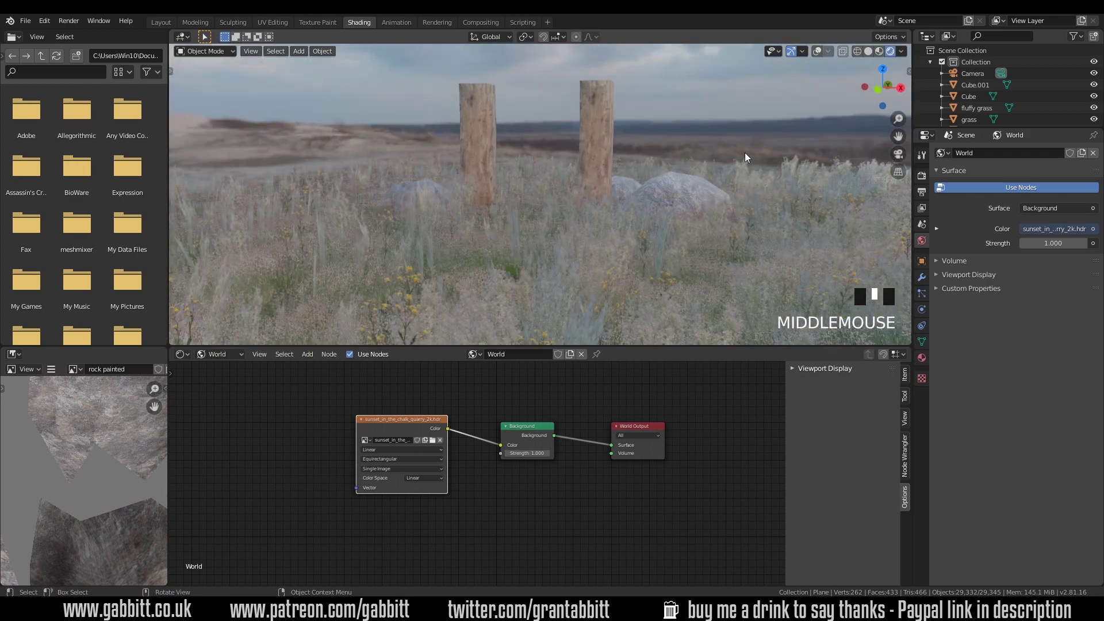
middle_drag(527, 254, 582, 253)
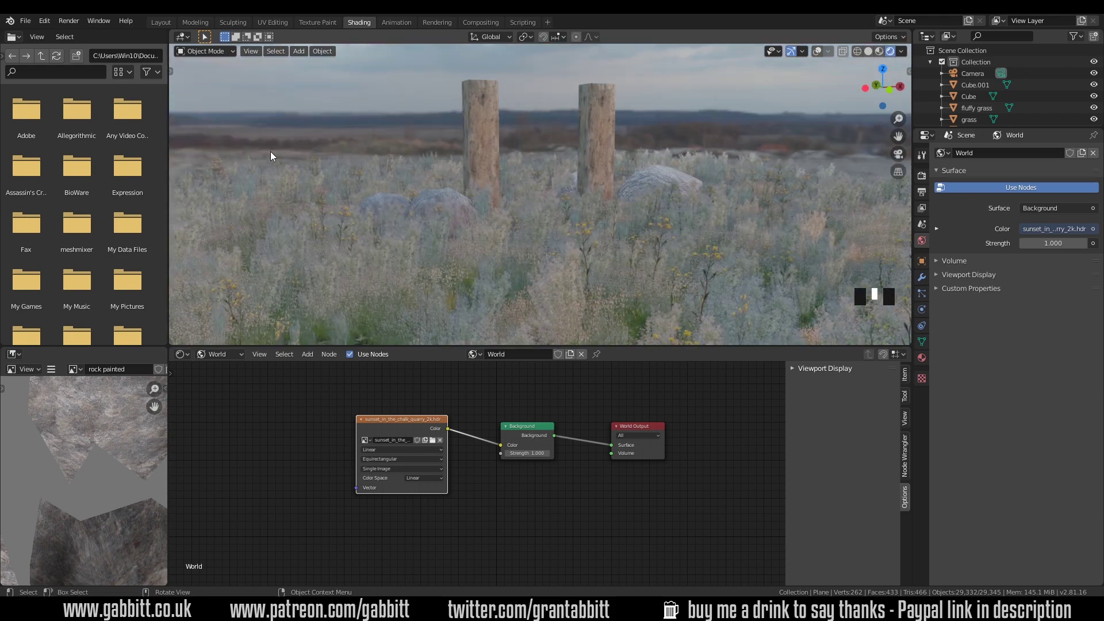
middle_drag(513, 226, 580, 229)
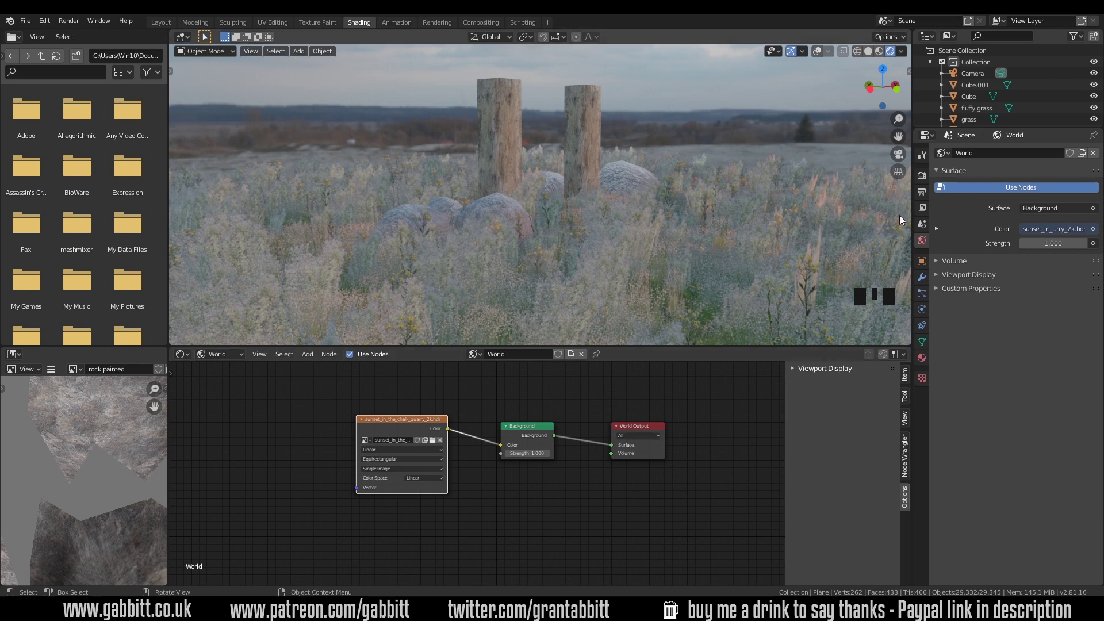
- Enable Ambient Occlusion in the Eevee render settings and set its distance to 1.08 m
click(920, 182)
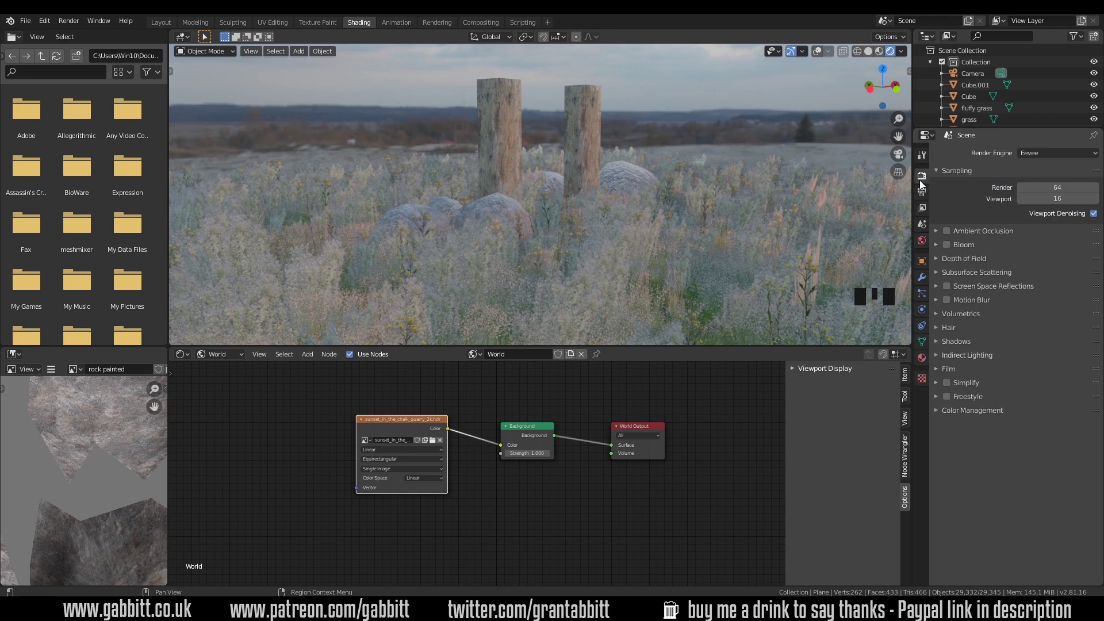
click(947, 230)
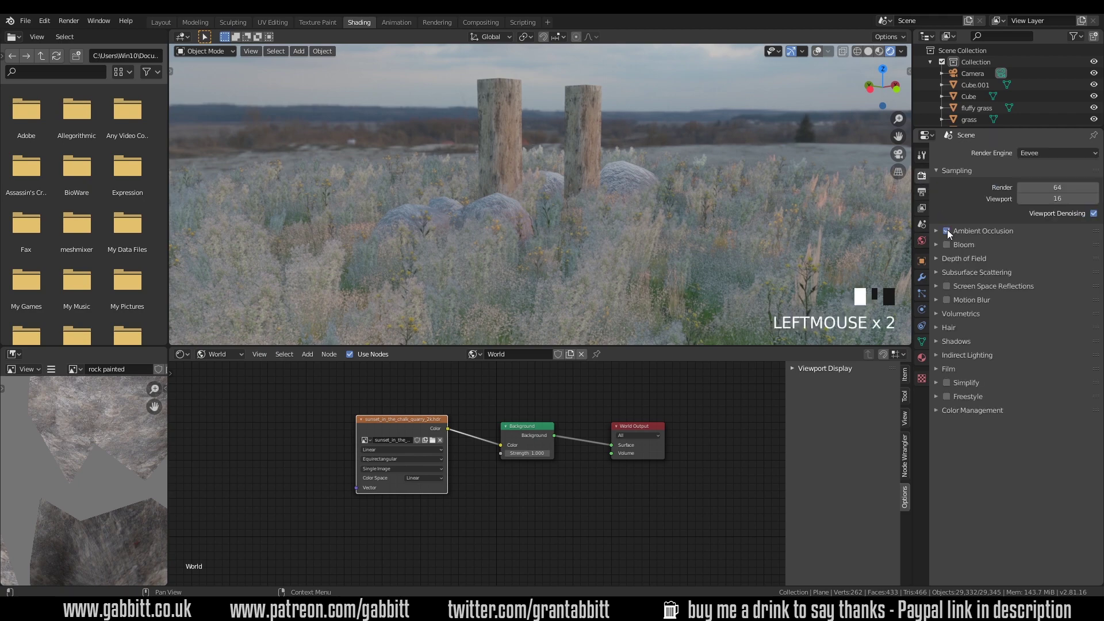
middle_drag(608, 291, 480, 273)
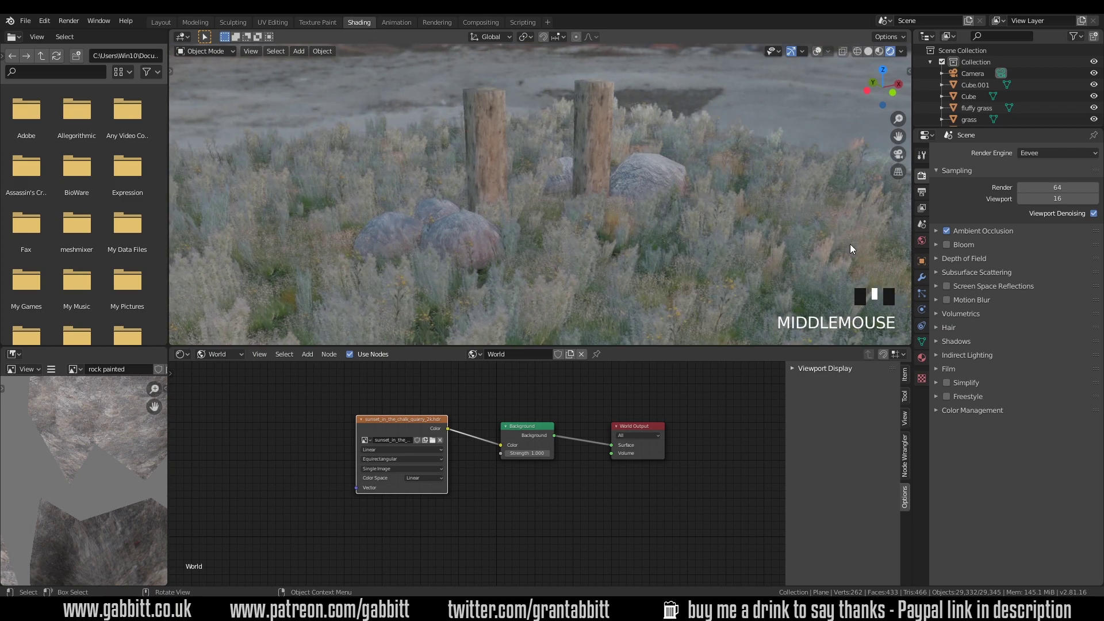
click(936, 229)
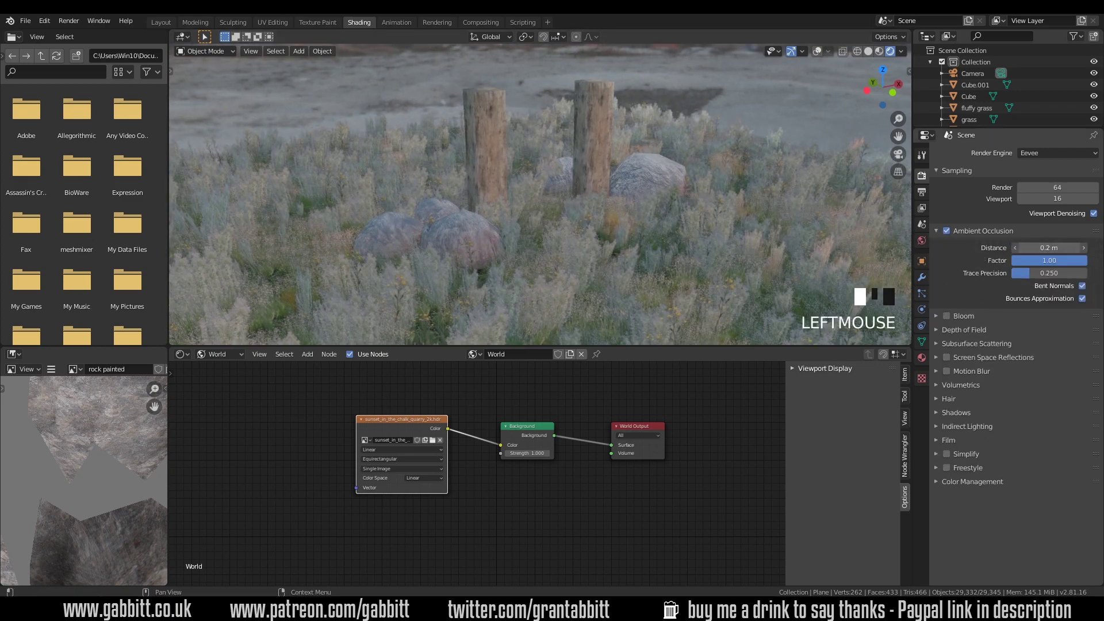
mouse_move(1048, 247)
mouse_down()
mouse_move(1069, 248)
mouse_move(1044, 247)
mouse_up()
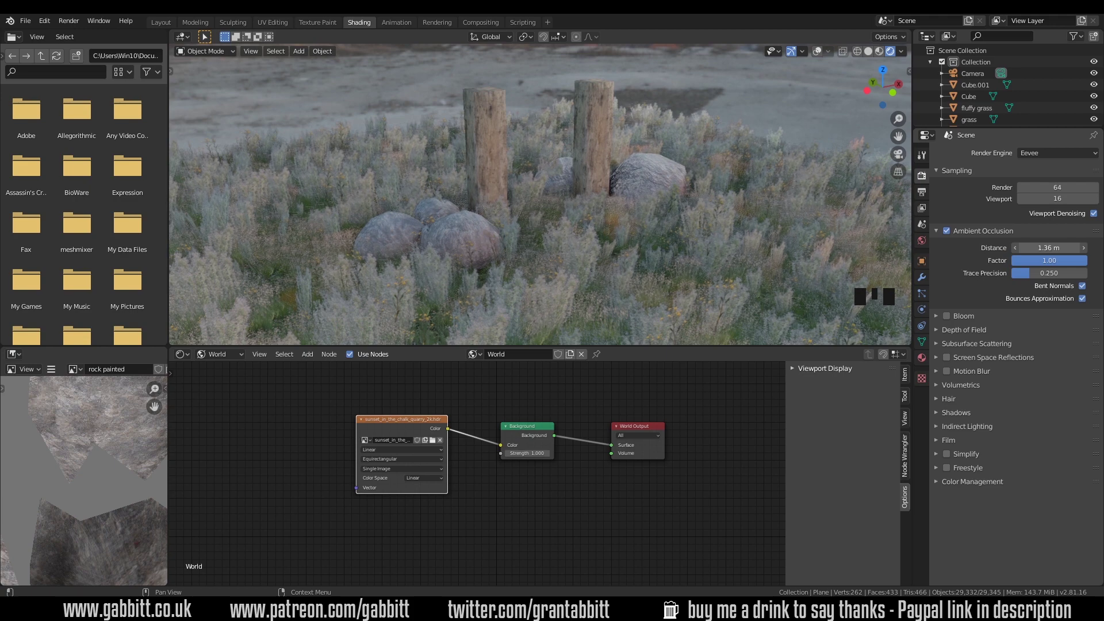
middle_drag(616, 194, 670, 199)
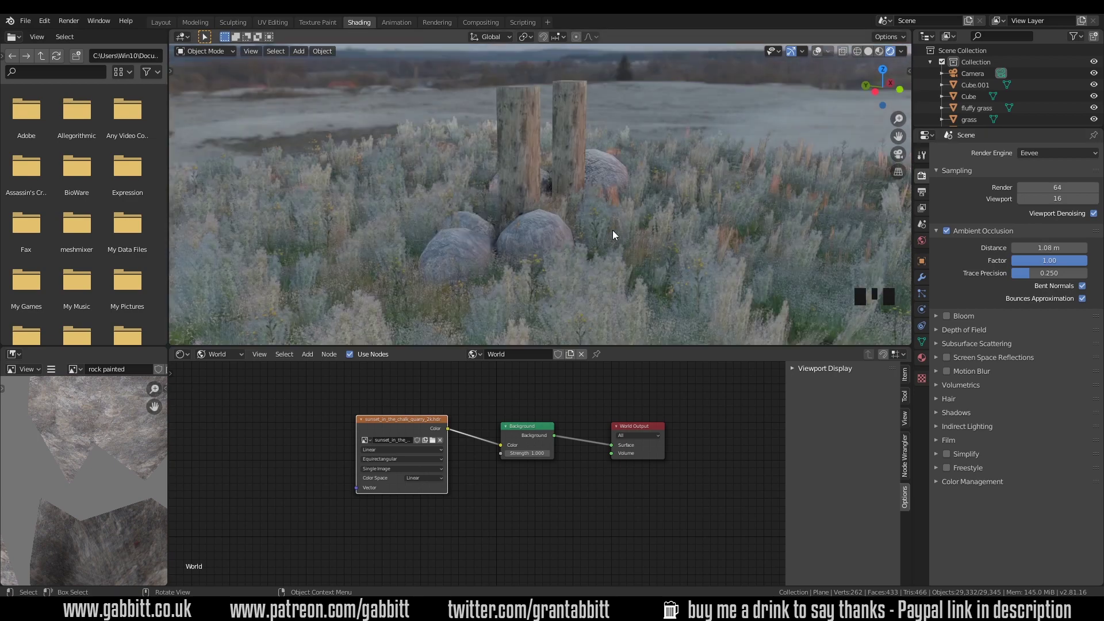
- Look through the camera, lock it to the view and reframe it low and close in front of the two posts
key(KP_0)
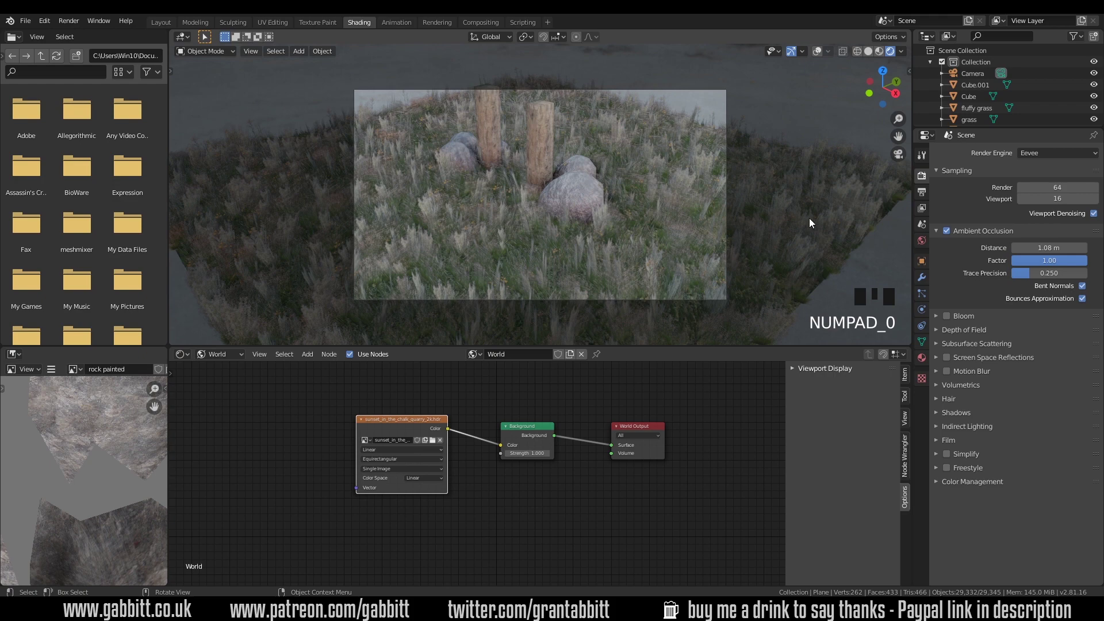
key(n)
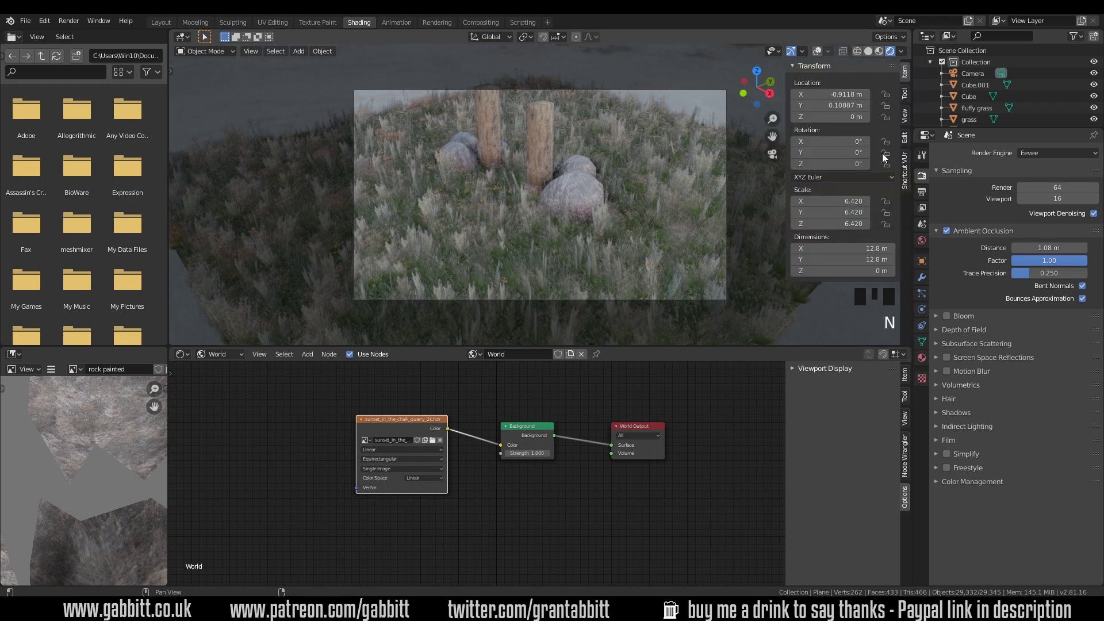
click(905, 119)
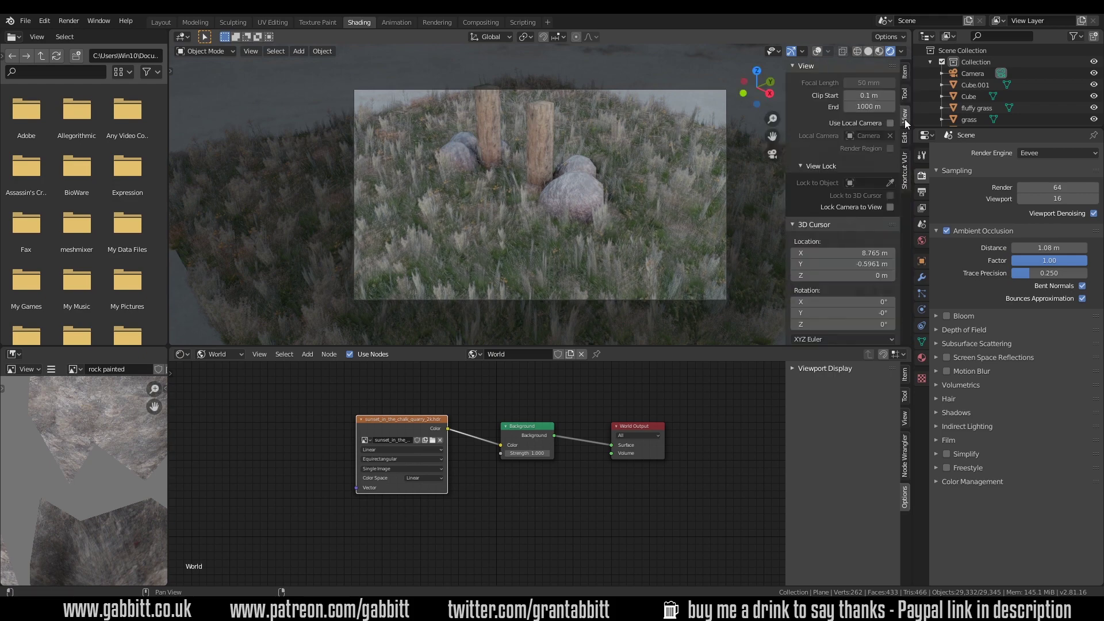
click(889, 207)
mouse_move(581, 210)
middle_down()
mouse_move(584, 192)
mouse_move(589, 229)
mouse_move(582, 211)
middle_up()
scroll(564, 195, up, 4)
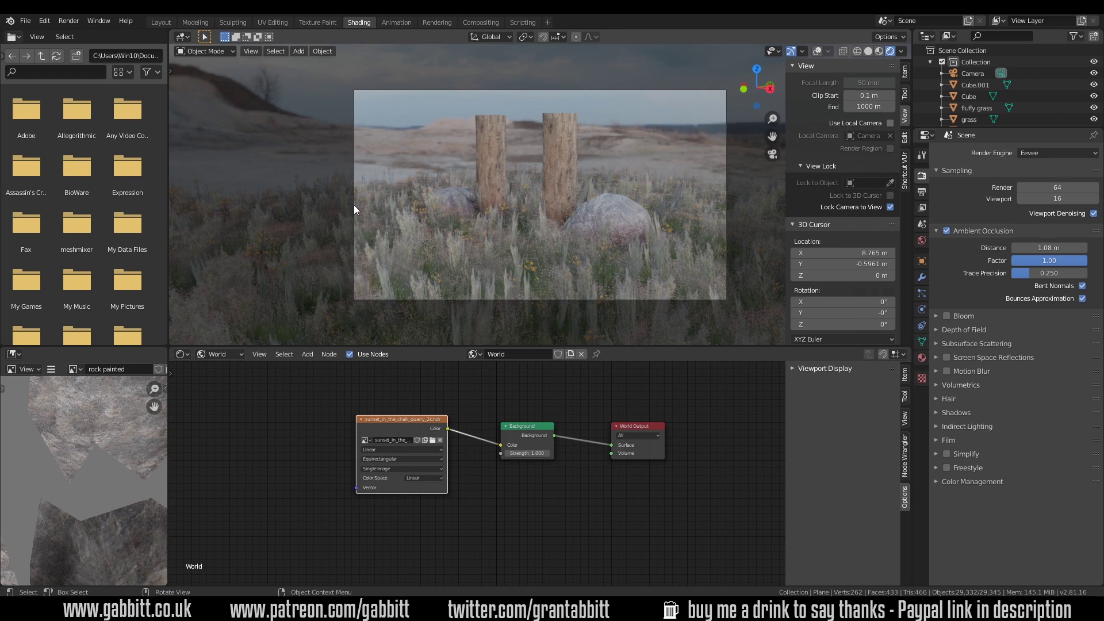
- Select the camera, enable its Depth of Field and set the Cube post as the focus object
click(710, 91)
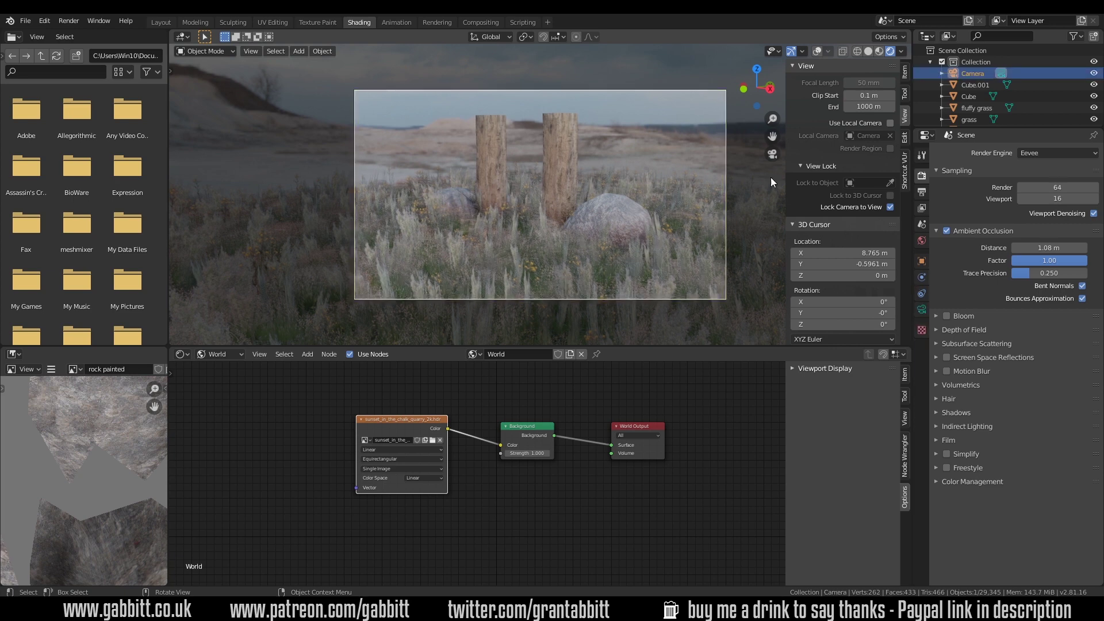
click(922, 311)
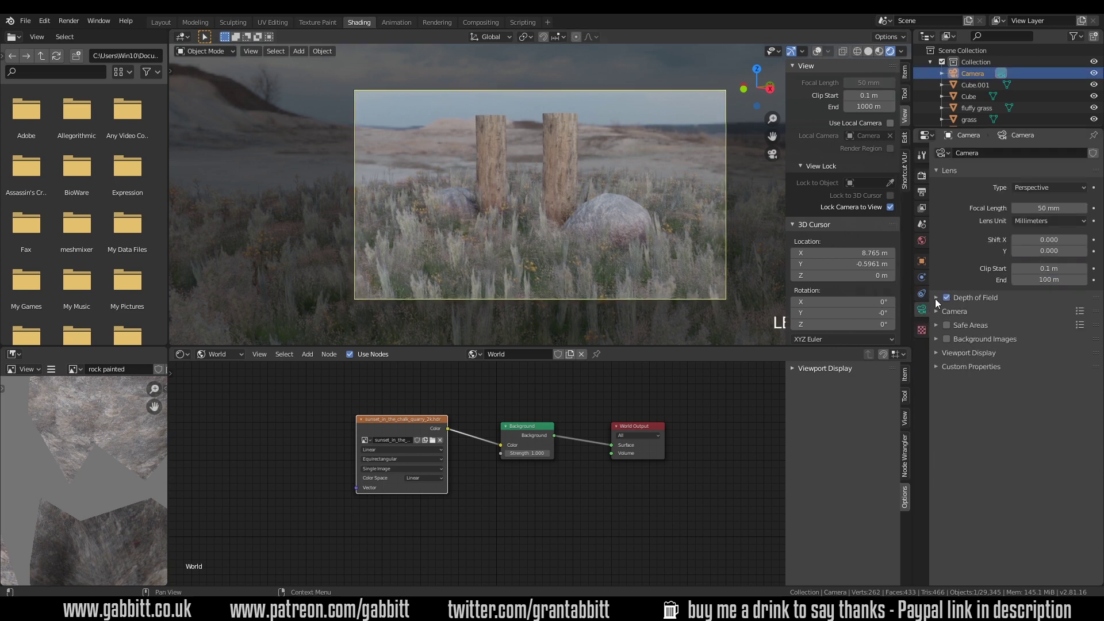
click(936, 298)
click(1081, 314)
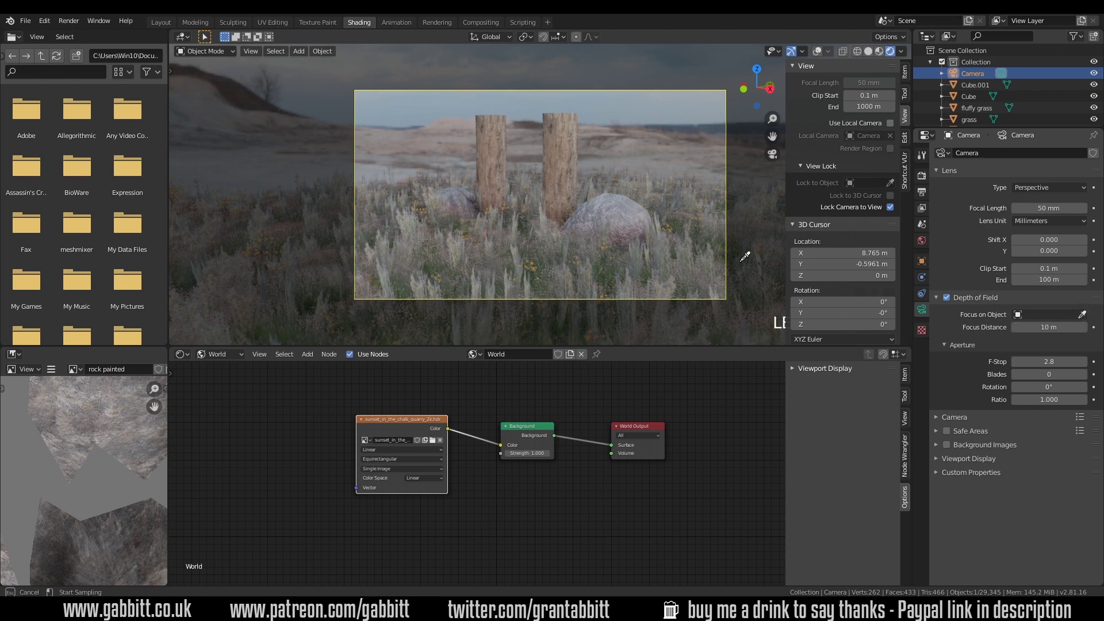
click(561, 154)
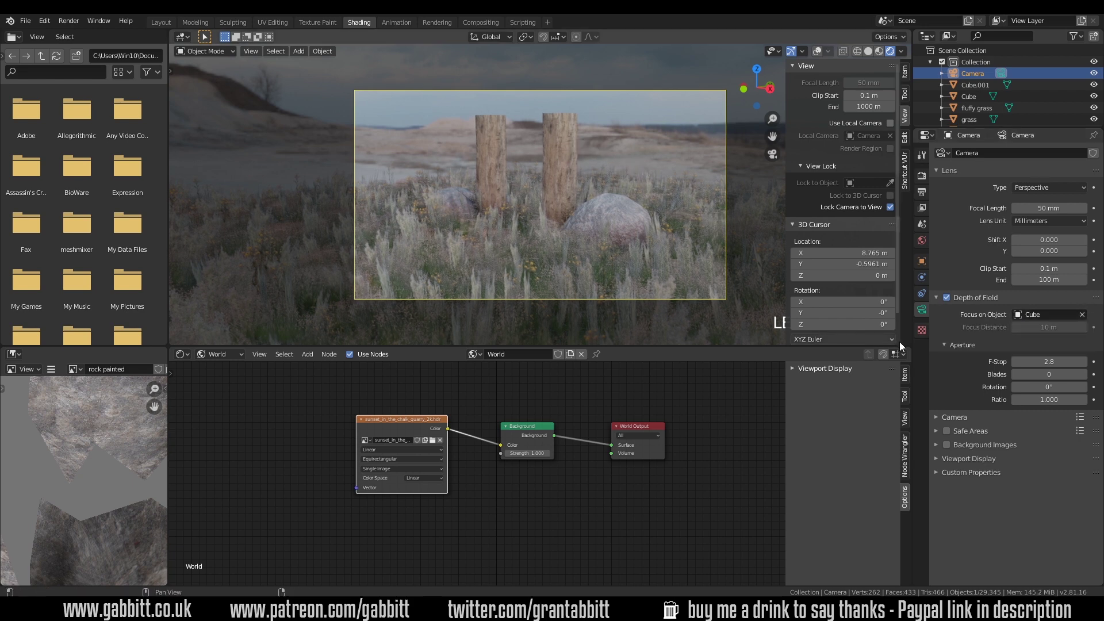
- Set the camera's depth of field F-Stop to 0.5
double_click(1049, 361)
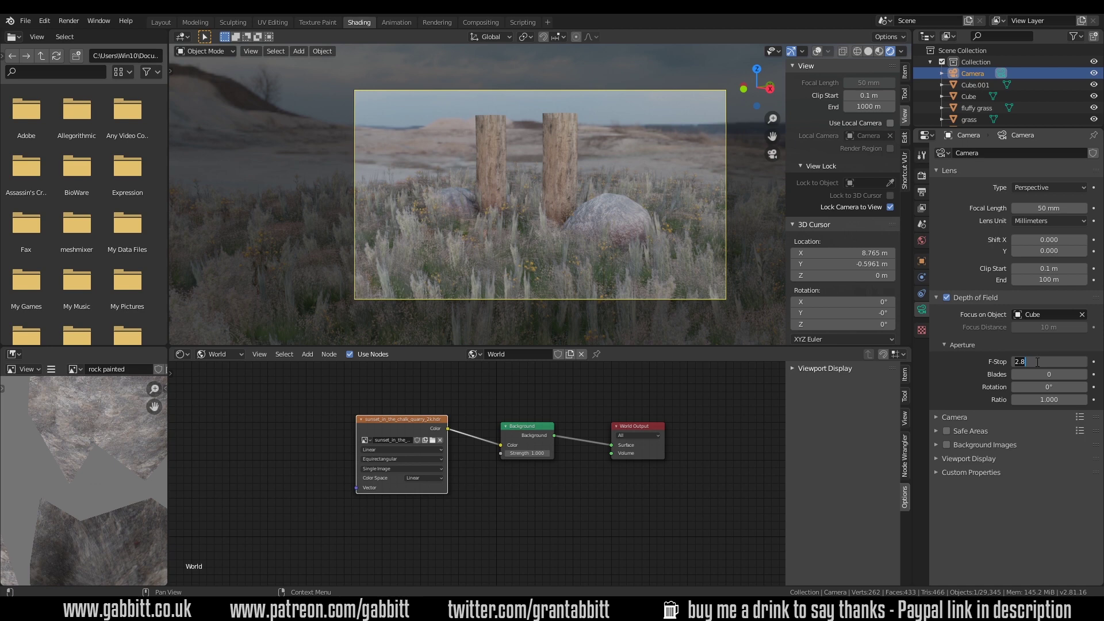
text(0.5)
key(Return)
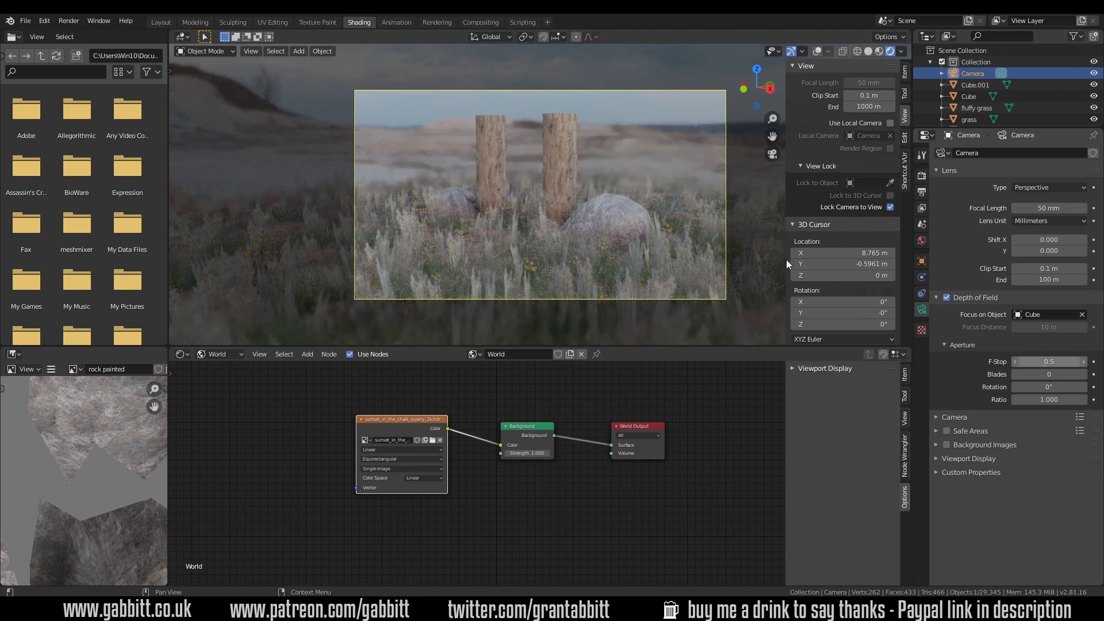